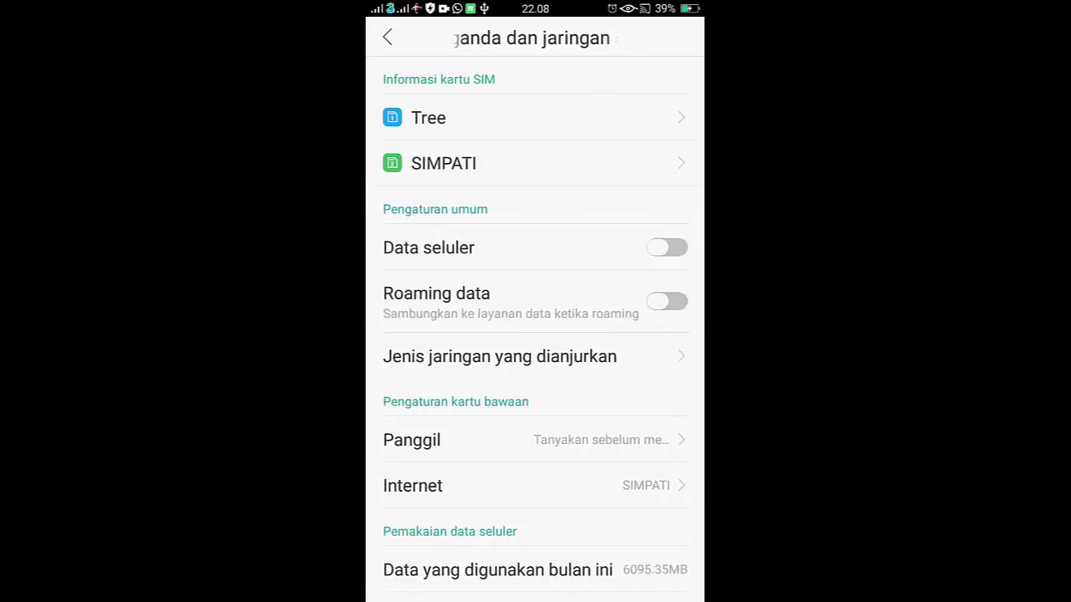
Step: Turn on Data seluler (mobile data) in the phone's Android settings
{"action": "left_click", "coordinate": [667, 248]}
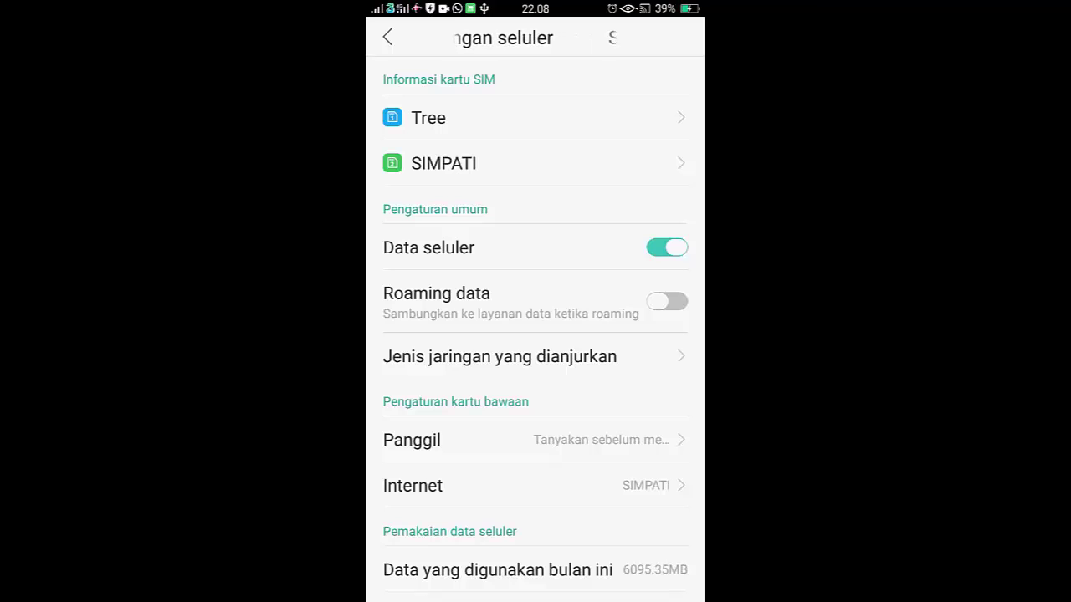
{"action": "key", "text": "Escape"}
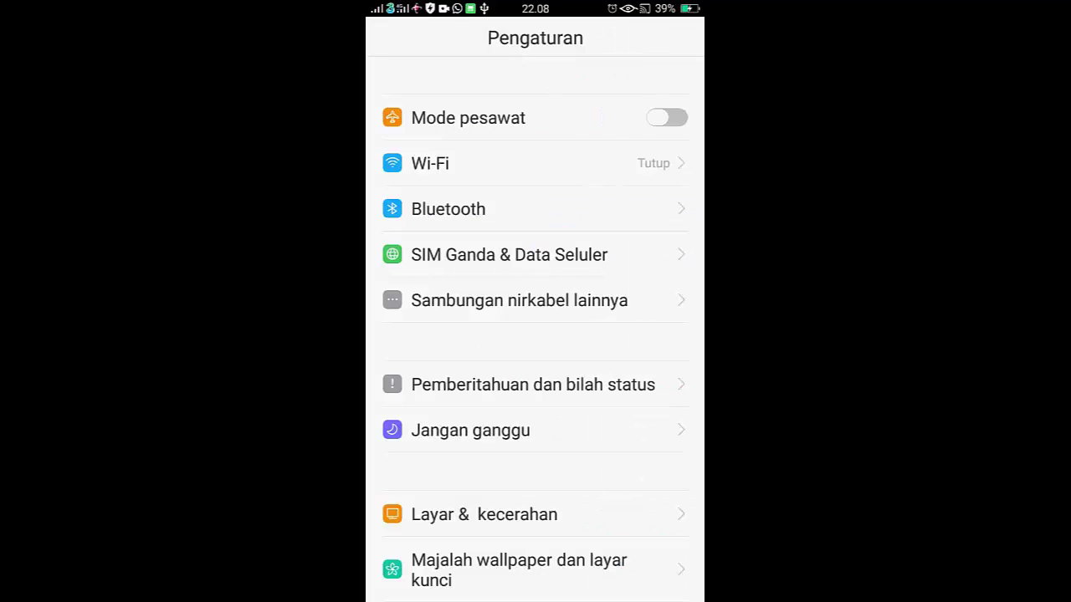
{"action": "key", "text": "Home"}
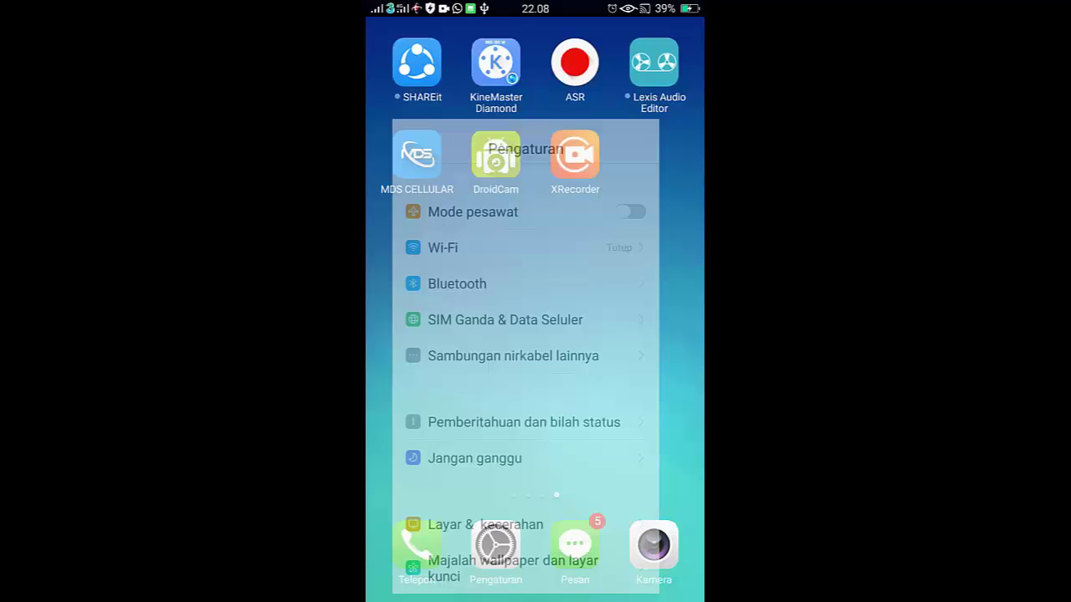
Step: Enable Penambatan USB (USB tethering) under Sambungan nirkabel lainnya, then return home
{"action": "left_click", "coordinate": [495, 545]}
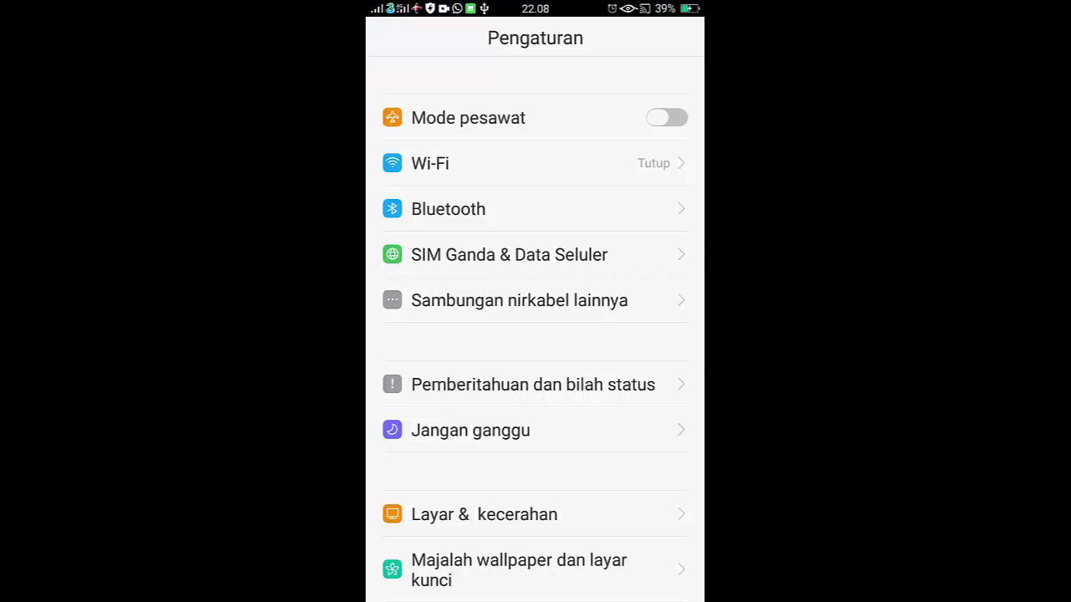
{"action": "left_click", "coordinate": [519, 301]}
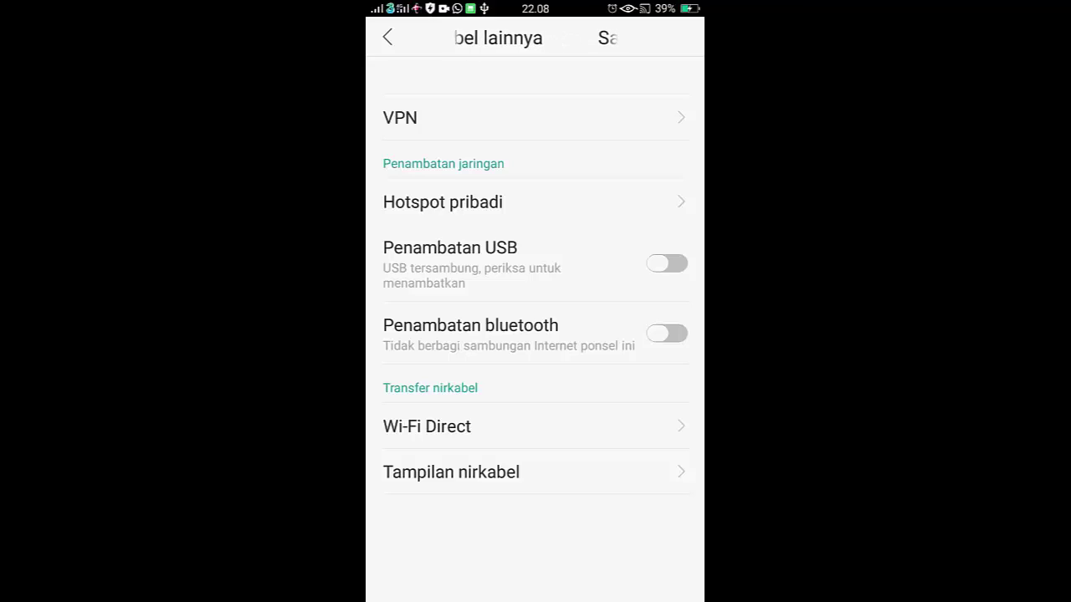
{"action": "left_click", "coordinate": [667, 263]}
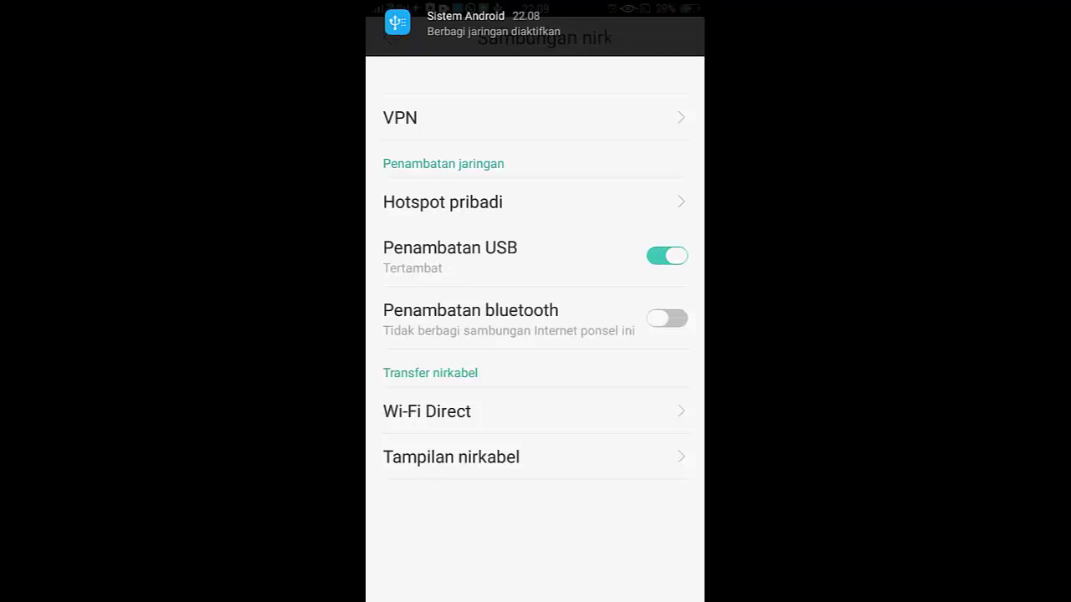
{"action": "key", "text": "Escape"}
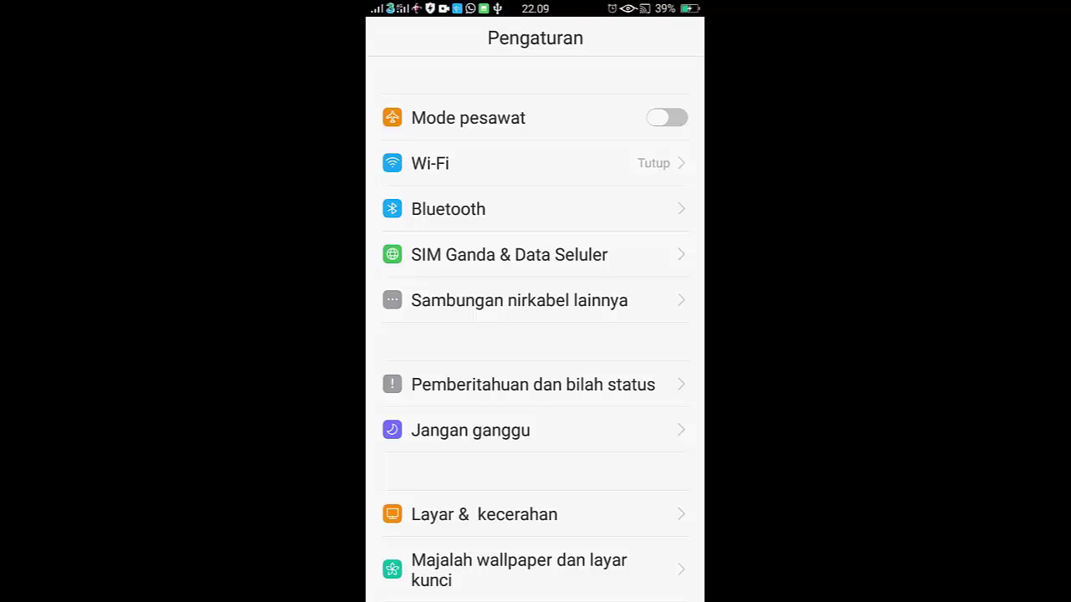
{"action": "key", "text": "super"}
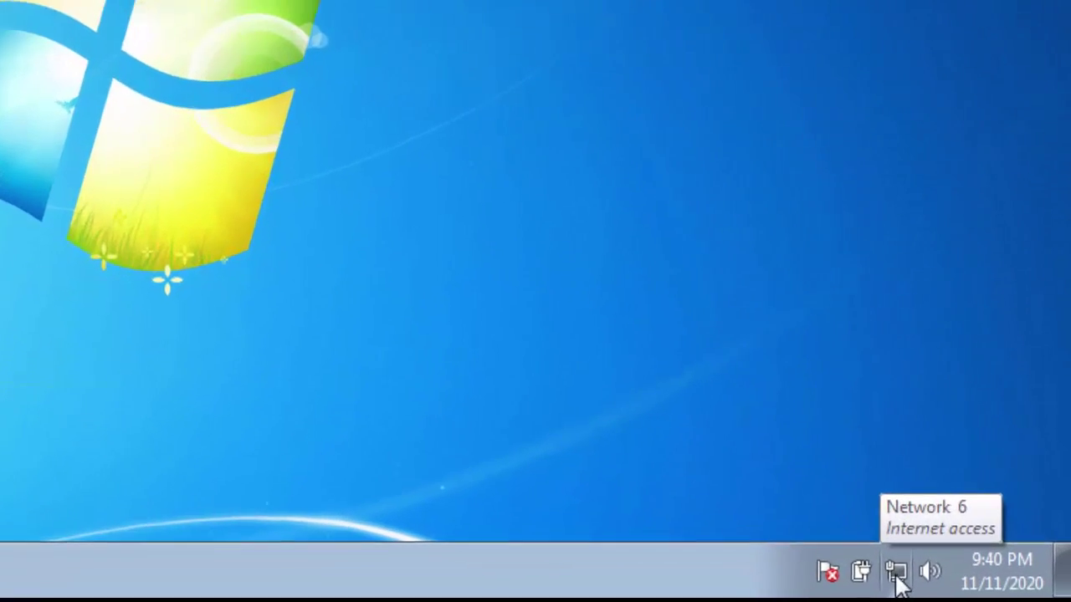
Step: Keep Local Area Connection's IPv4 set to obtain IP and DNS addresses automatically
{"action": "left_click", "coordinate": [966, 586]}
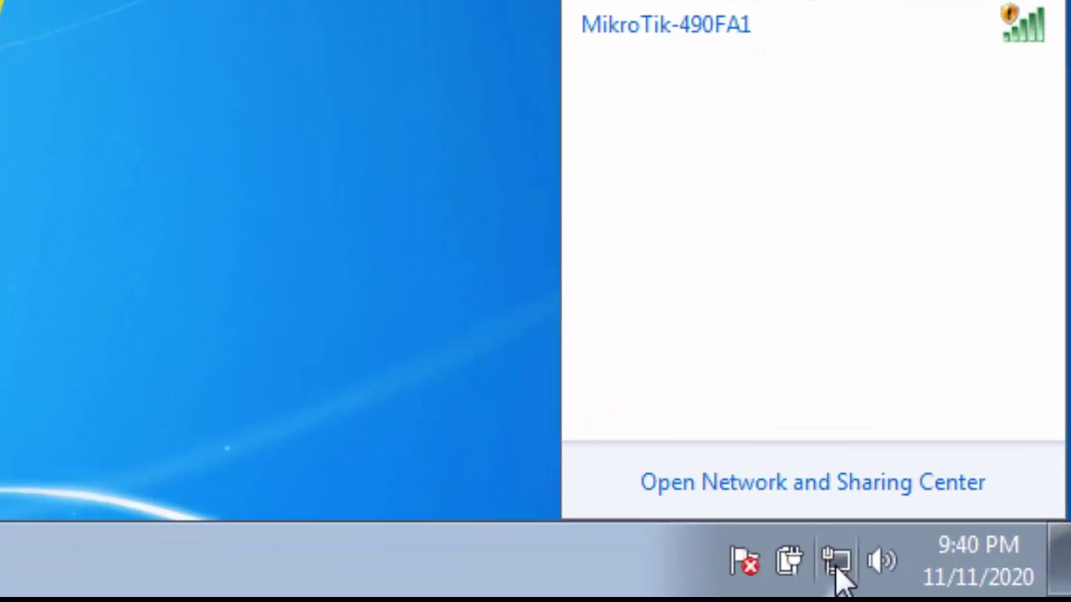
{"action": "left_click", "coordinate": [710, 485]}
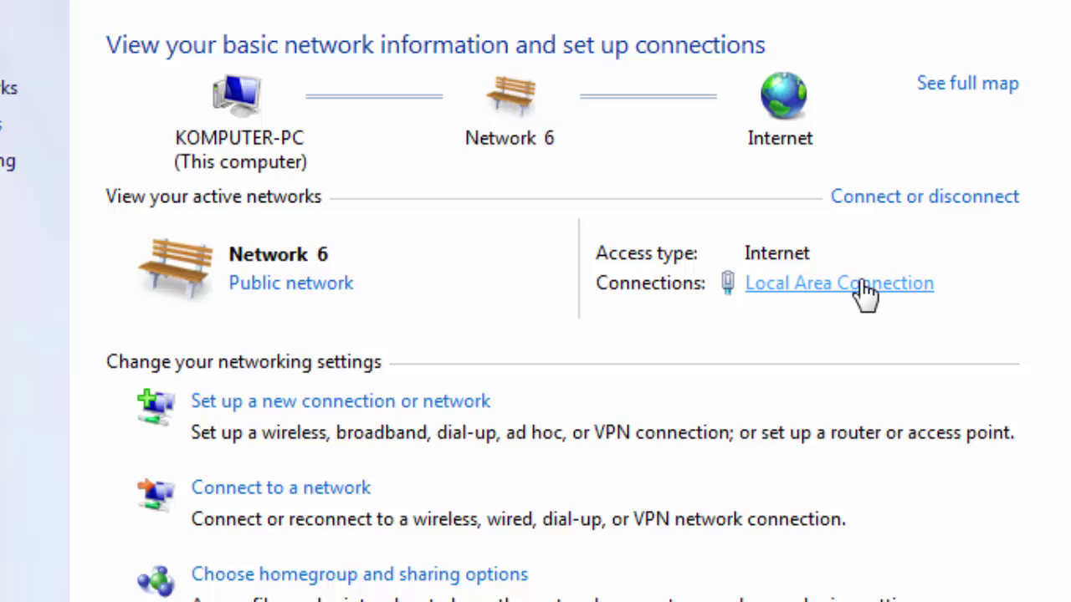
{"action": "left_click", "coordinate": [803, 271]}
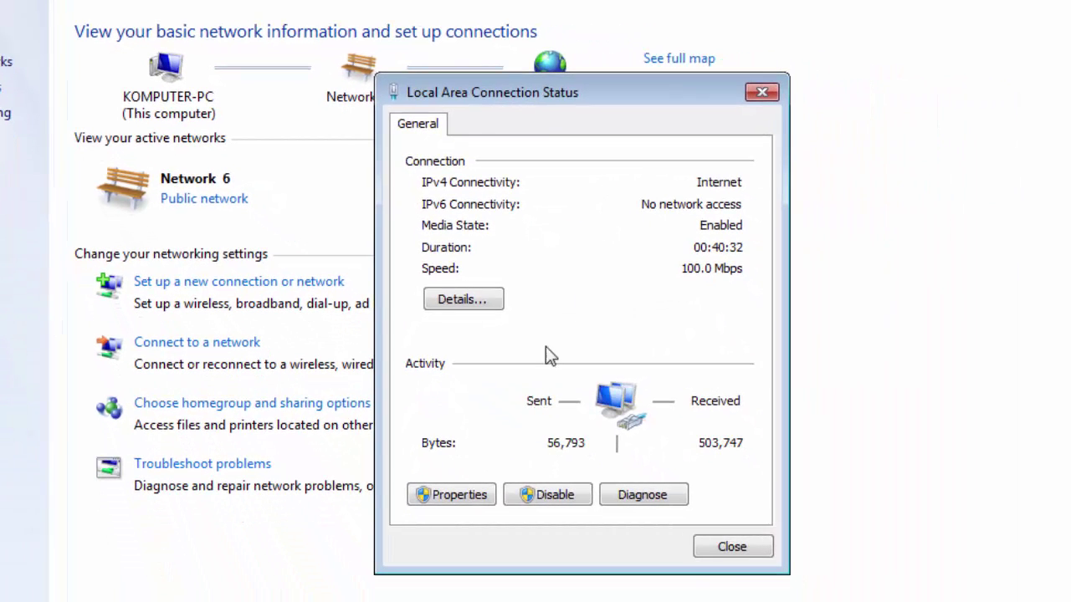
{"action": "left_click", "coordinate": [484, 493]}
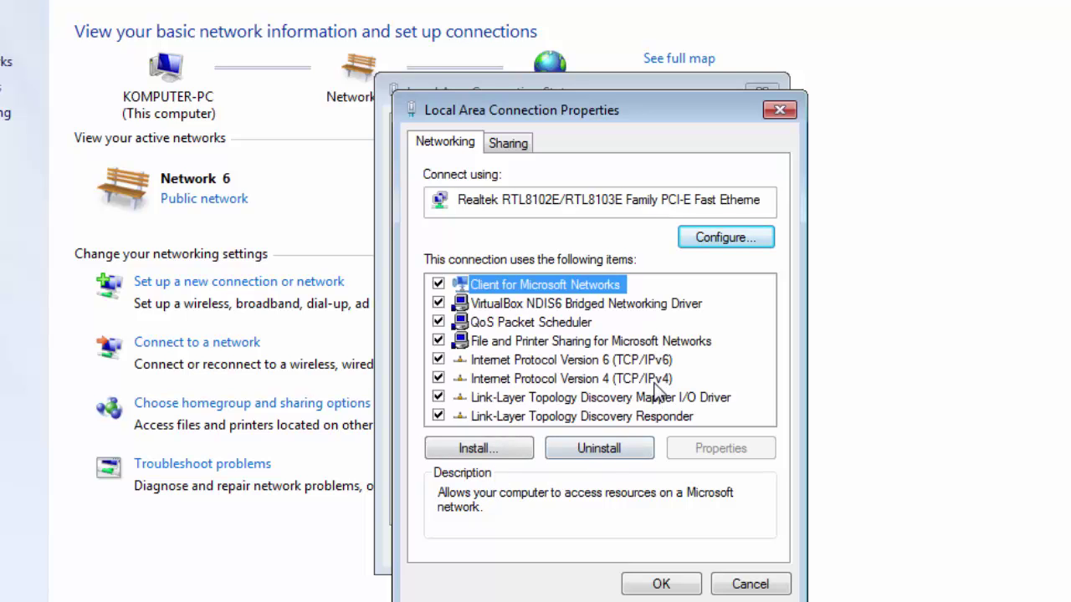
{"action": "left_click", "coordinate": [656, 380]}
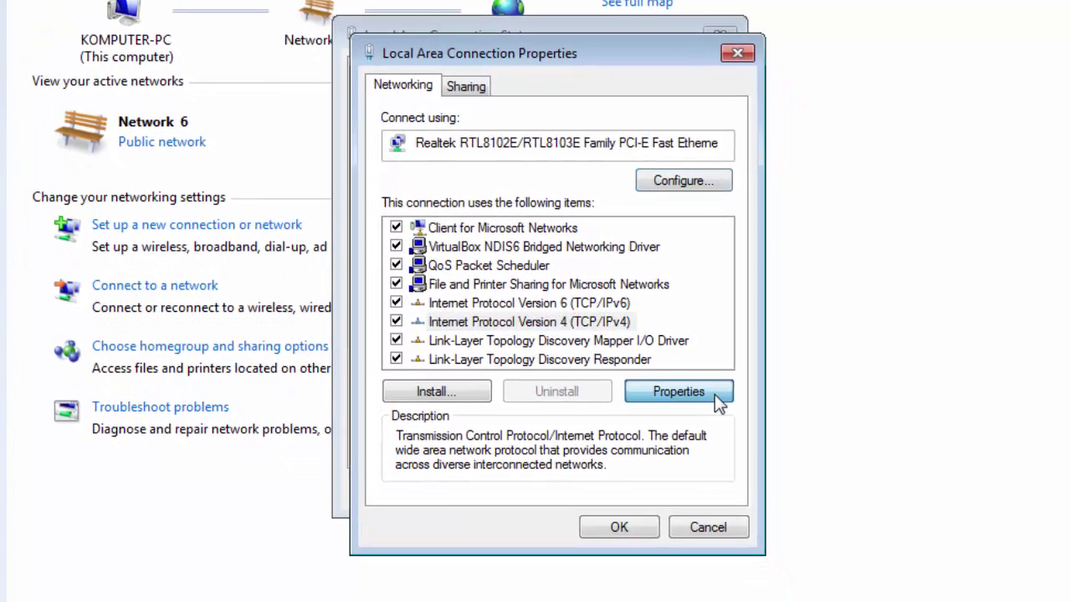
{"action": "left_click", "coordinate": [757, 450]}
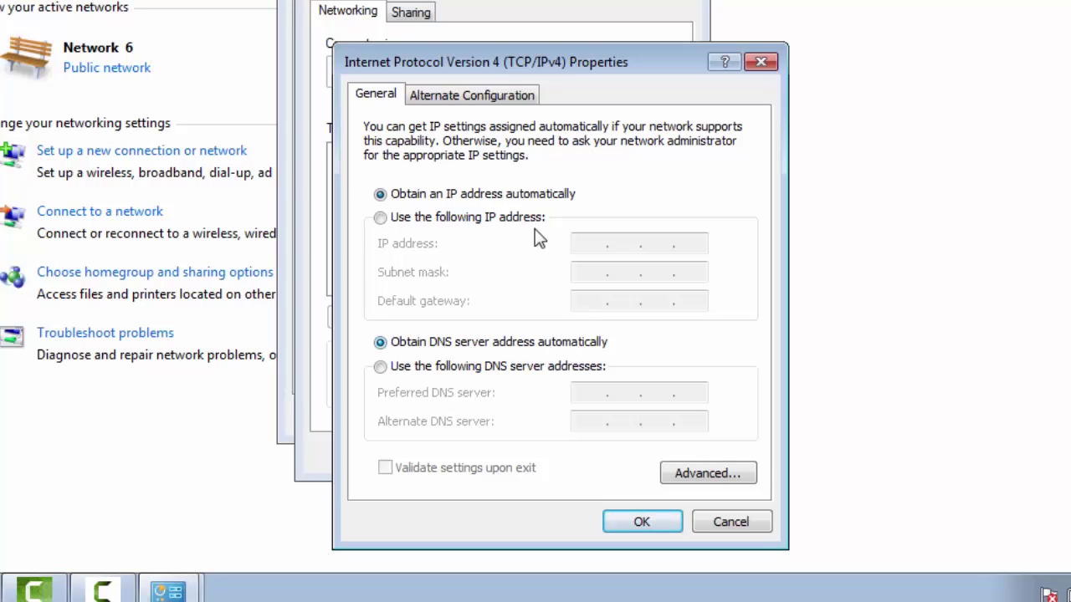
{"action": "left_click", "coordinate": [665, 521]}
{"action": "left_click", "coordinate": [589, 455]}
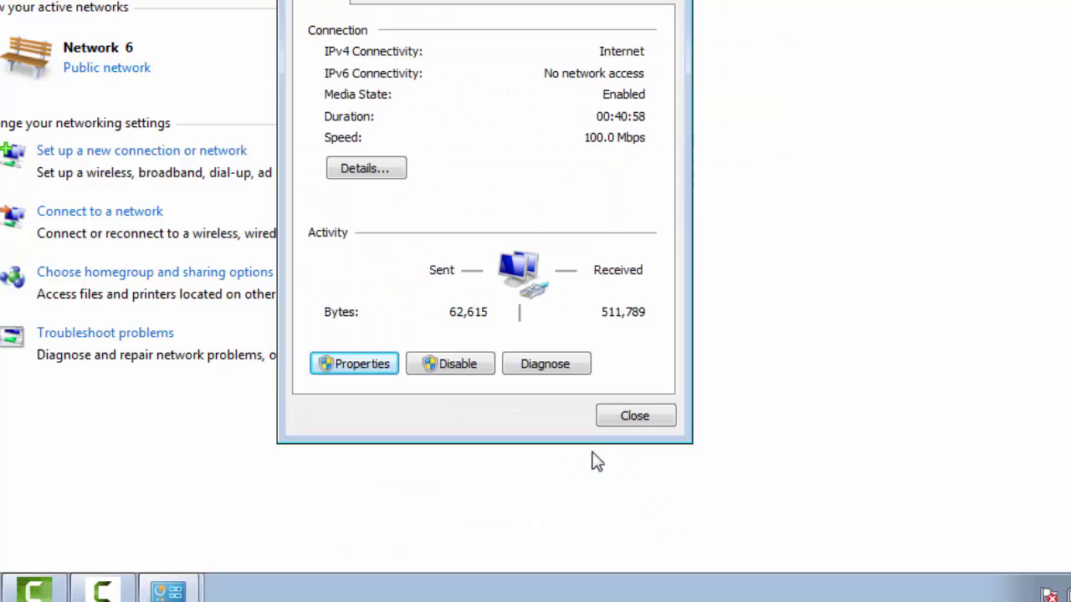
{"action": "left_click", "coordinate": [650, 422]}
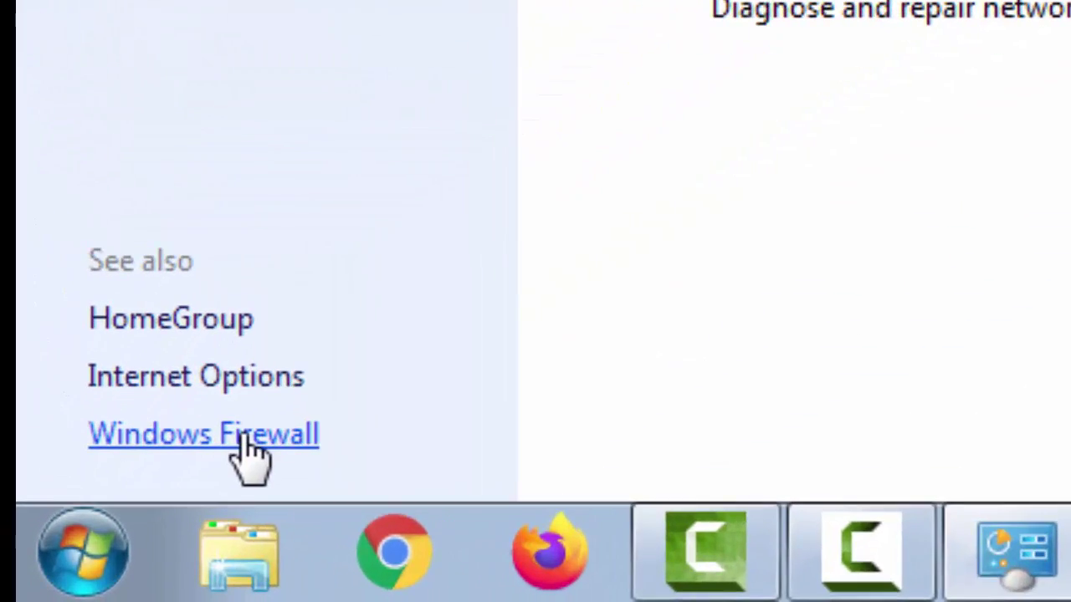
Step: Turn Windows Firewall off for home/work and public networks, then close the window
{"action": "left_click", "coordinate": [251, 455]}
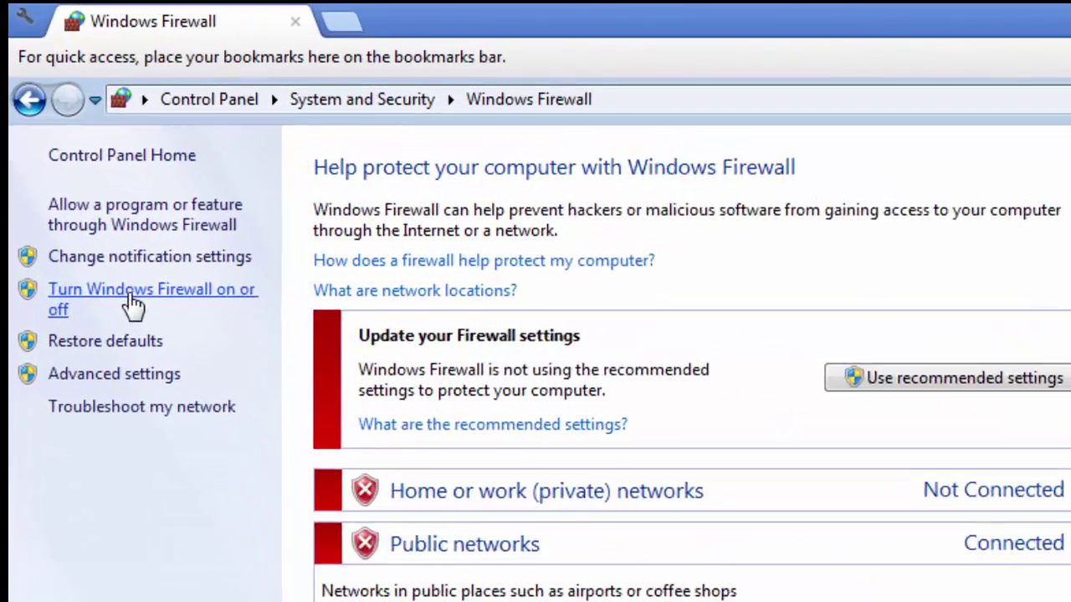
{"action": "left_click", "coordinate": [76, 172]}
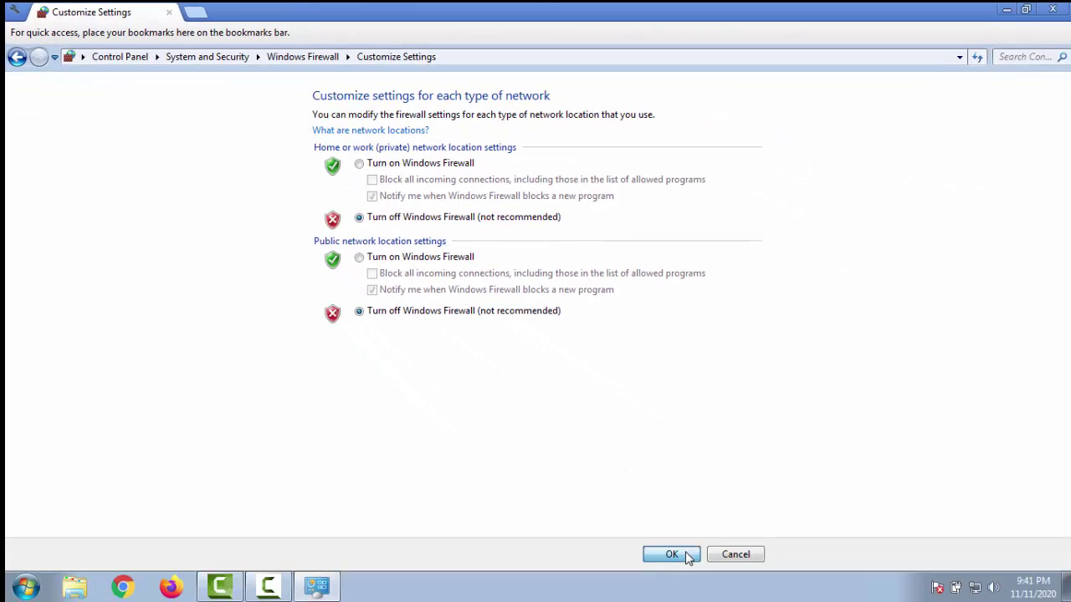
{"action": "left_click", "coordinate": [671, 554]}
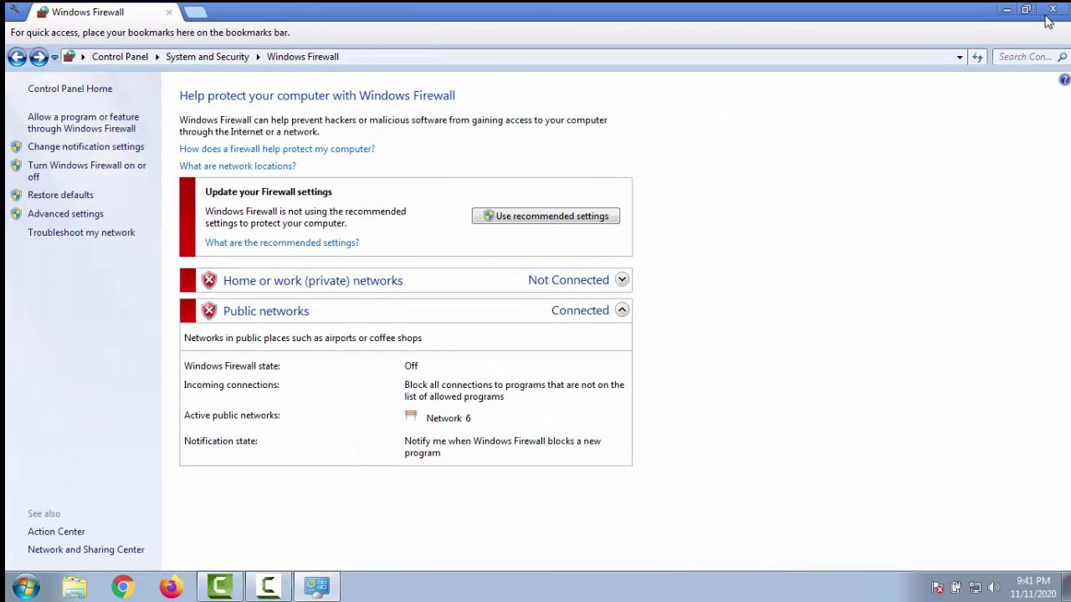
{"action": "left_click", "coordinate": [1053, 10]}
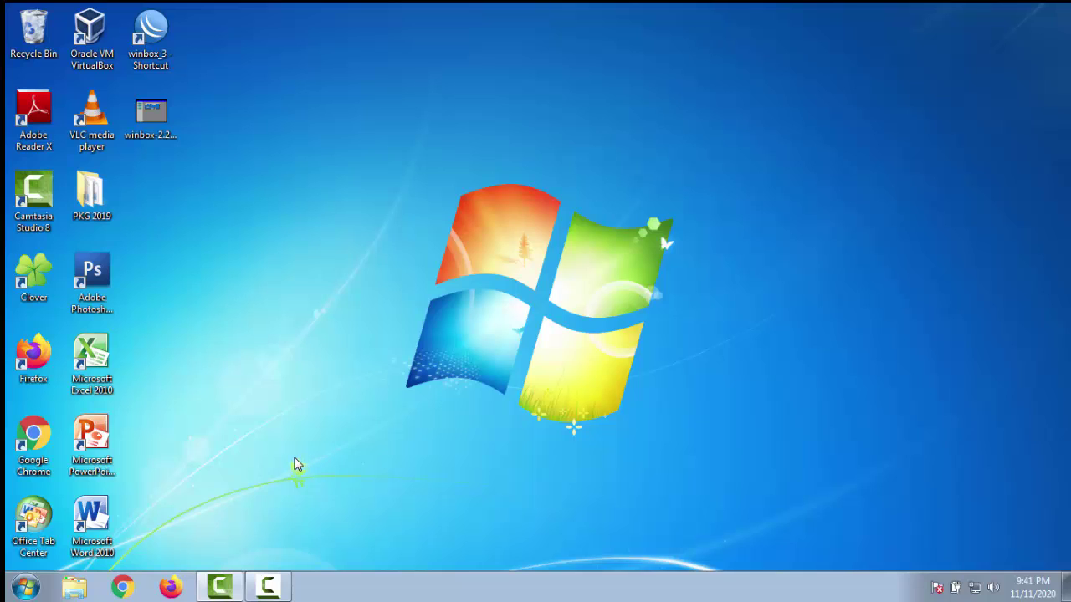
Step: Connect to the discovered router by MAC as admin and remove its default configuration
{"action": "double_click", "coordinate": [151, 32]}
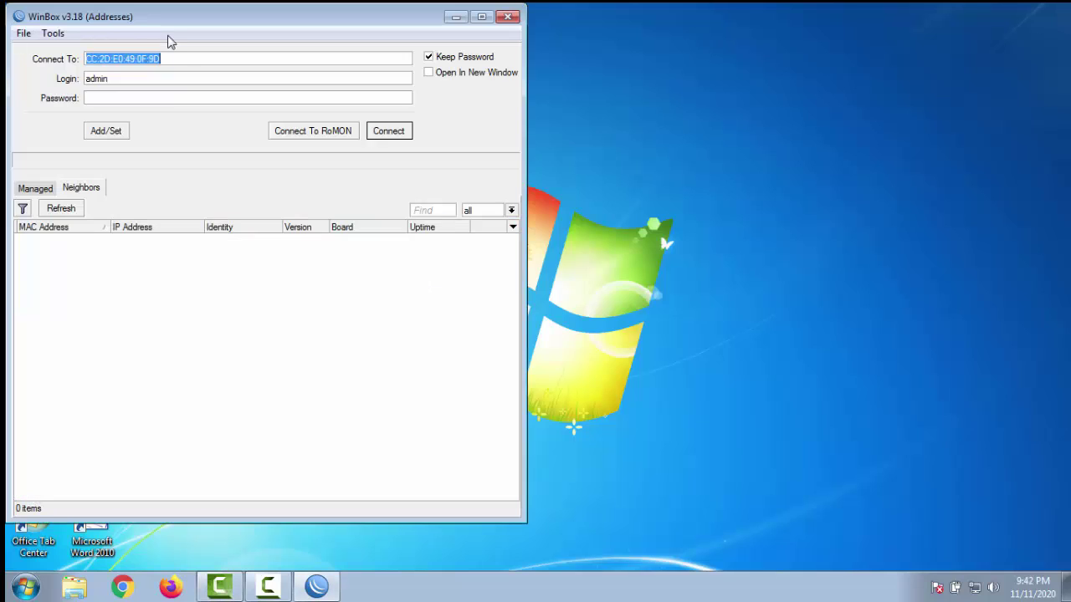
{"action": "left_click", "coordinate": [73, 211]}
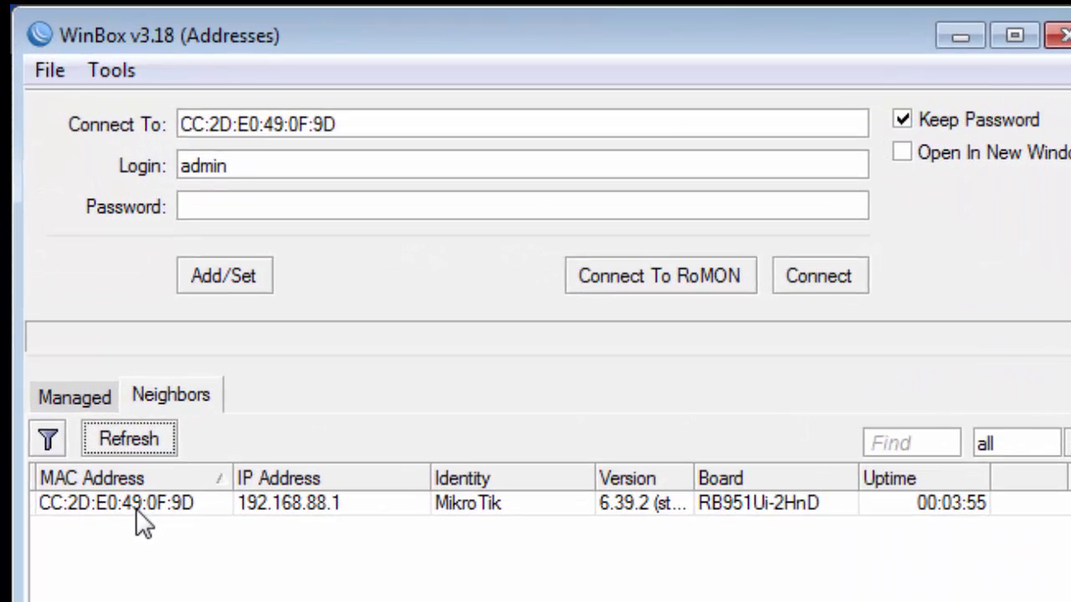
{"action": "left_click", "coordinate": [134, 504]}
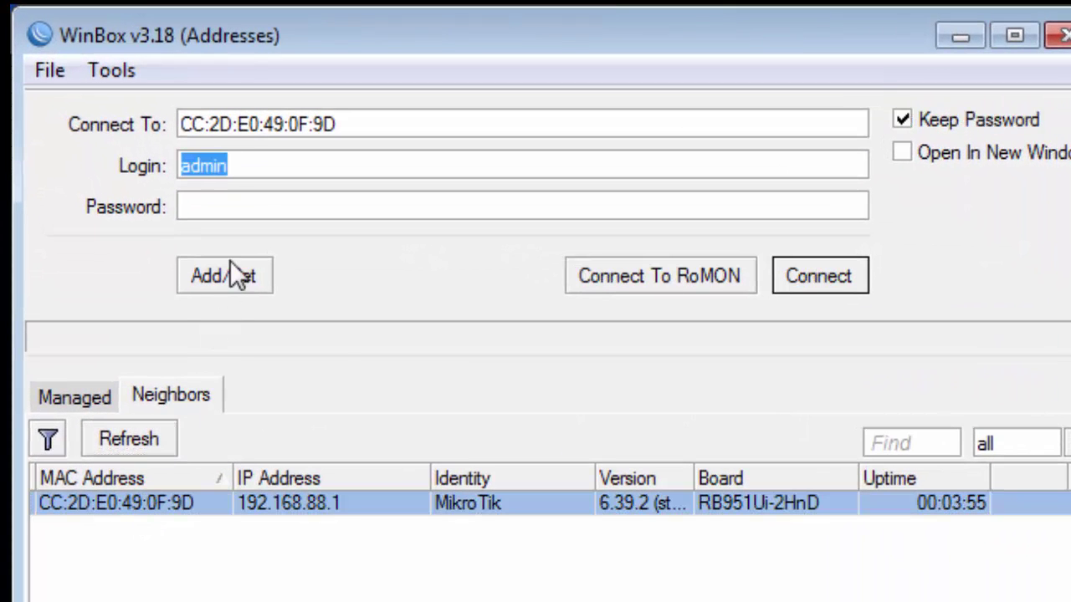
{"action": "left_click", "coordinate": [355, 124]}
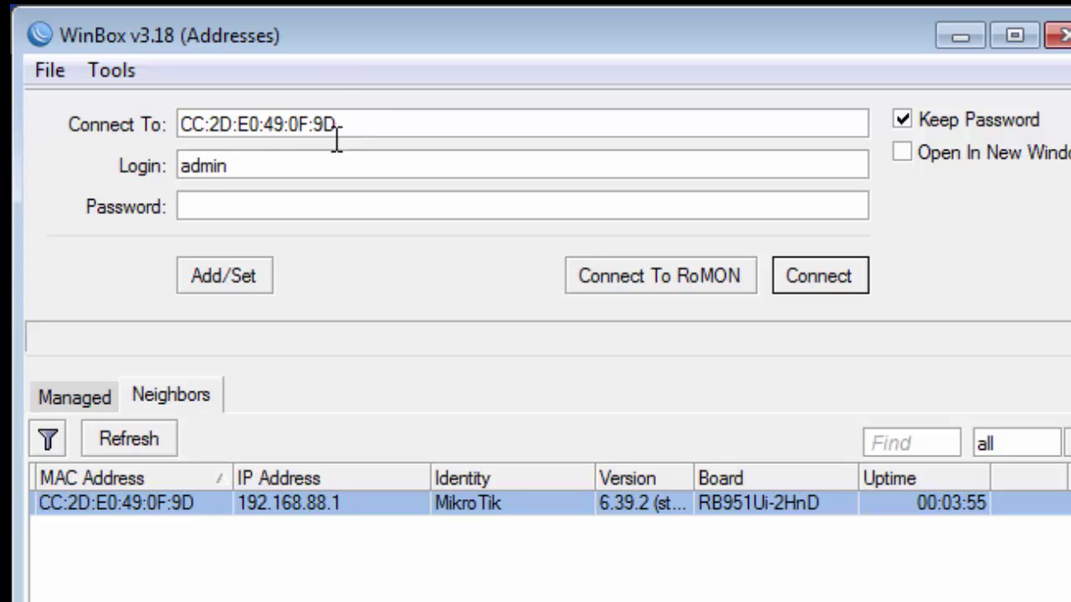
{"action": "left_click", "coordinate": [278, 163]}
{"action": "left_click", "coordinate": [205, 211]}
{"action": "left_click", "coordinate": [857, 279]}
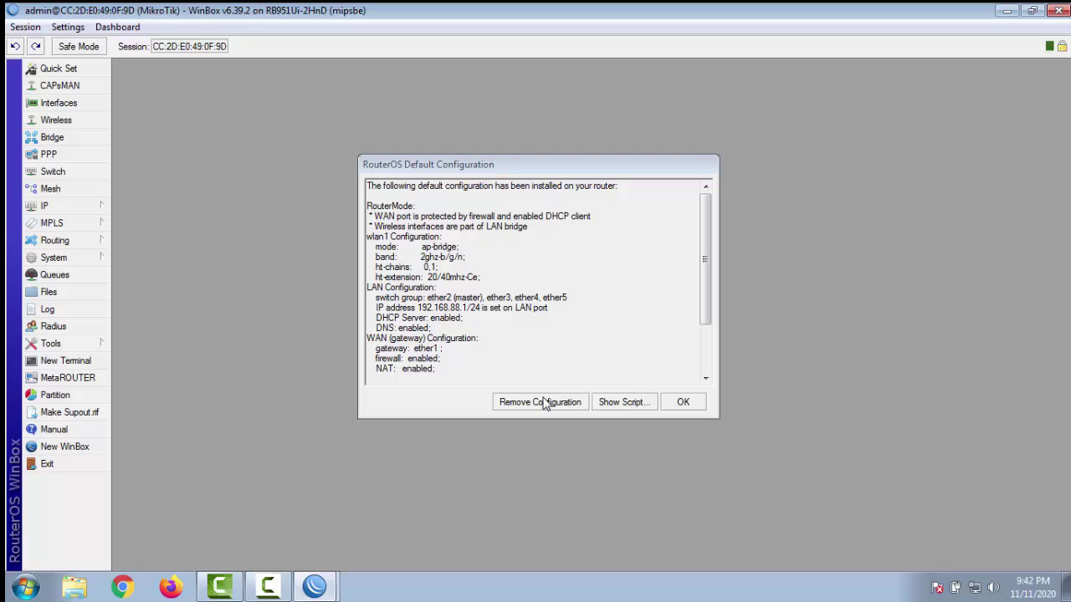
{"action": "left_click", "coordinate": [544, 403]}
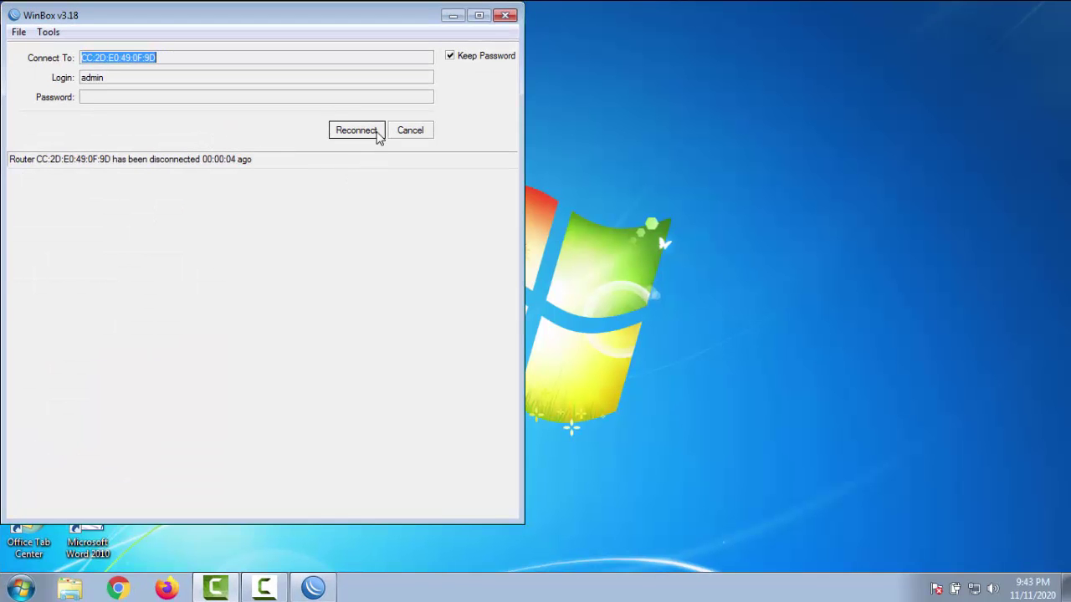
{"action": "left_click", "coordinate": [377, 133]}
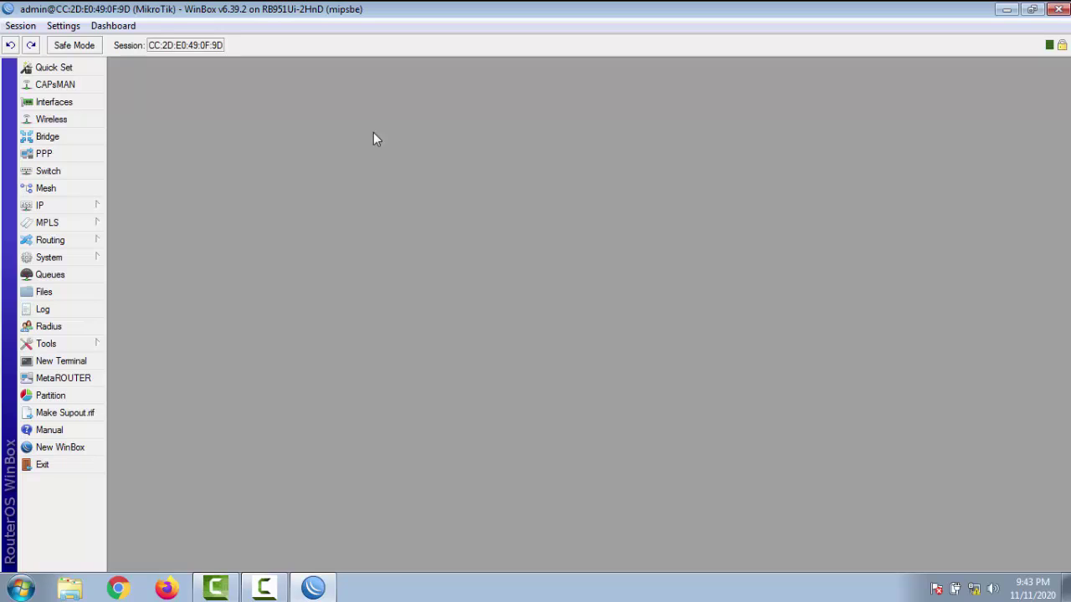
{"action": "left_click", "coordinate": [82, 103]}
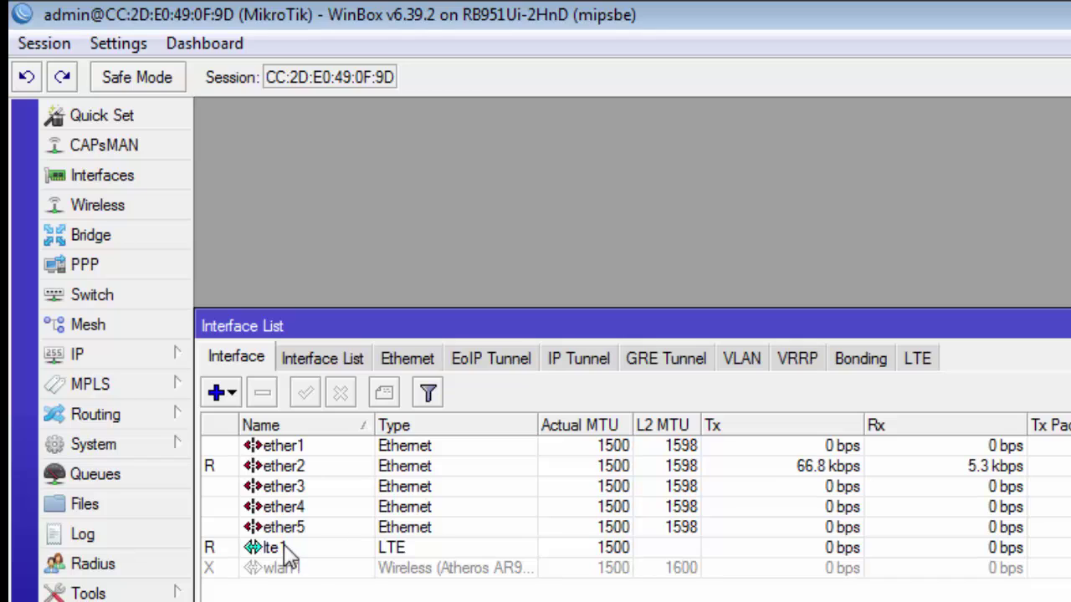
{"action": "left_click", "coordinate": [327, 553]}
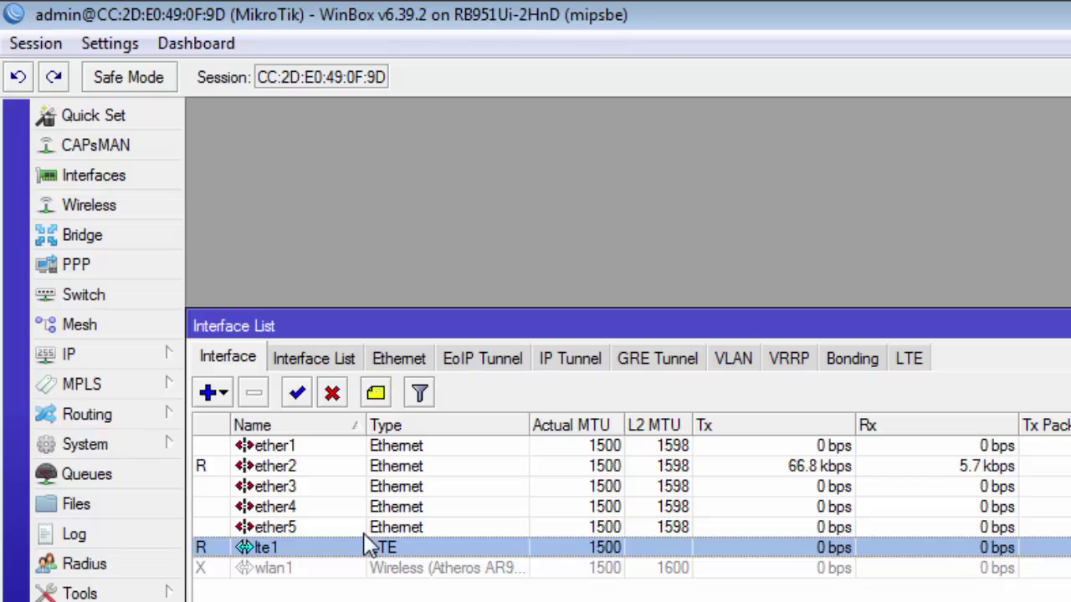
{"action": "left_click", "coordinate": [335, 465]}
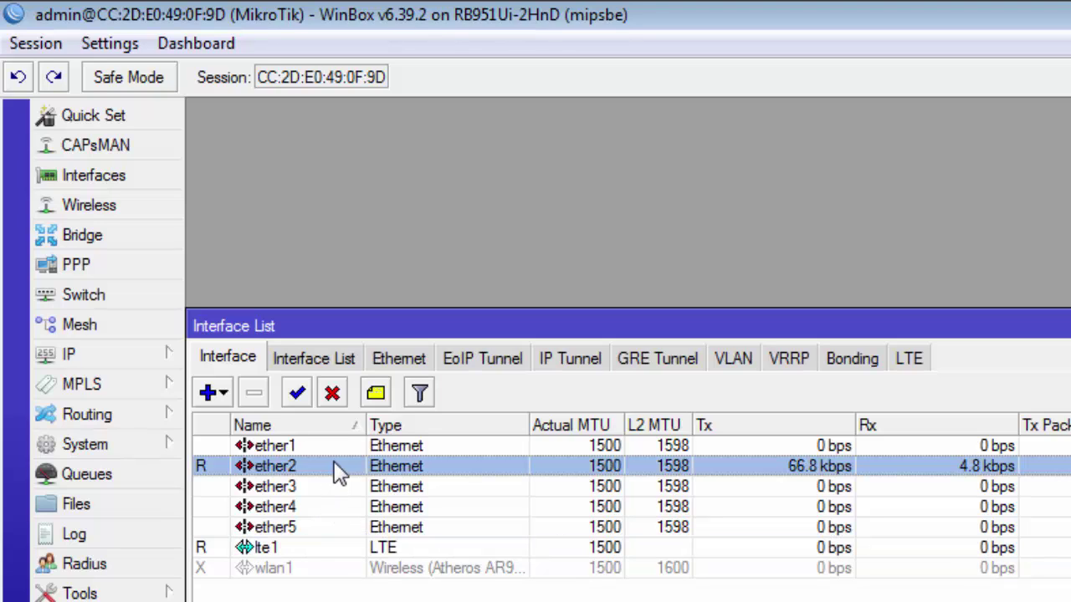
{"action": "double_click", "coordinate": [334, 465]}
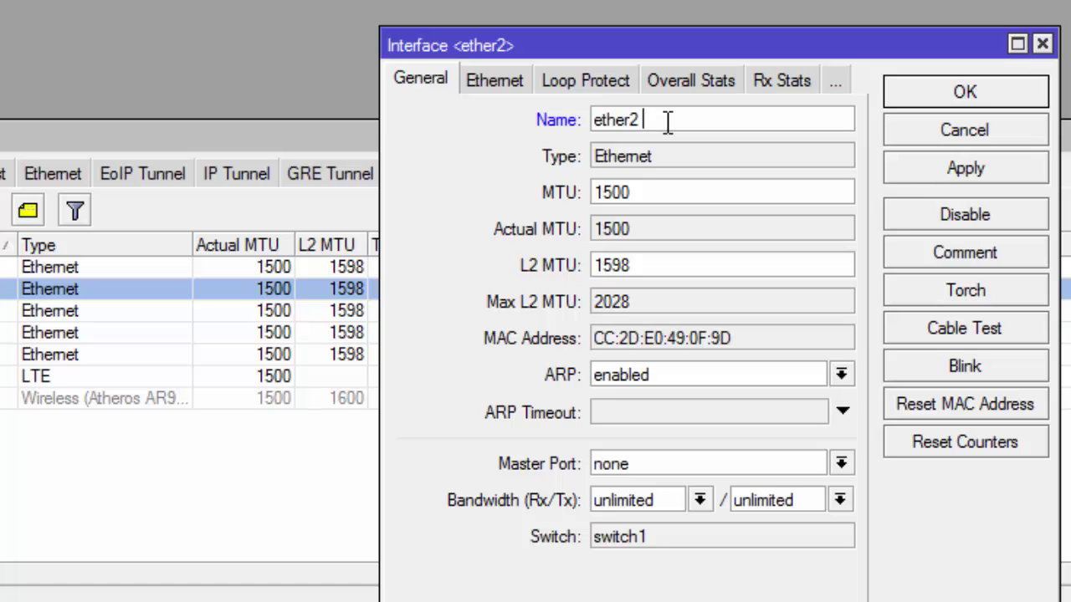
{"action": "type", "text": "LAN"}
{"action": "left_click", "coordinate": [963, 171]}
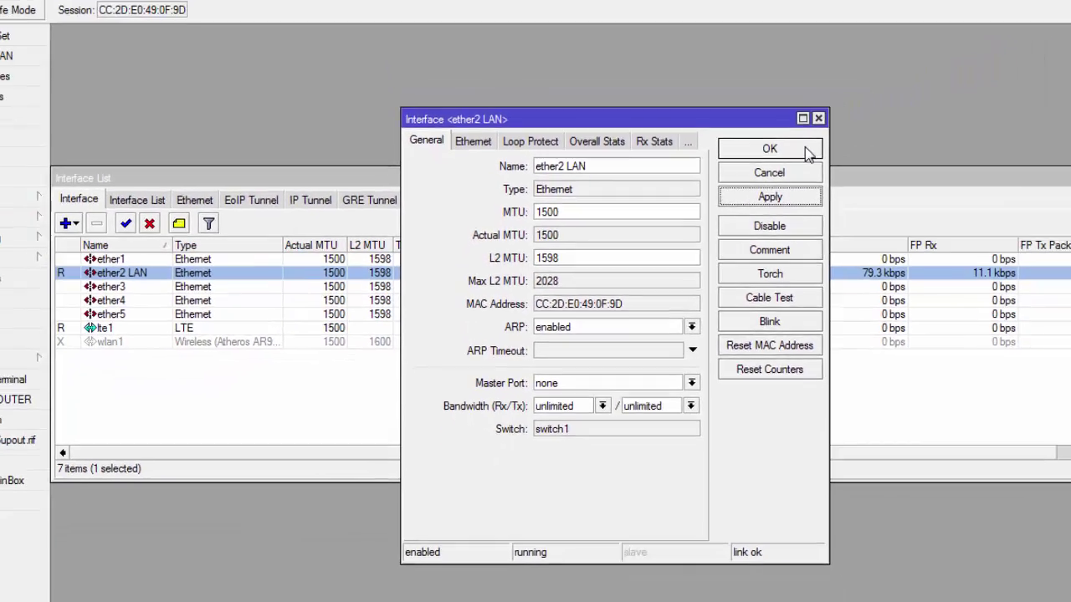
{"action": "left_click", "coordinate": [920, 116]}
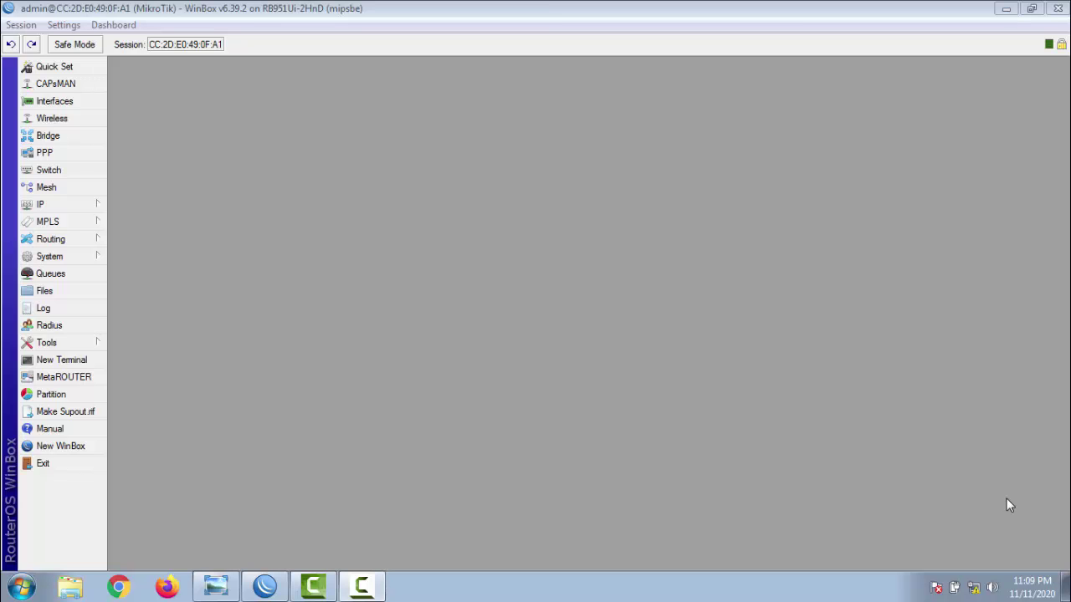
Step: Add IP address 192.168.100.1/24 on the ether2 LAN interface
{"action": "left_click", "coordinate": [99, 206]}
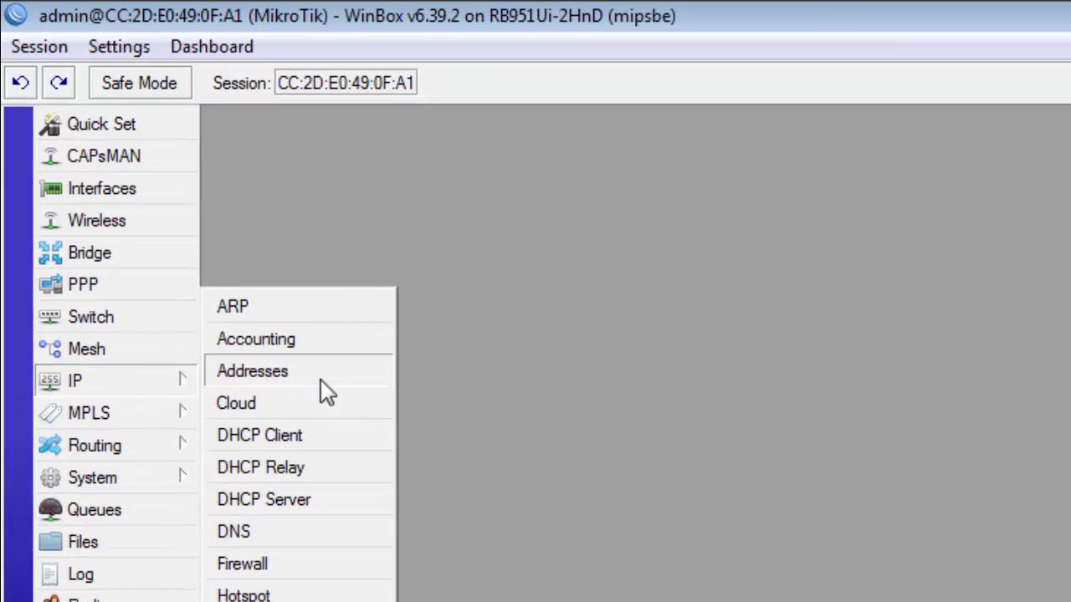
{"action": "left_click", "coordinate": [320, 378]}
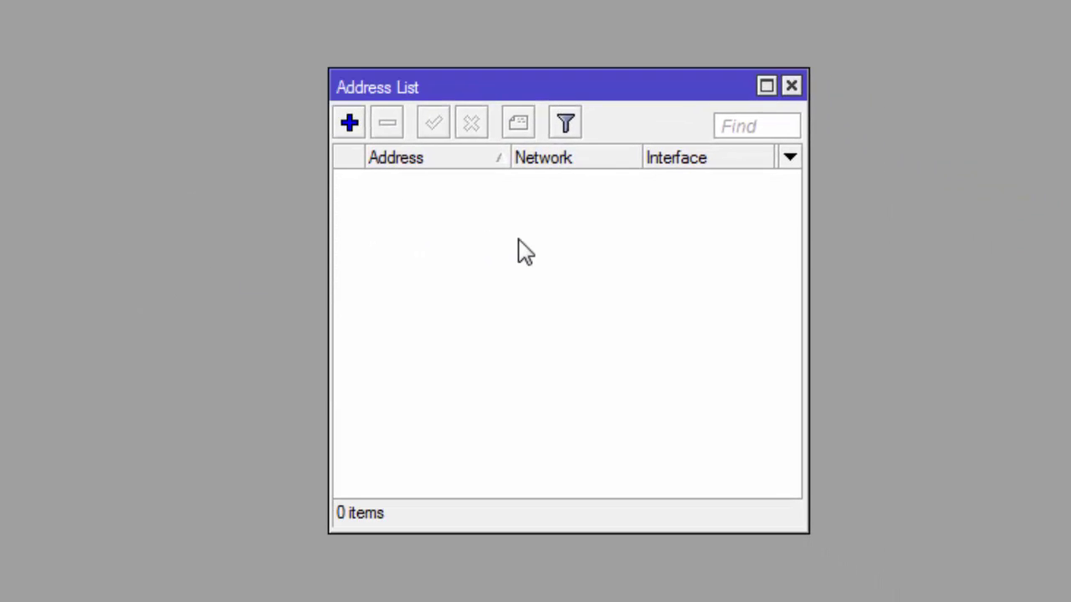
{"action": "left_click", "coordinate": [366, 133]}
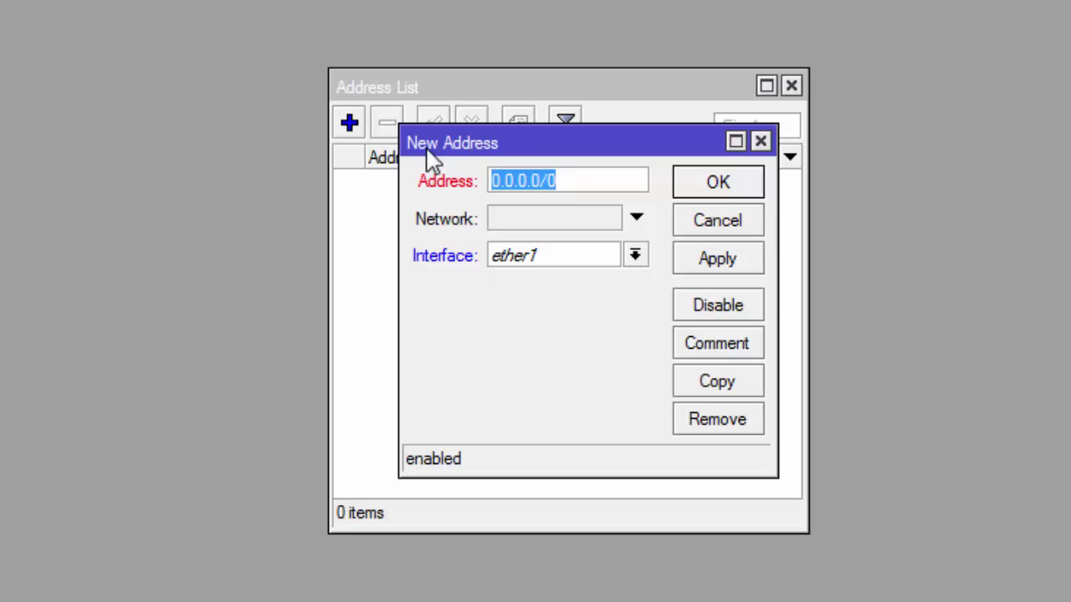
{"action": "type", "text": "1"}
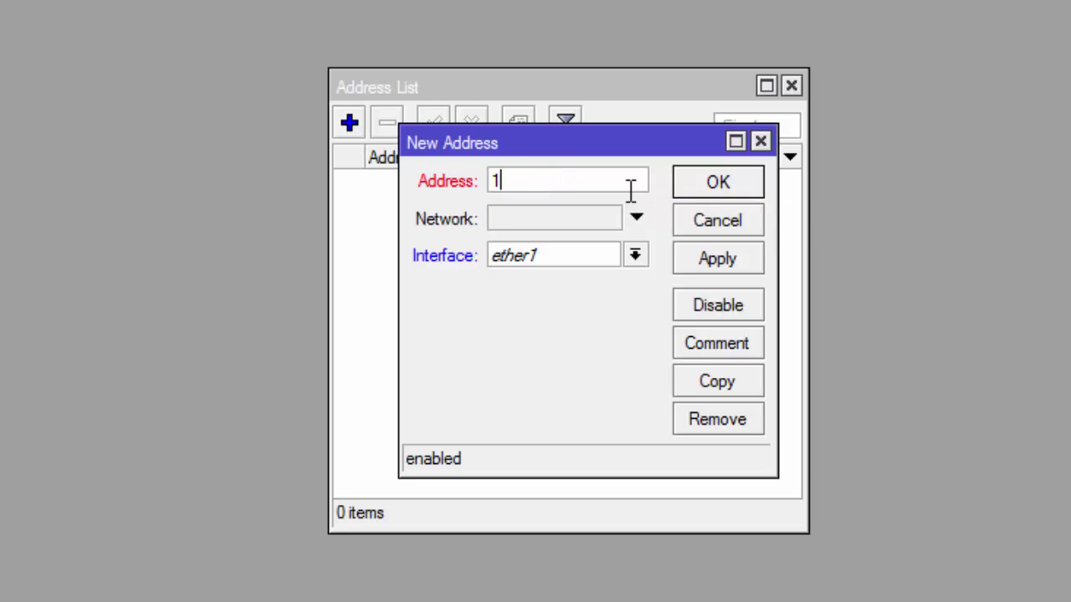
{"action": "type", "text": "92.1"}
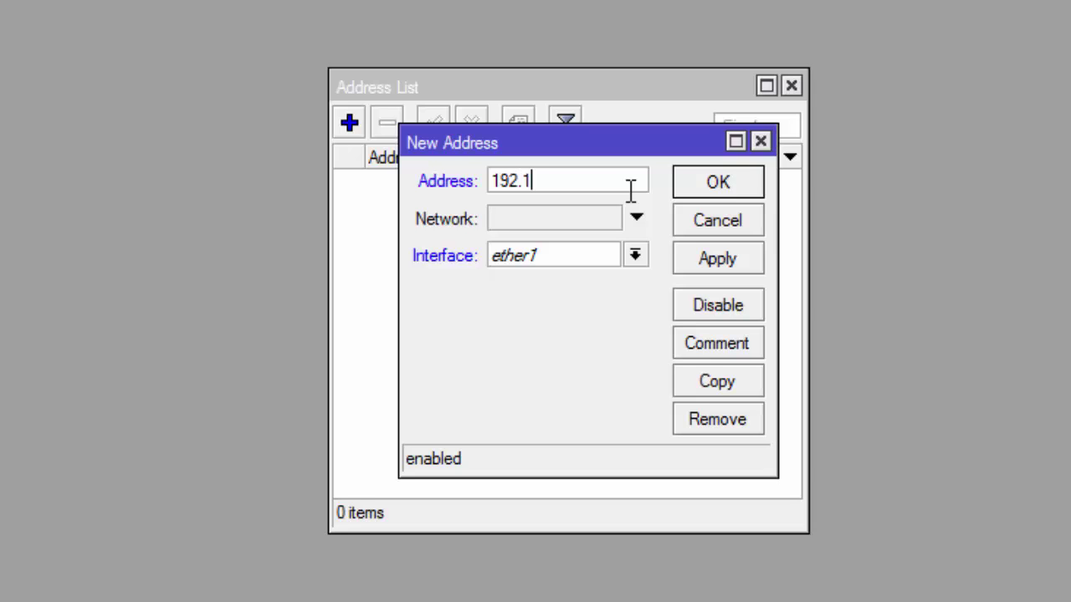
{"action": "type", "text": "68."}
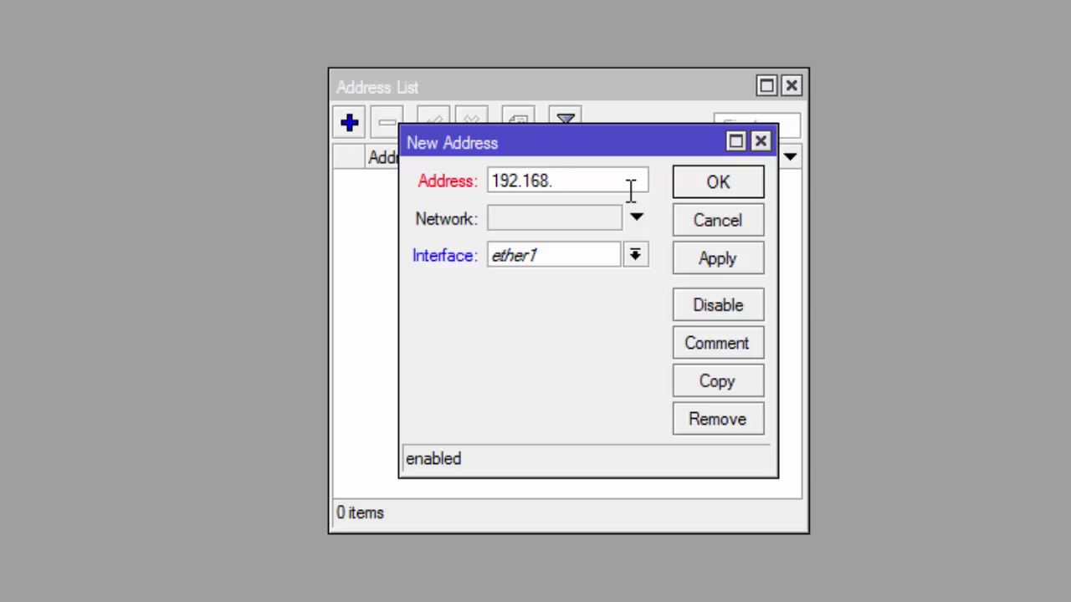
{"action": "type", "text": "100.1/24"}
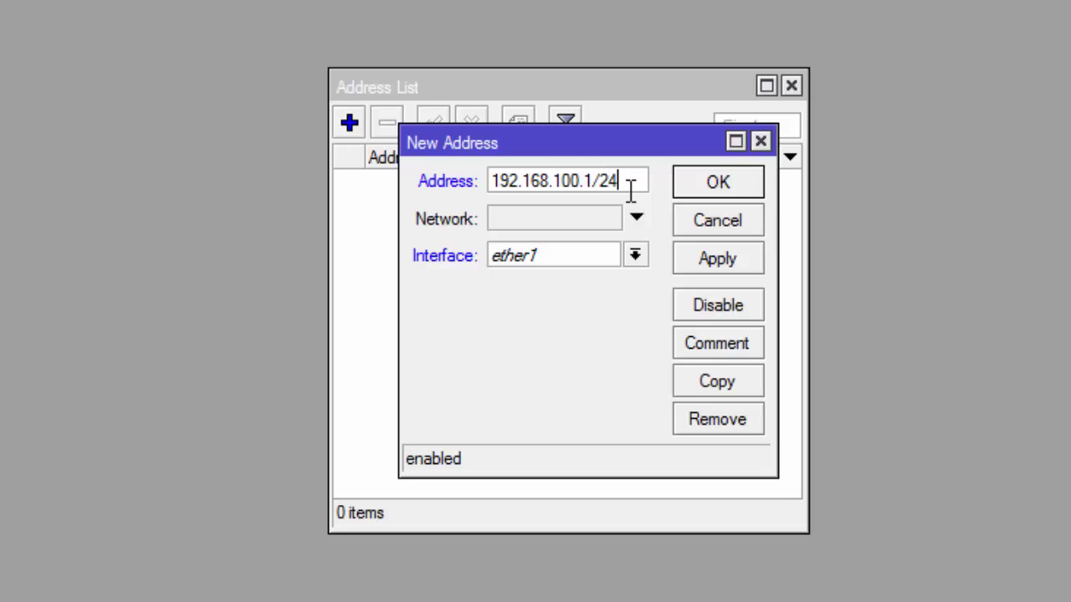
{"action": "left_click", "coordinate": [636, 256]}
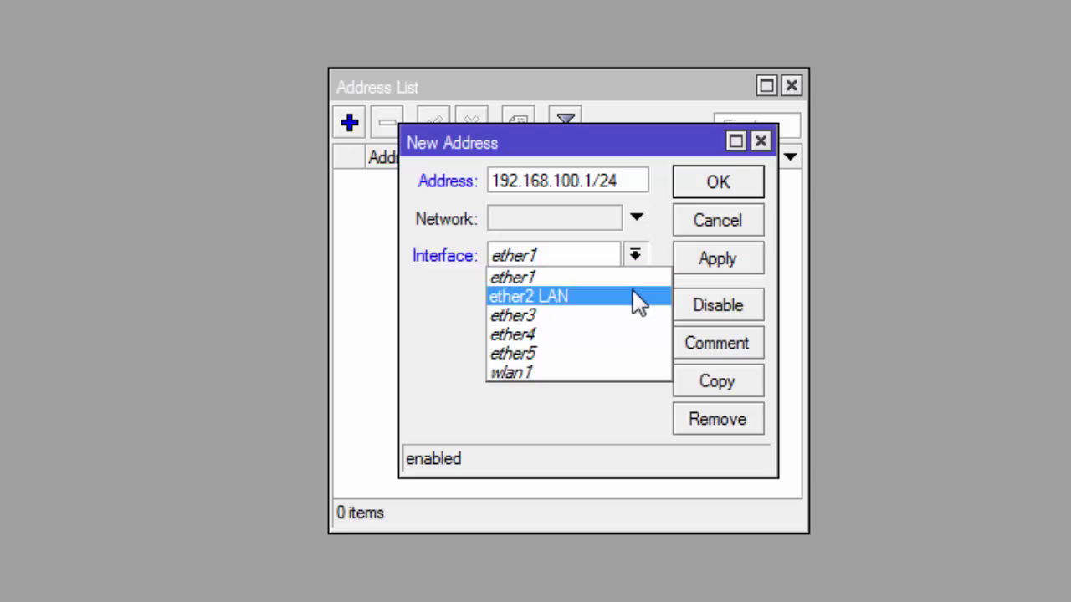
{"action": "left_click", "coordinate": [639, 298]}
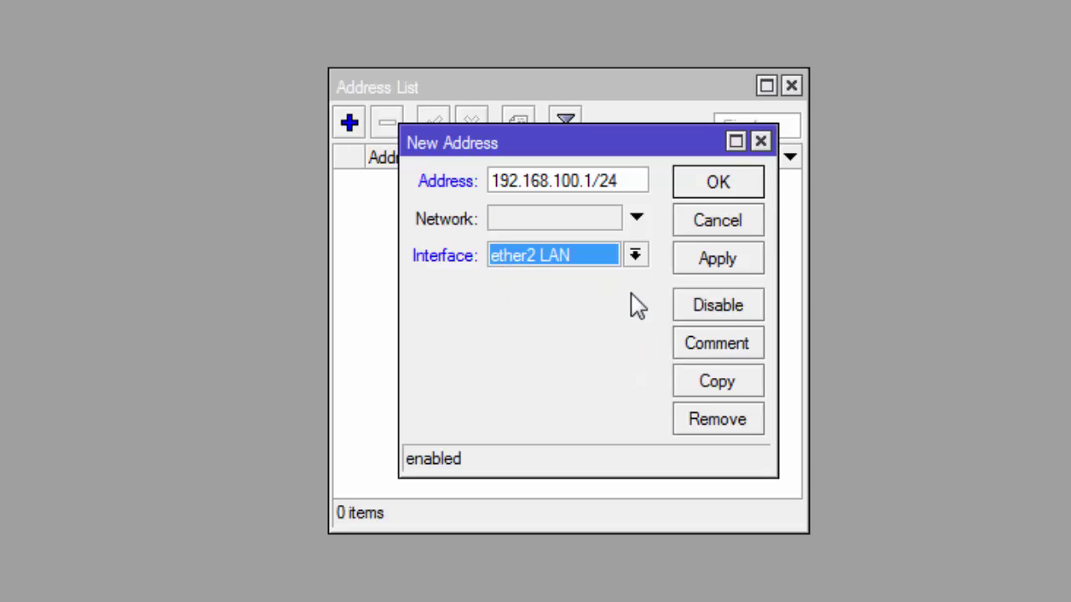
{"action": "left_click", "coordinate": [742, 265]}
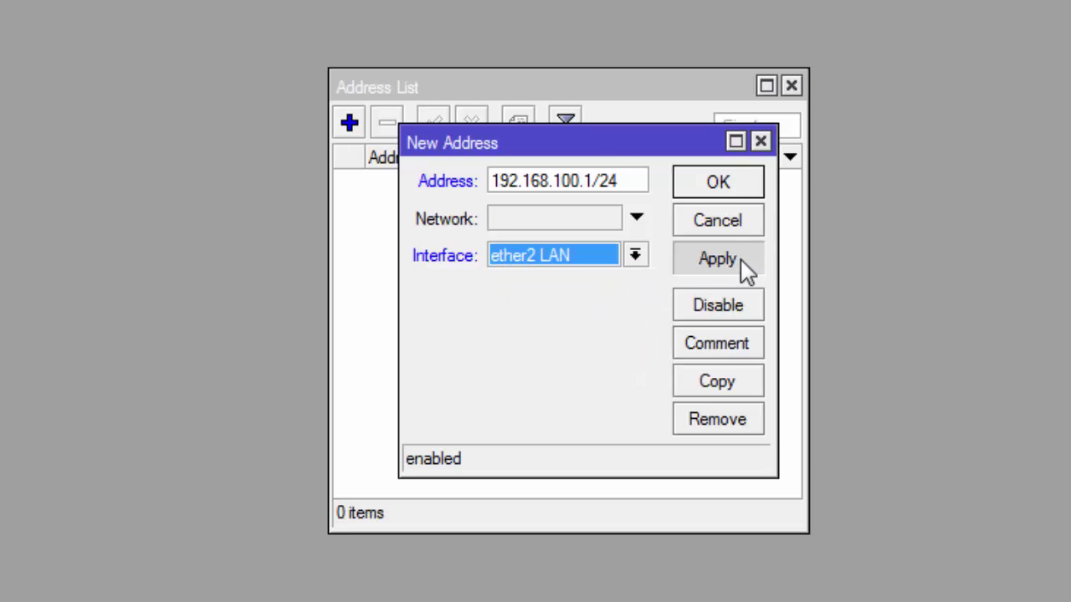
{"action": "left_click", "coordinate": [742, 192]}
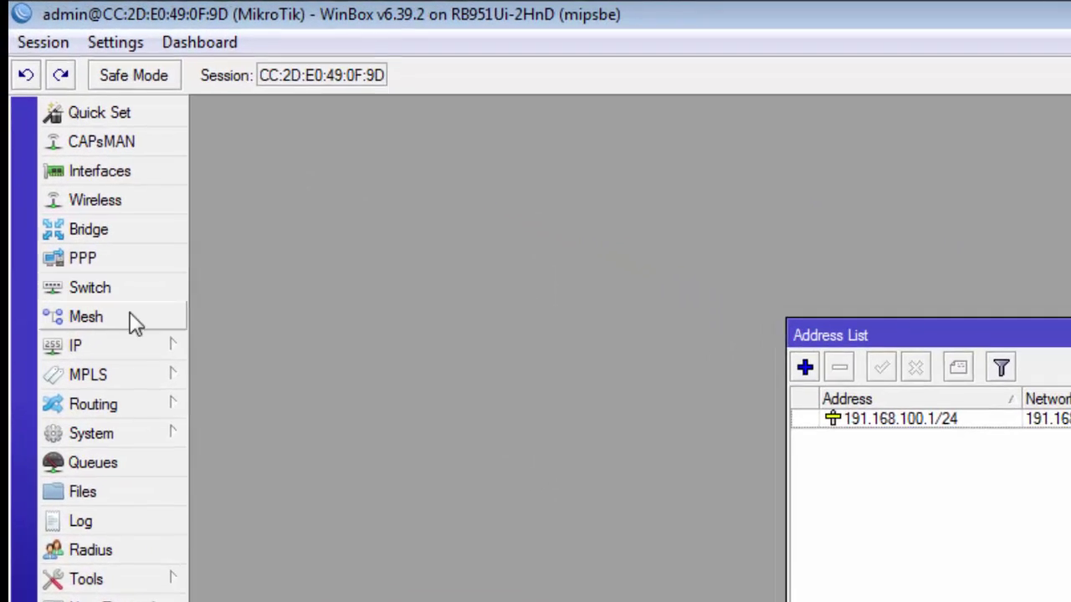
Step: Add a DHCP client running on the lte1 interface
{"action": "left_click", "coordinate": [82, 206]}
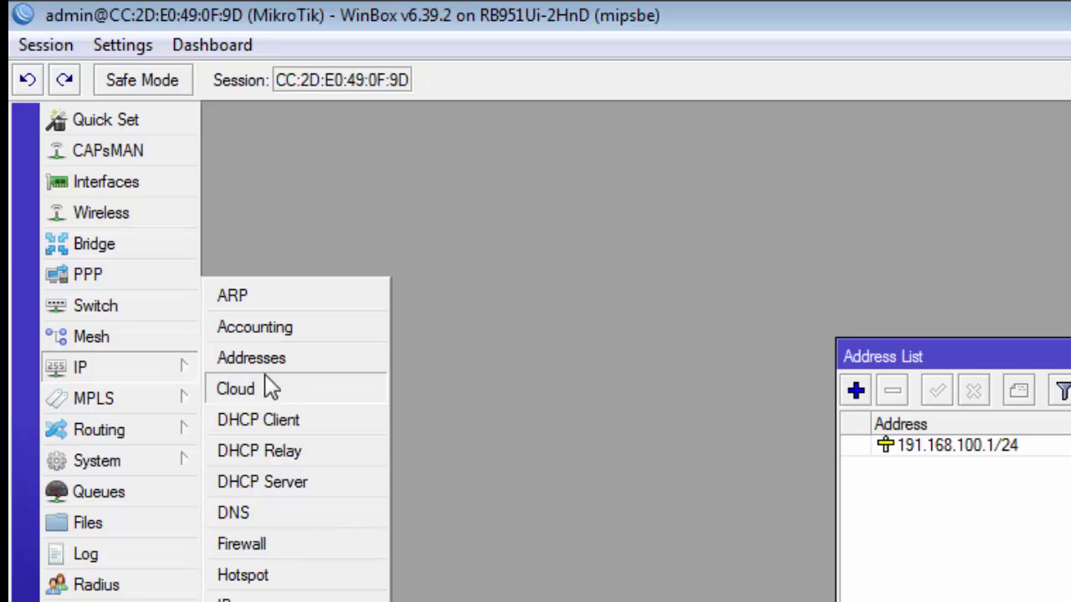
{"action": "left_click", "coordinate": [335, 419]}
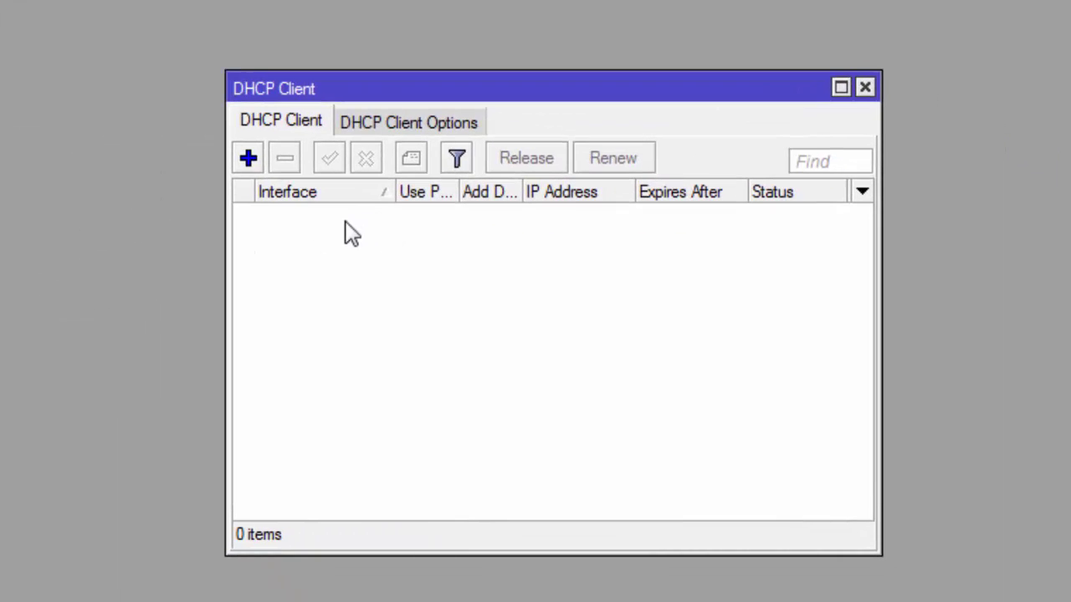
{"action": "left_click", "coordinate": [250, 160]}
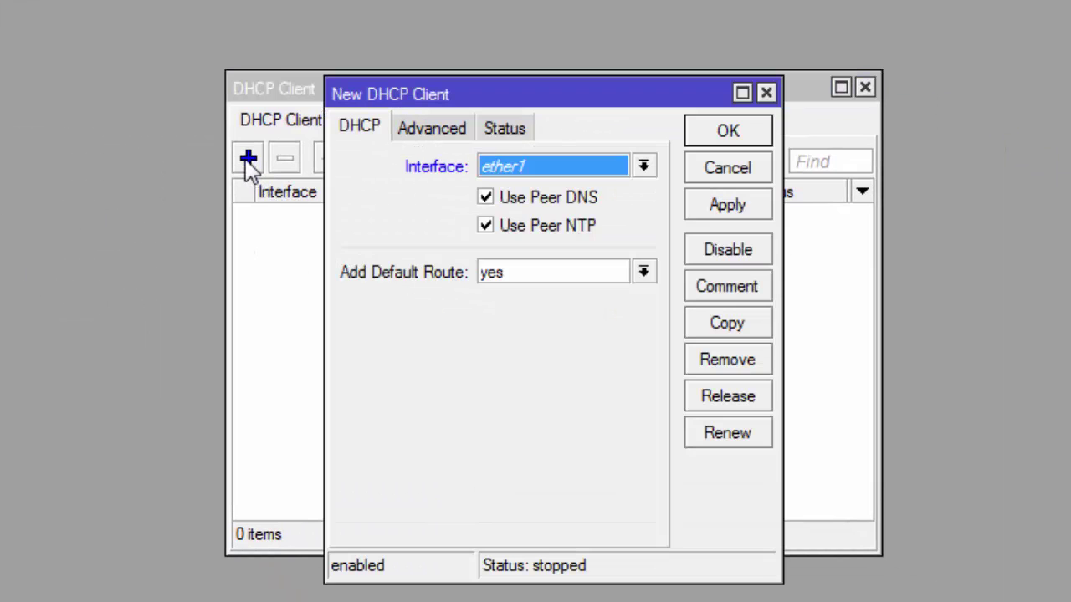
{"action": "left_click", "coordinate": [644, 171]}
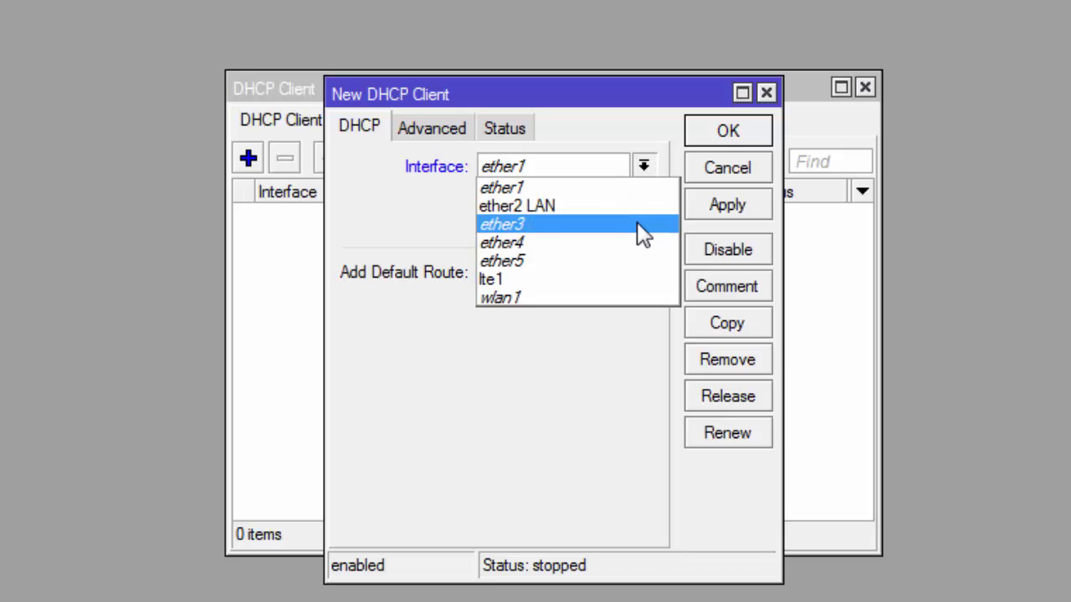
{"action": "left_click", "coordinate": [634, 281]}
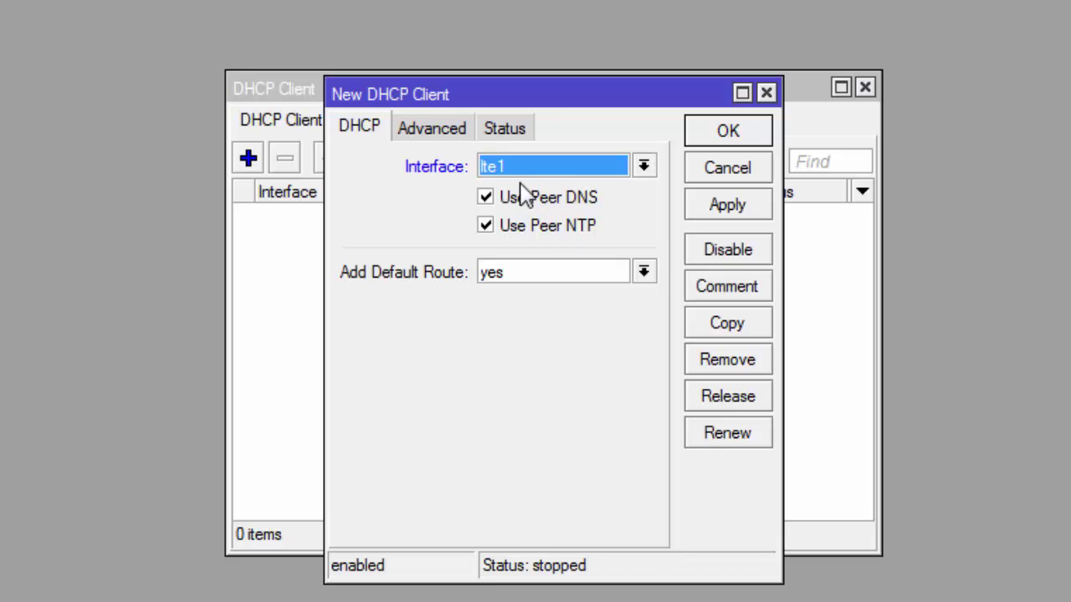
{"action": "left_click", "coordinate": [751, 207]}
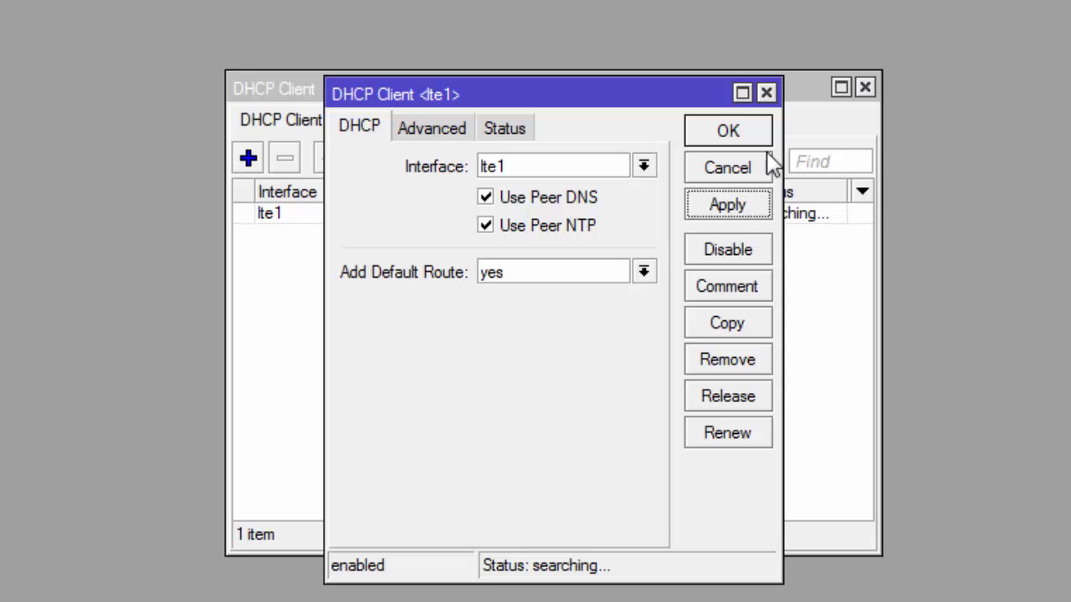
{"action": "left_click", "coordinate": [742, 128]}
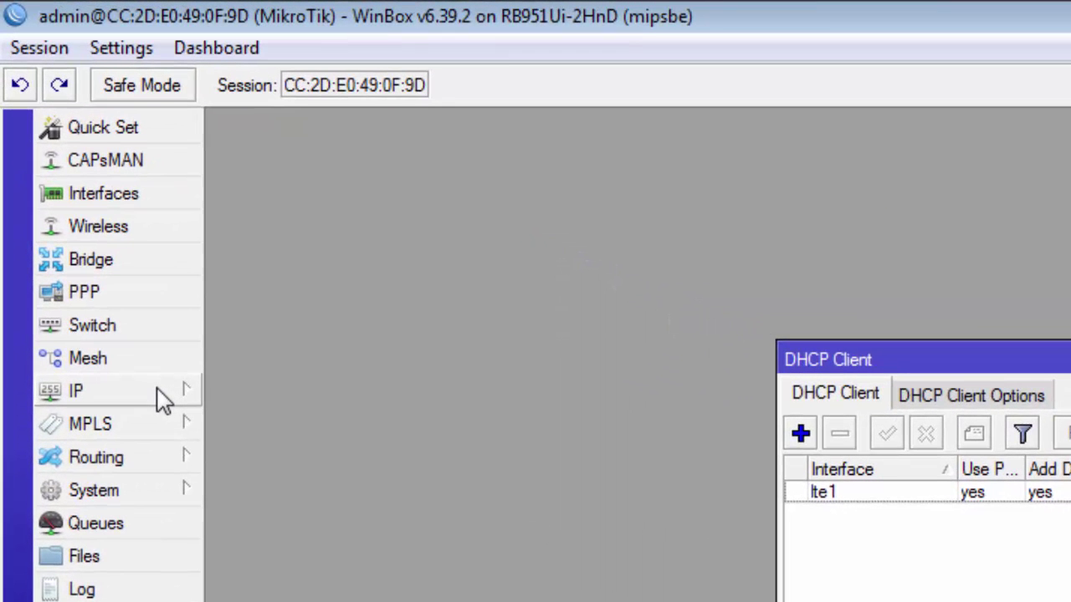
Step: Set DNS servers 8.8.8.8 and 8.8.4.4 with Allow Remote Requests ticked
{"action": "left_click", "coordinate": [158, 390]}
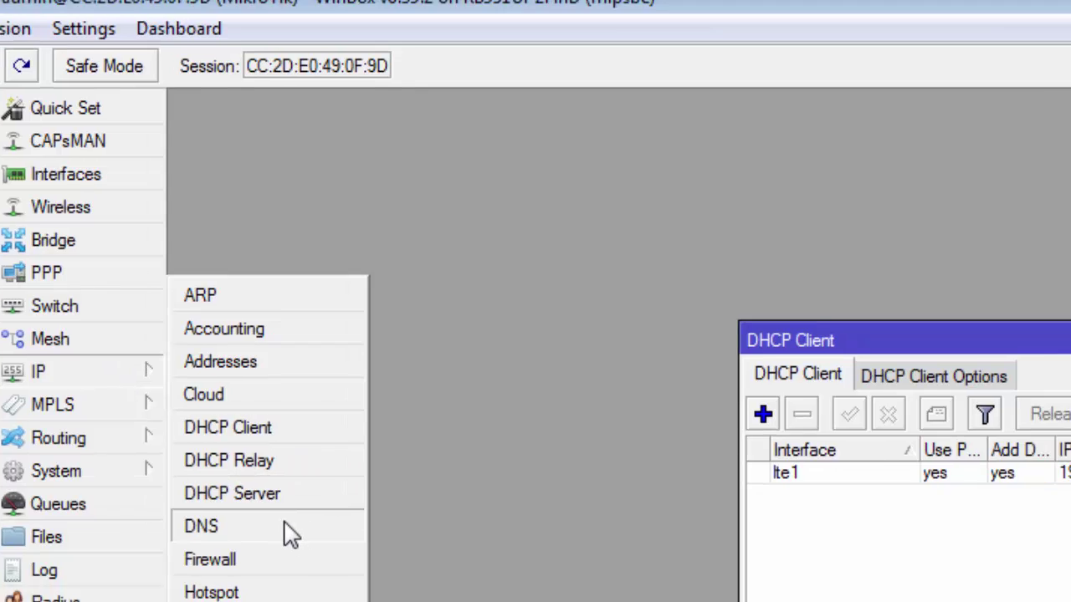
{"action": "left_click", "coordinate": [328, 552]}
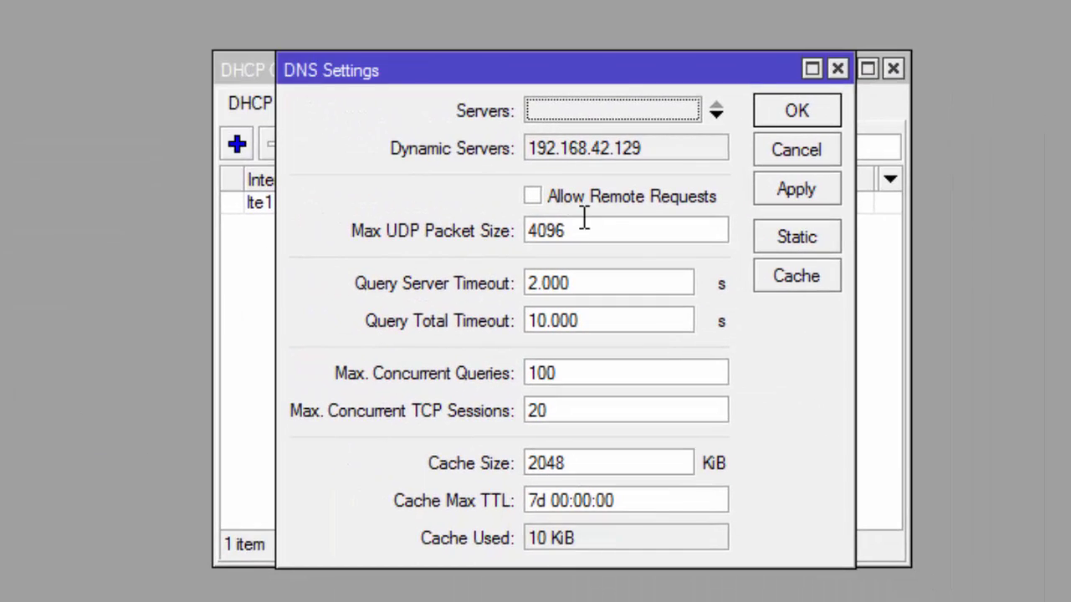
{"action": "left_click", "coordinate": [646, 113]}
{"action": "type", "text": "8."}
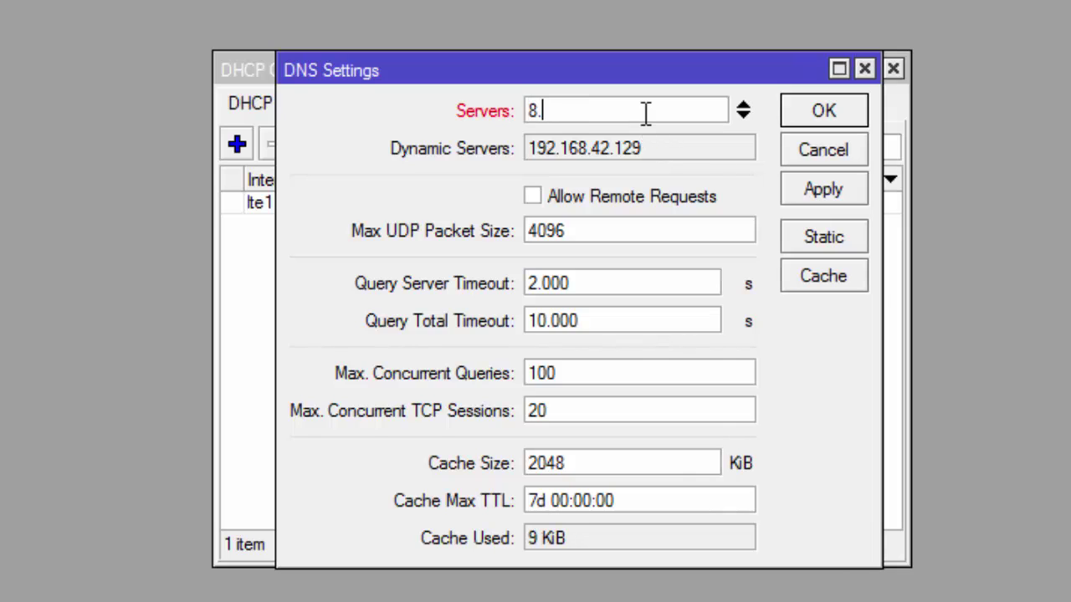
{"action": "type", "text": "8.8.8"}
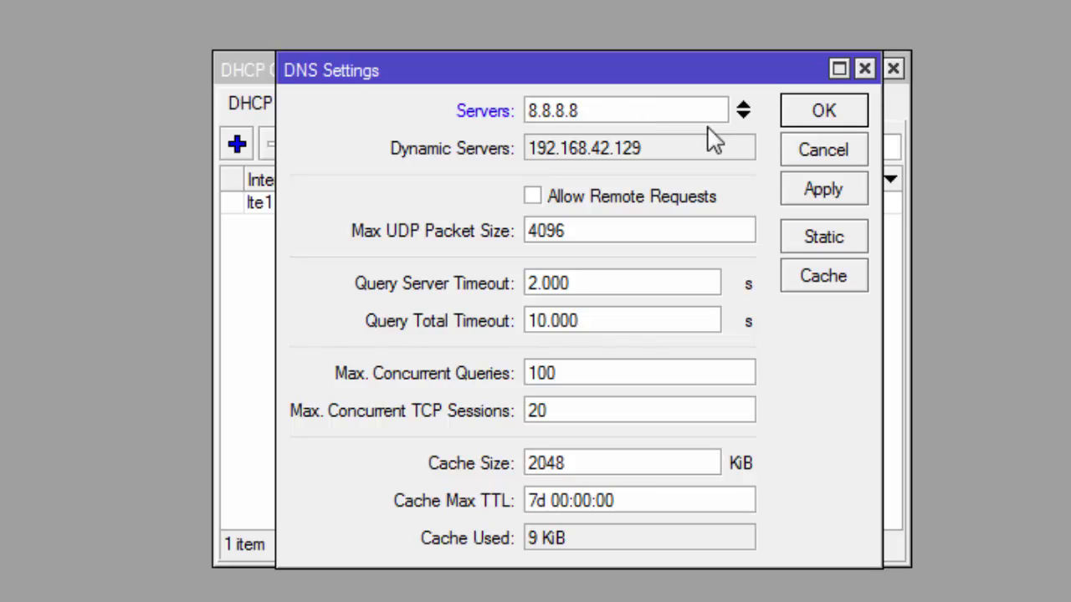
{"action": "left_click", "coordinate": [743, 117]}
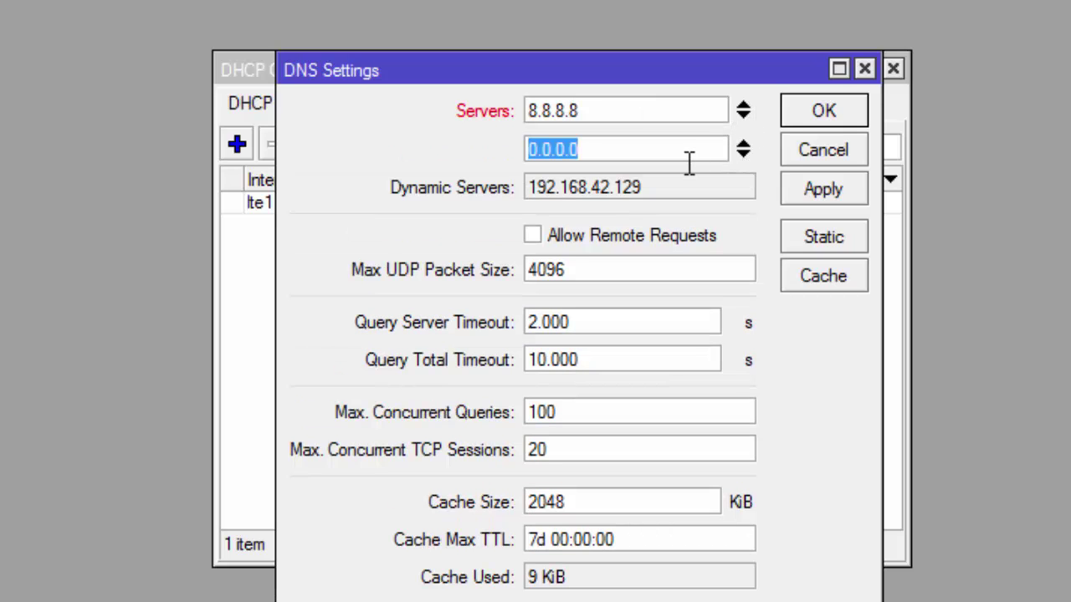
{"action": "type", "text": "8.8.8"}
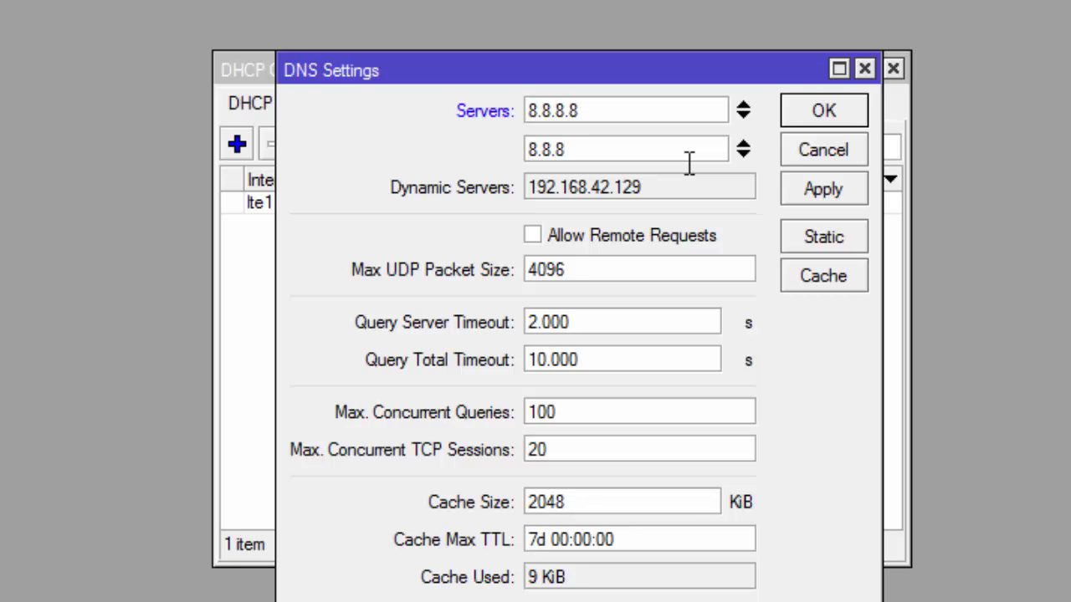
{"action": "key", "text": "BackSpace"}
{"action": "type", "text": "4.4"}
{"action": "left_click", "coordinate": [536, 235]}
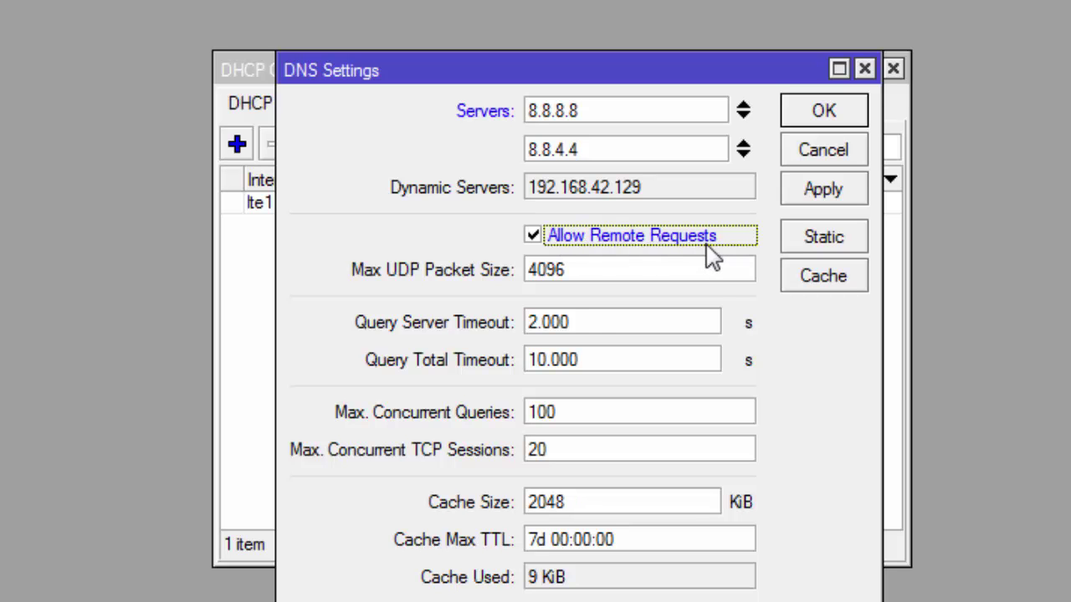
{"action": "left_click", "coordinate": [853, 191]}
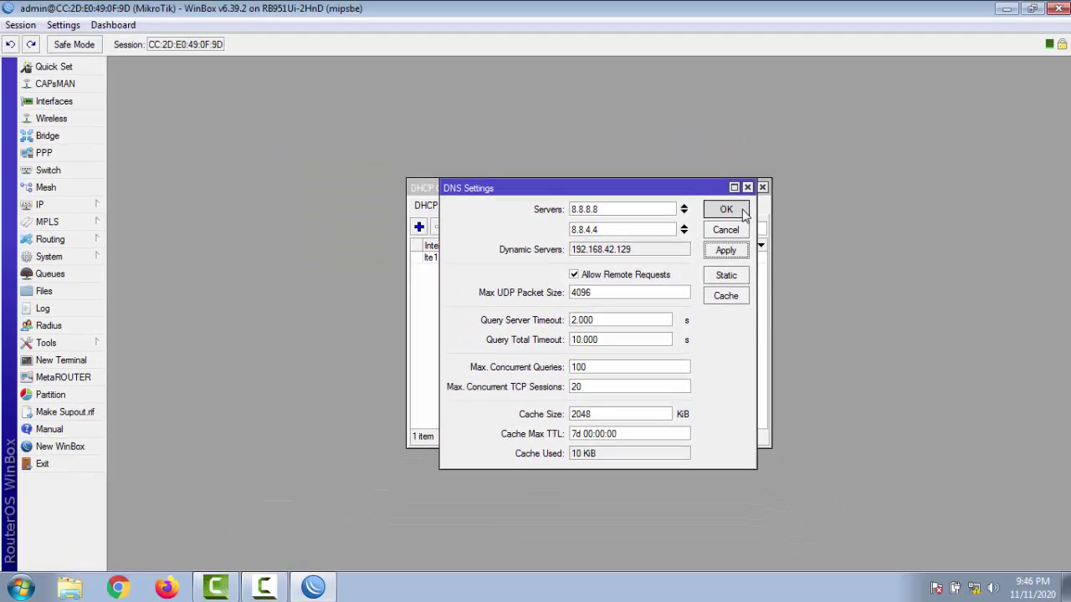
{"action": "left_click", "coordinate": [745, 191]}
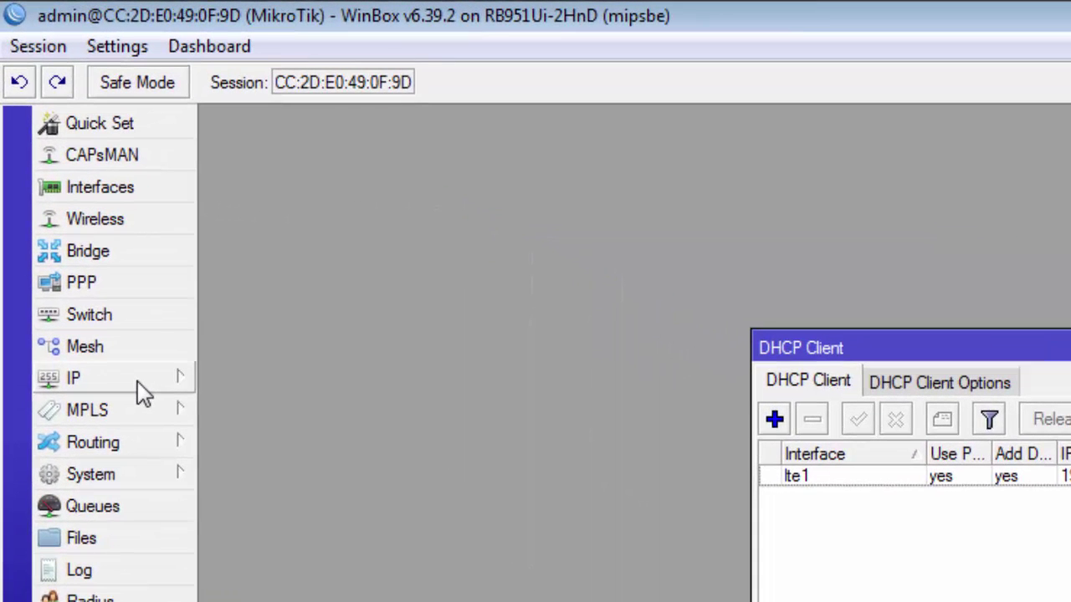
Step: Add a firewall NAT rule with Out. Interface lte1 and action masquerade
{"action": "left_click", "coordinate": [142, 388]}
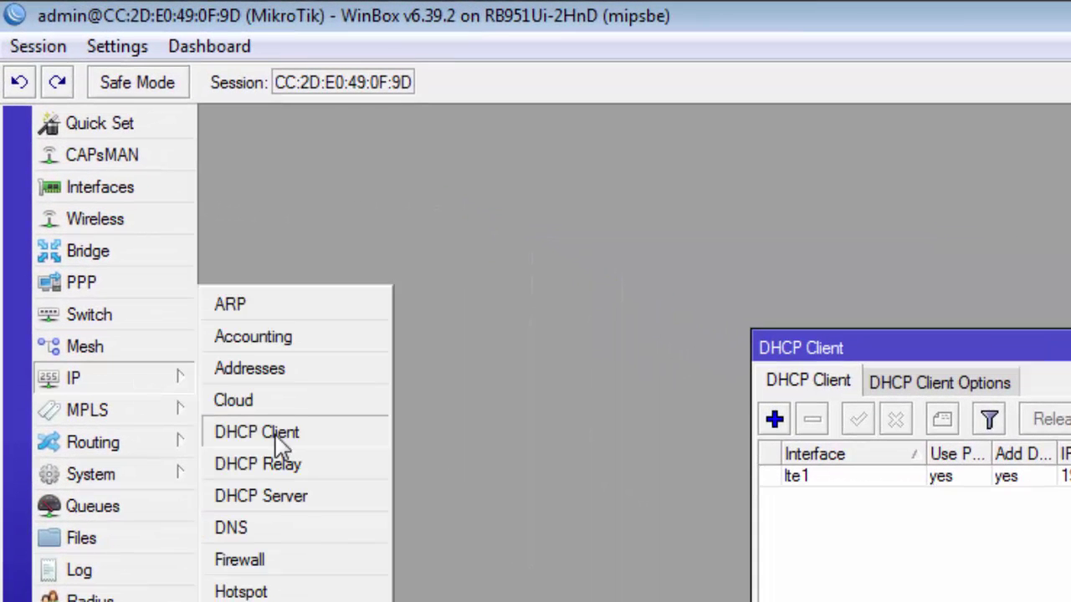
{"action": "left_click", "coordinate": [299, 559]}
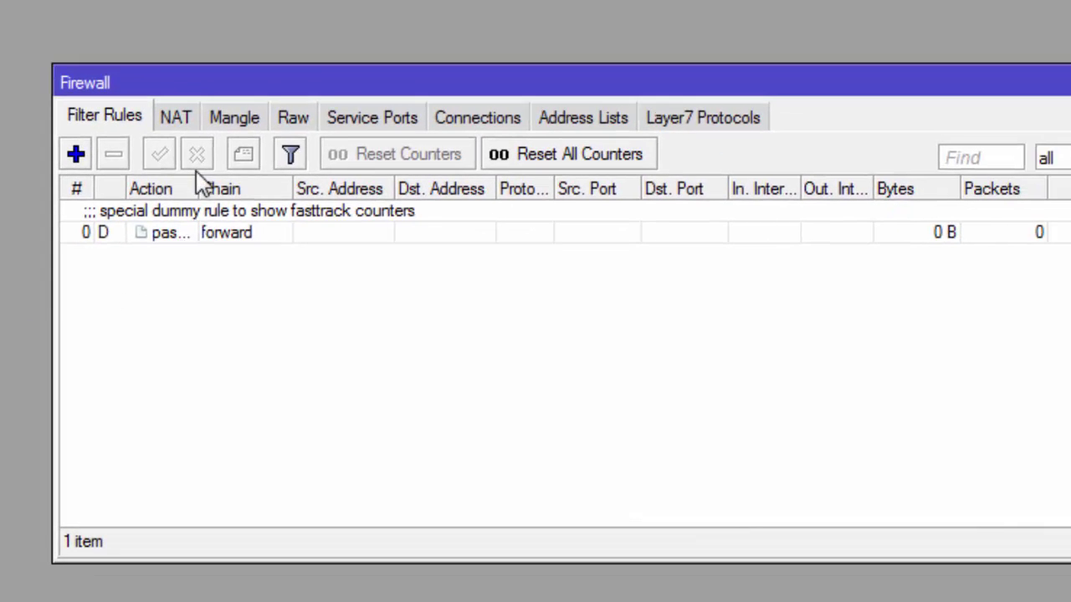
{"action": "left_click", "coordinate": [188, 117]}
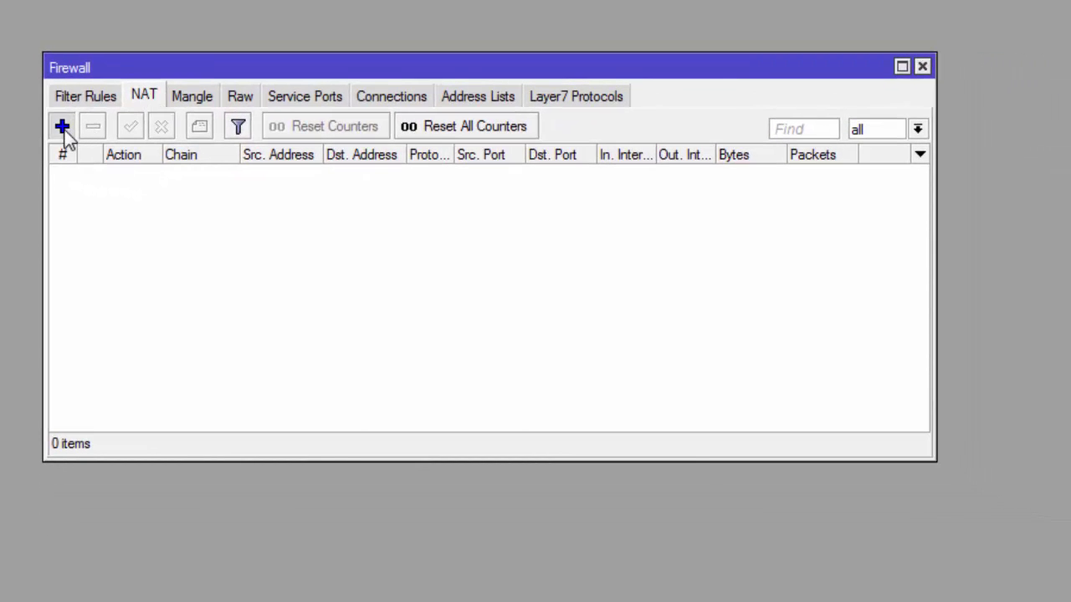
{"action": "left_click", "coordinate": [62, 126]}
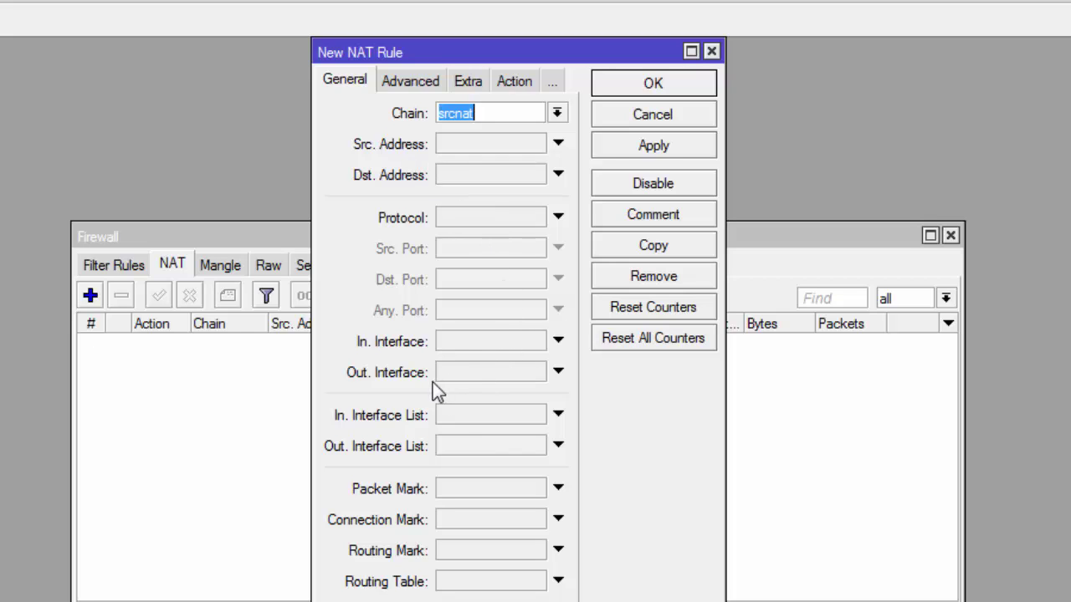
{"action": "left_click", "coordinate": [491, 377]}
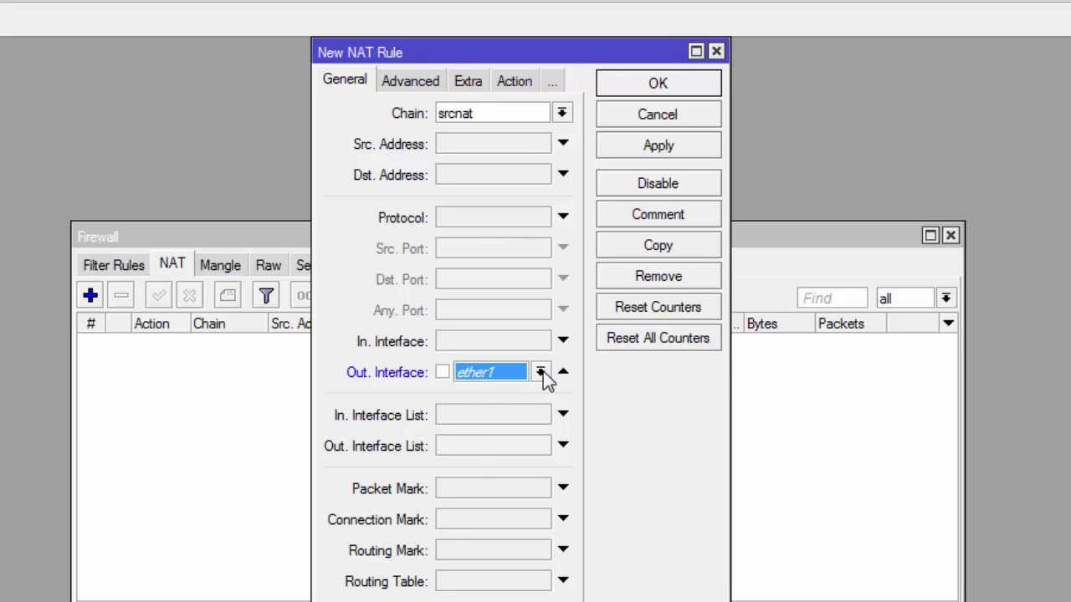
{"action": "left_click", "coordinate": [540, 372]}
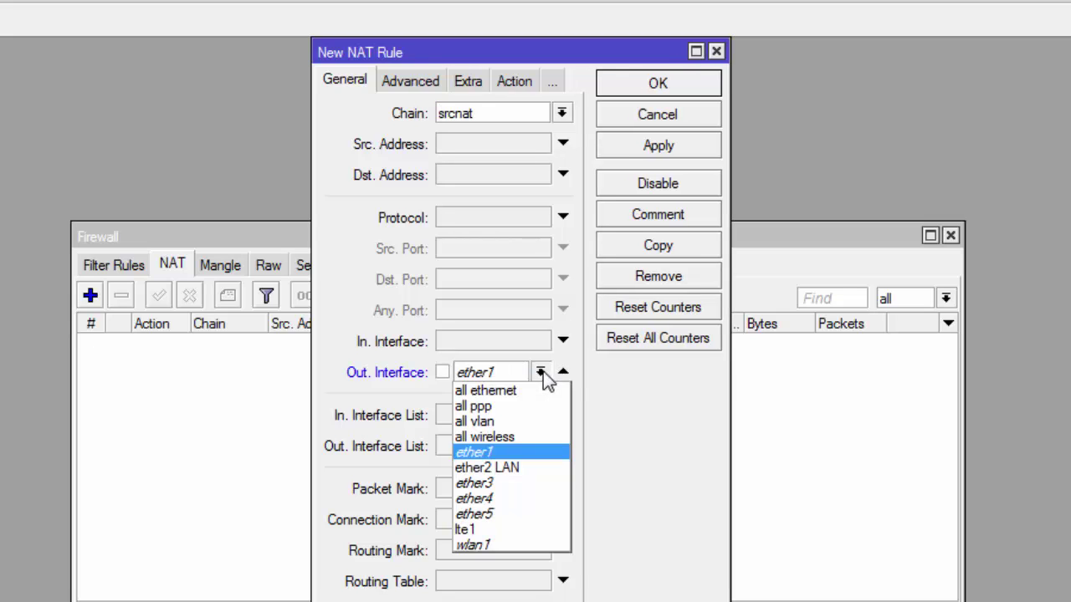
{"action": "left_click", "coordinate": [532, 527]}
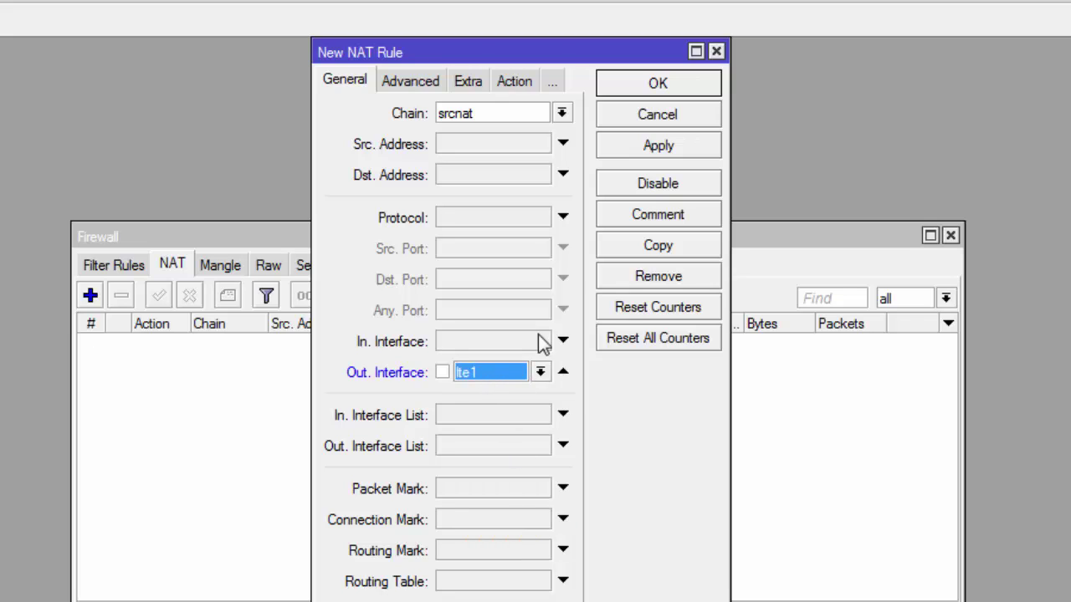
{"action": "left_click", "coordinate": [513, 78]}
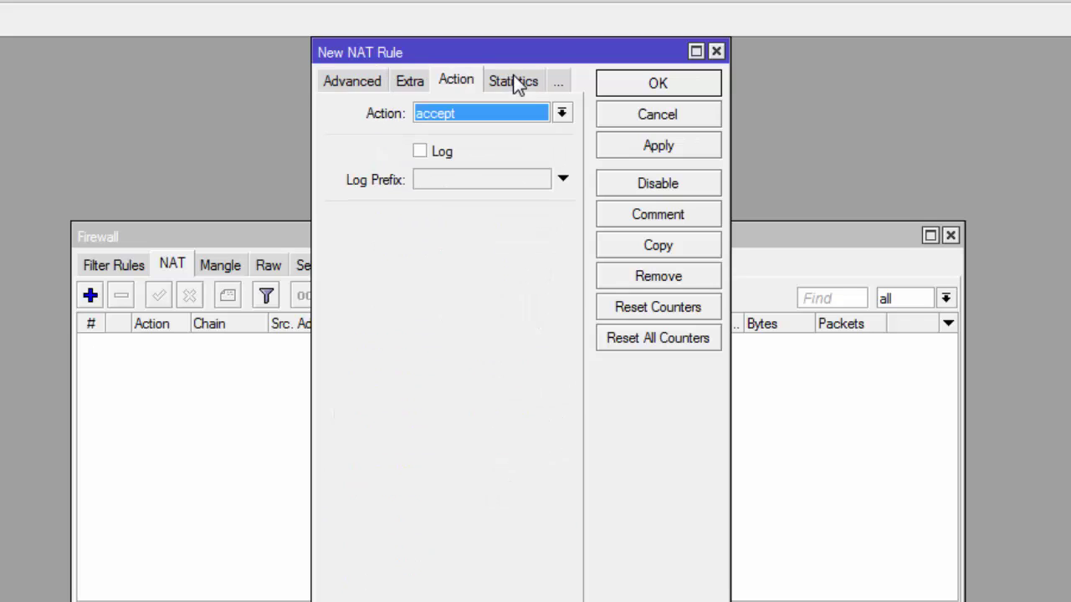
{"action": "left_click", "coordinate": [563, 114]}
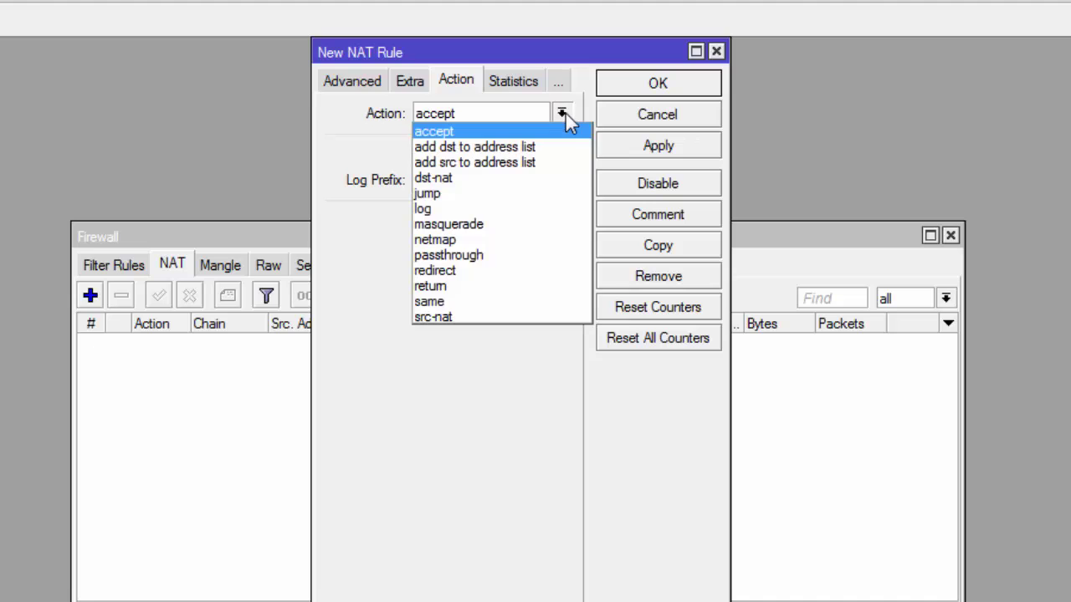
{"action": "left_click", "coordinate": [561, 223]}
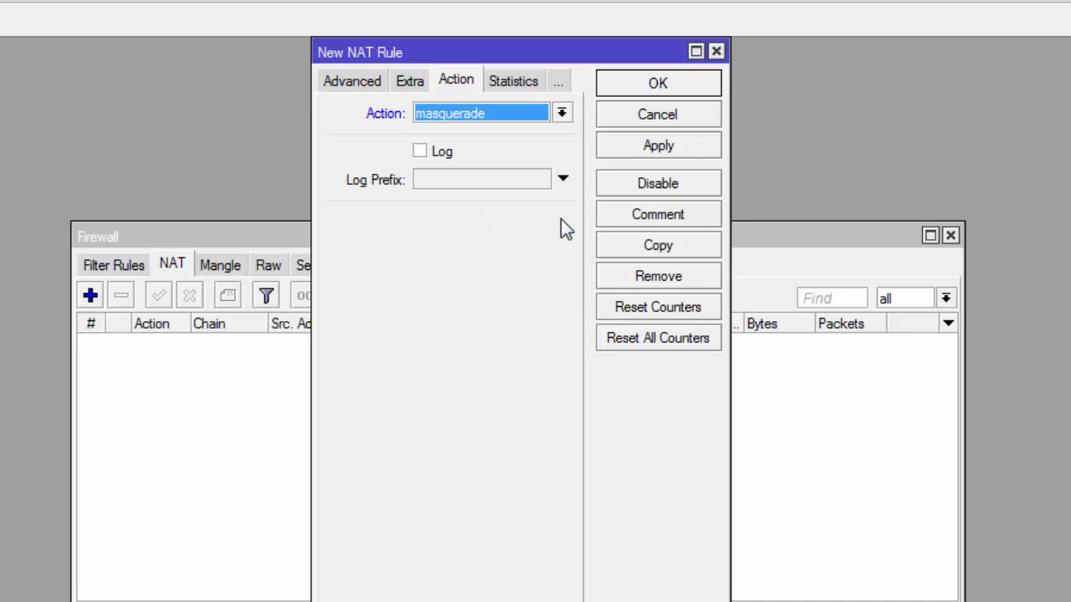
{"action": "left_click", "coordinate": [682, 144]}
{"action": "left_click", "coordinate": [707, 83]}
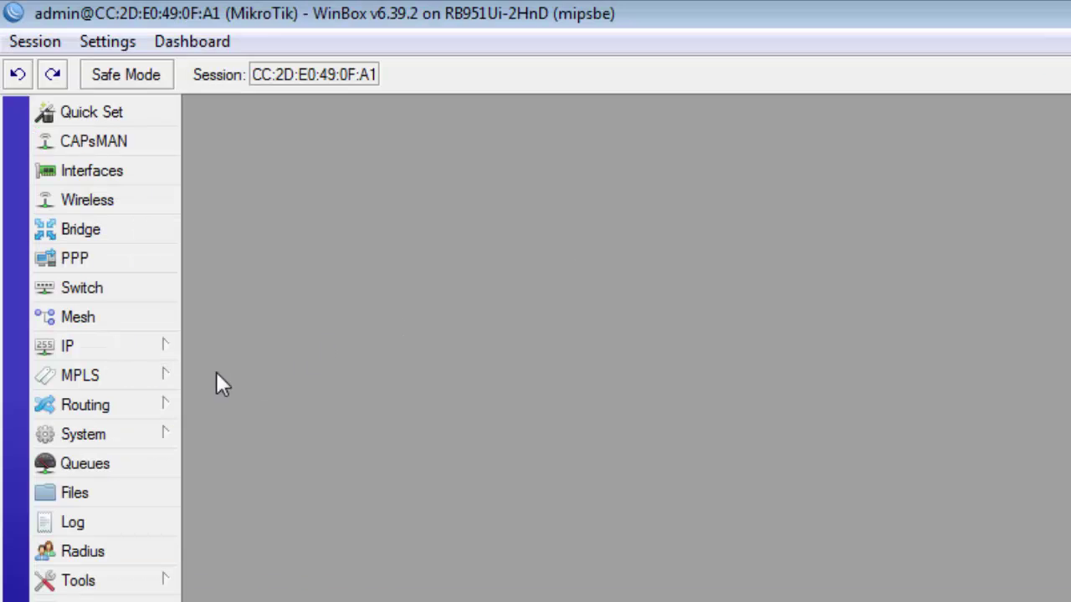
Step: Run DHCP Setup on ether2 LAN: 192.168.100.0/24, gateway 192.168.100.1, DNS 8.8.8.8, lease 00:10:00
{"action": "left_click", "coordinate": [160, 354]}
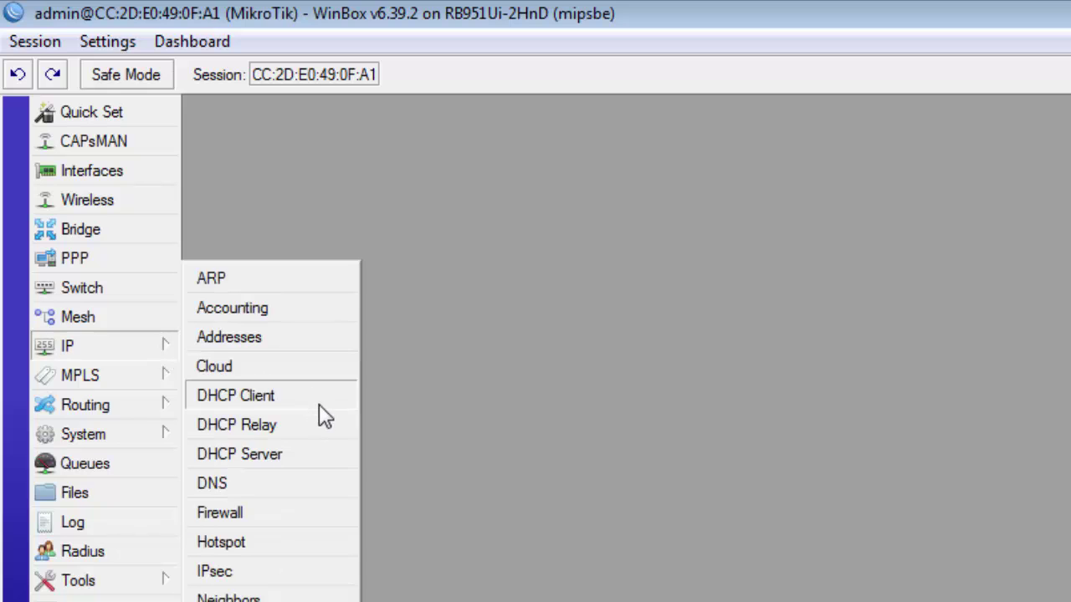
{"action": "left_click", "coordinate": [326, 454]}
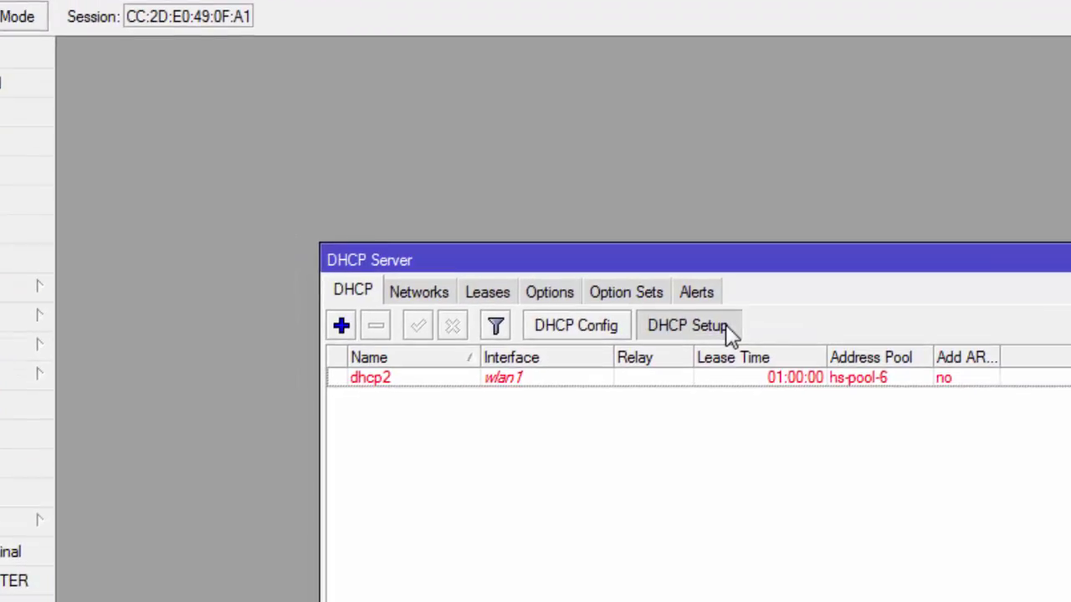
{"action": "left_click", "coordinate": [726, 324]}
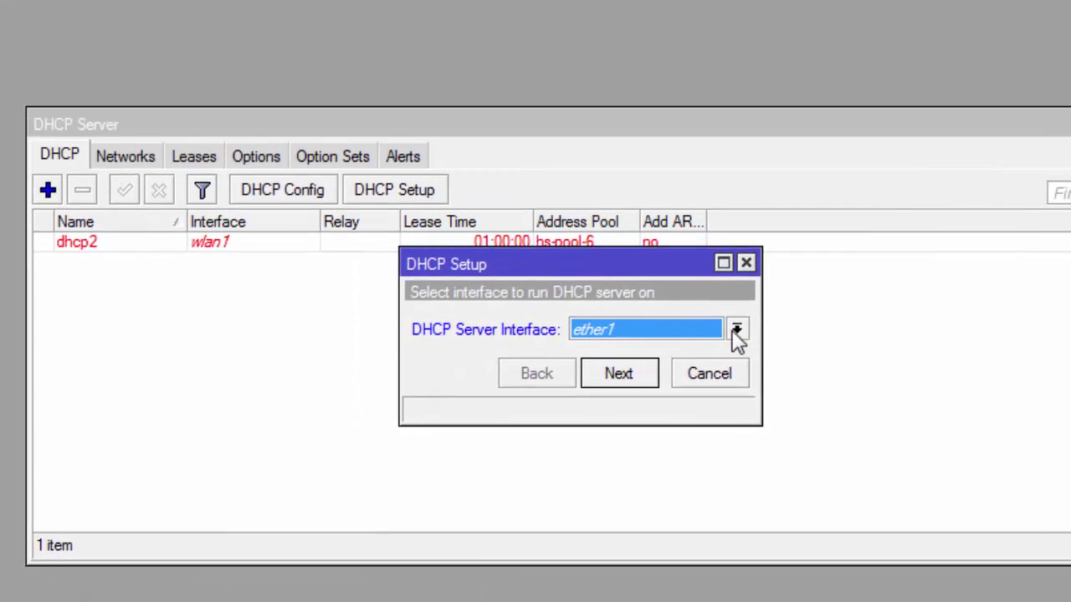
{"action": "left_click", "coordinate": [736, 331]}
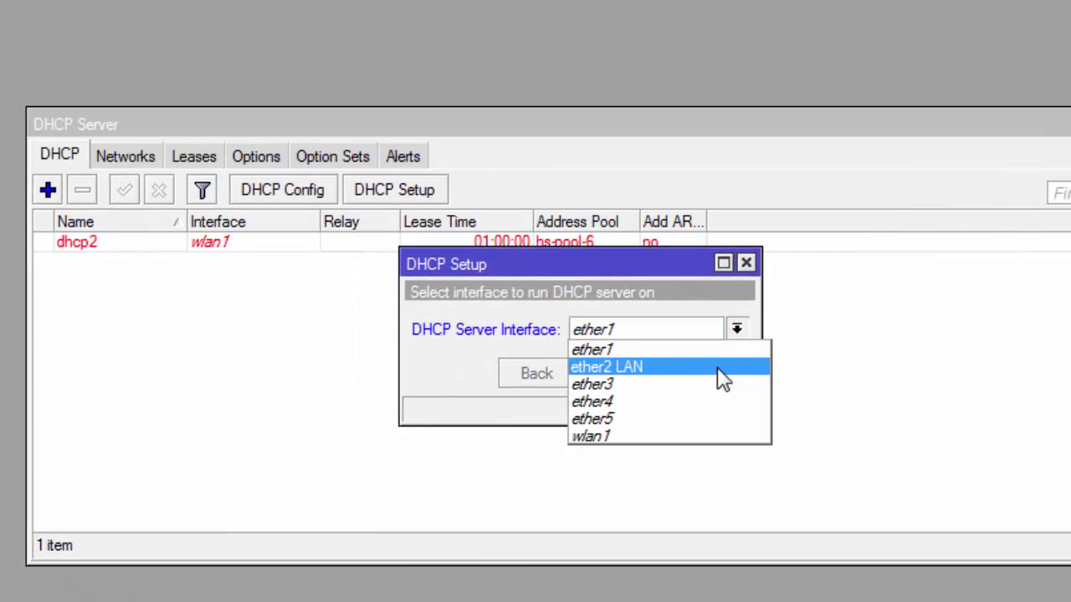
{"action": "left_click", "coordinate": [721, 368]}
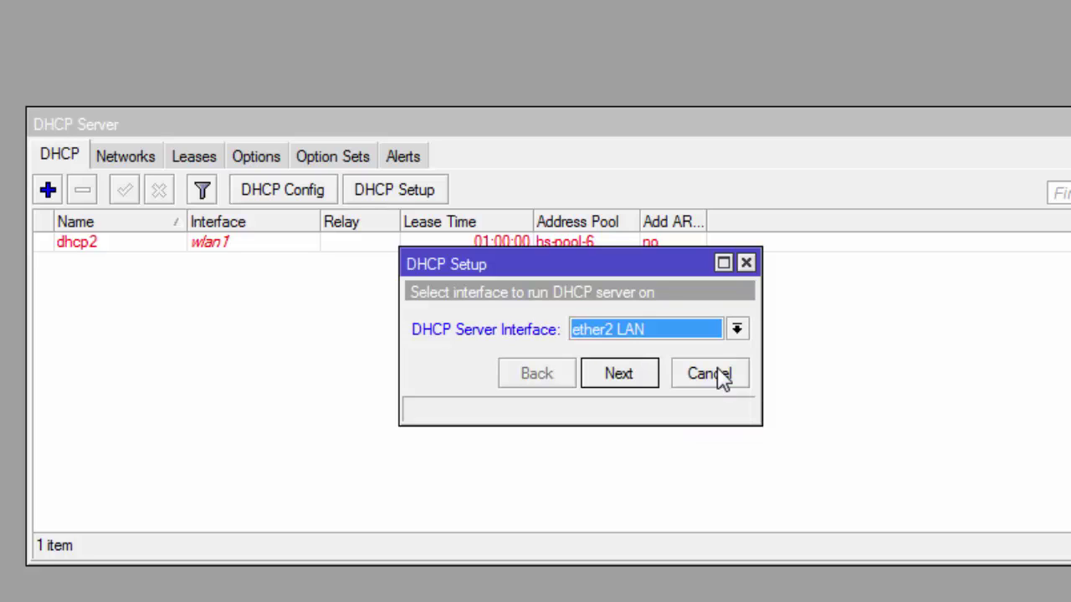
{"action": "left_click", "coordinate": [617, 375]}
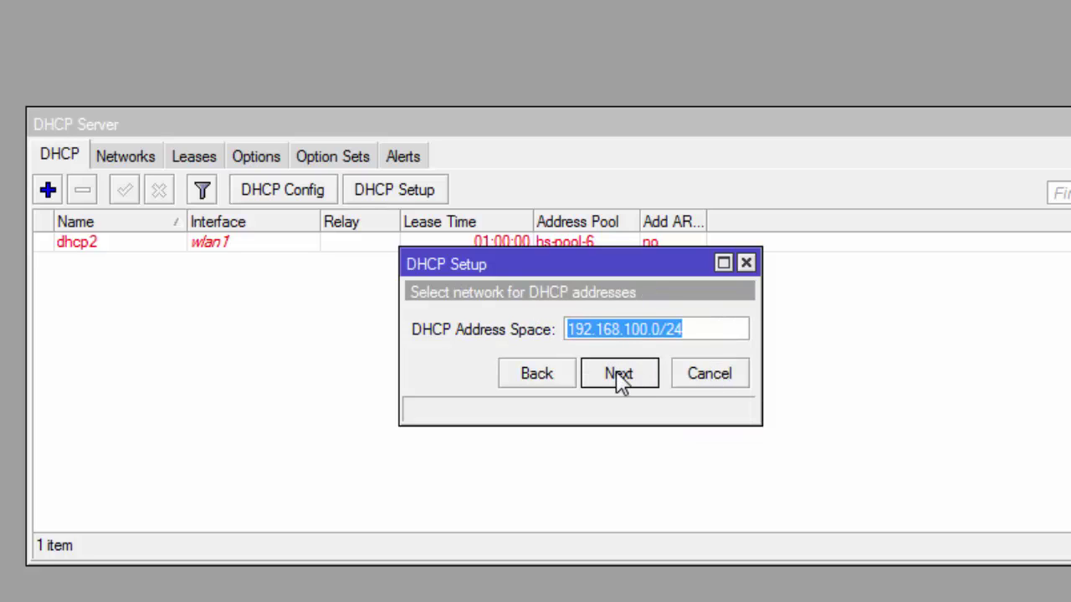
{"action": "left_click", "coordinate": [619, 375]}
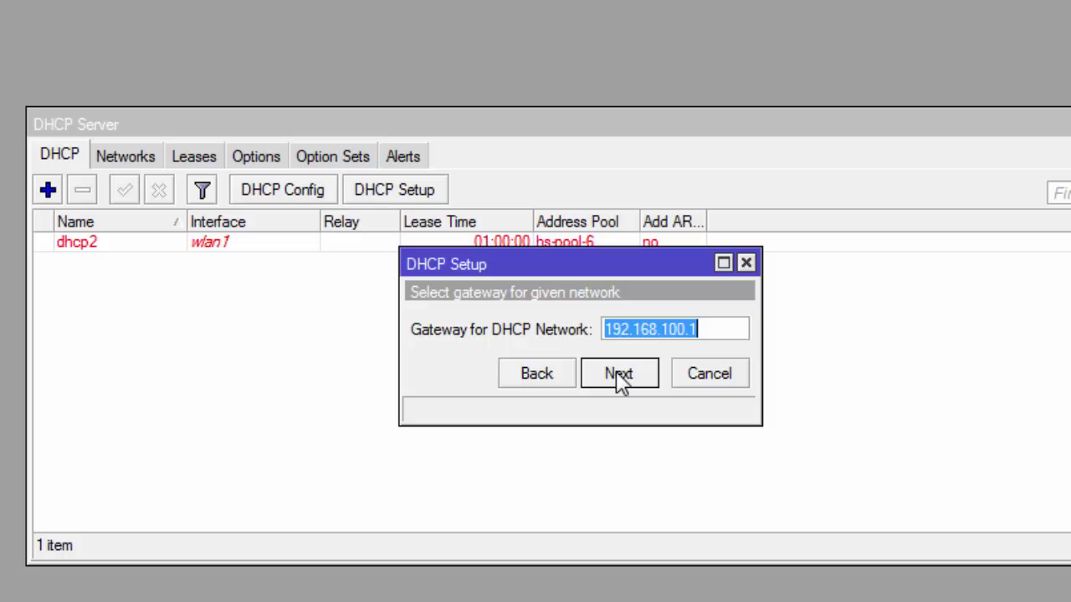
{"action": "left_click", "coordinate": [619, 375]}
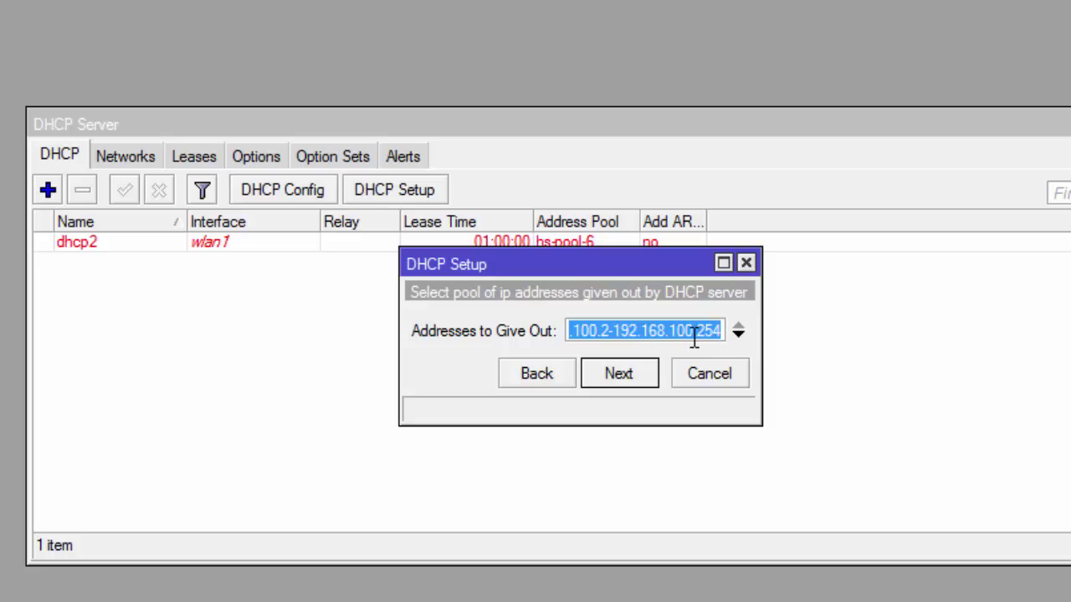
{"action": "left_click", "coordinate": [626, 378]}
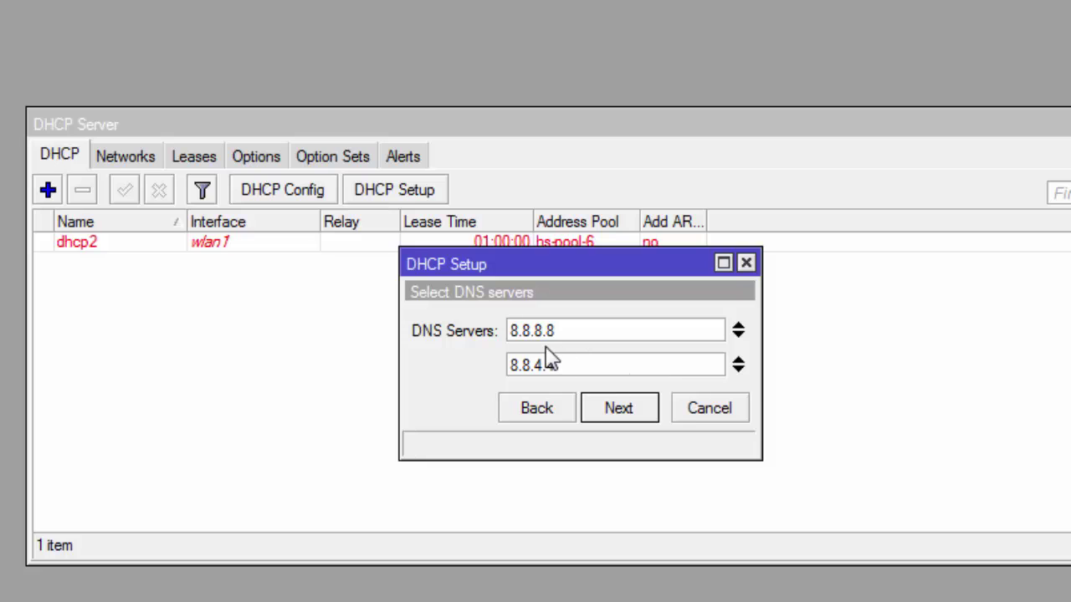
{"action": "left_click", "coordinate": [631, 423]}
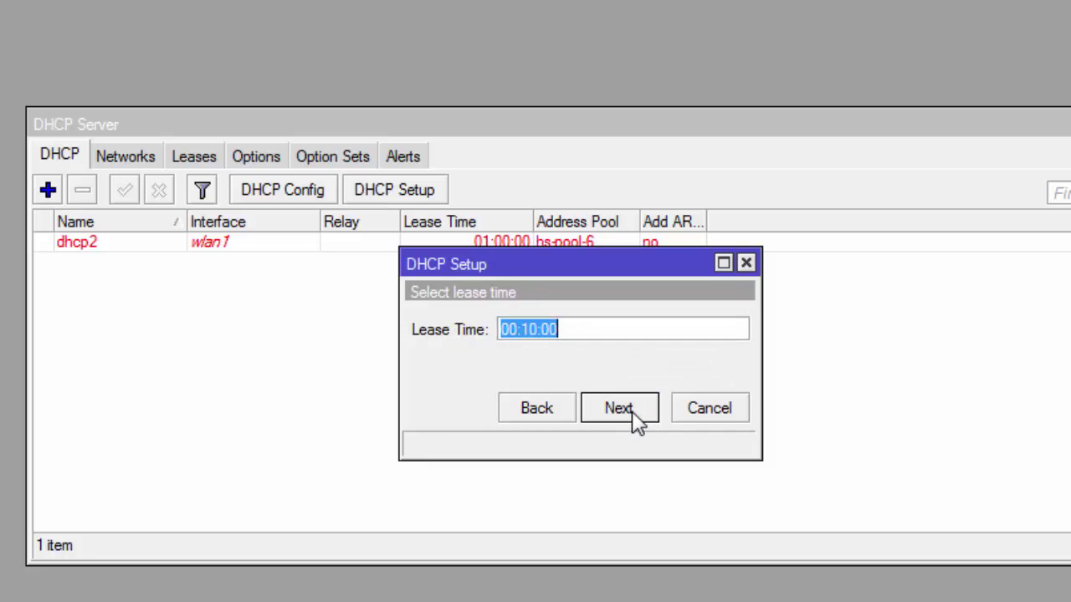
{"action": "left_click", "coordinate": [633, 416]}
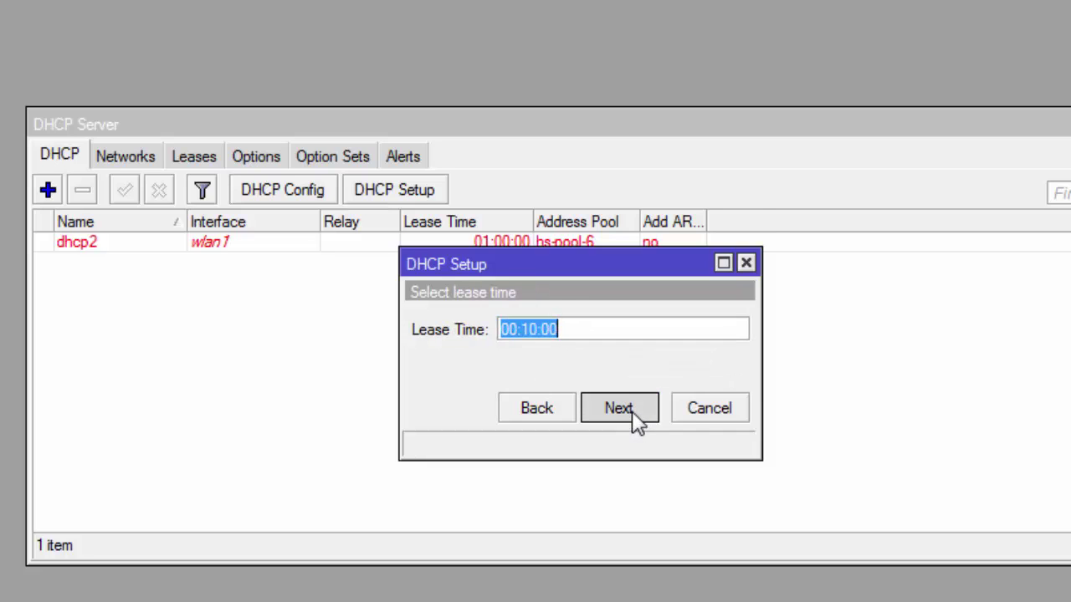
{"action": "left_click", "coordinate": [582, 331]}
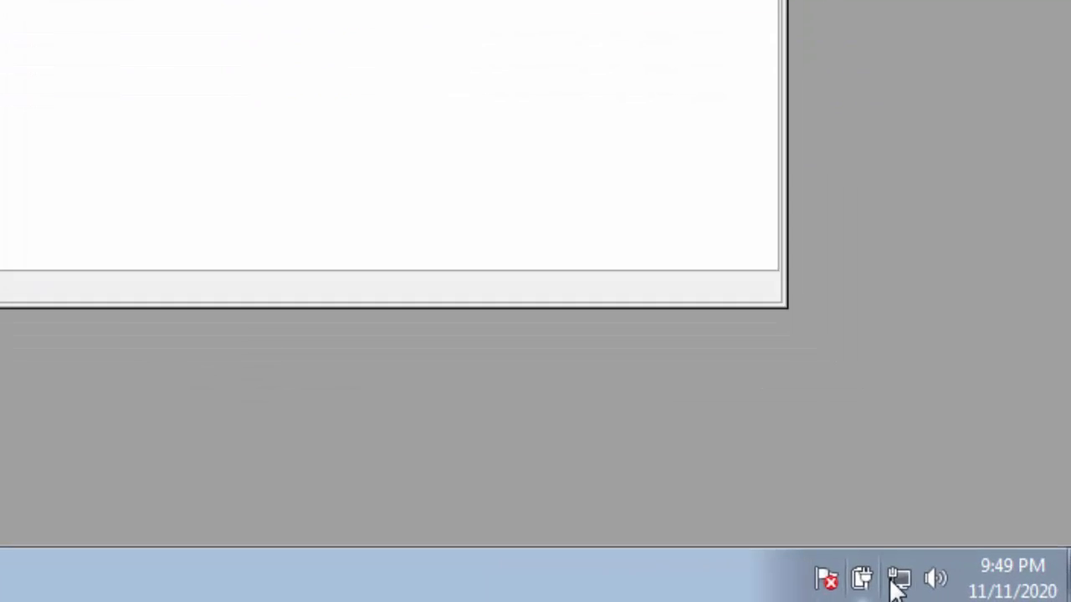
Step: Confirm Network 6 has Internet access in Network and Sharing Center, then launch Chrome
{"action": "left_click", "coordinate": [983, 592]}
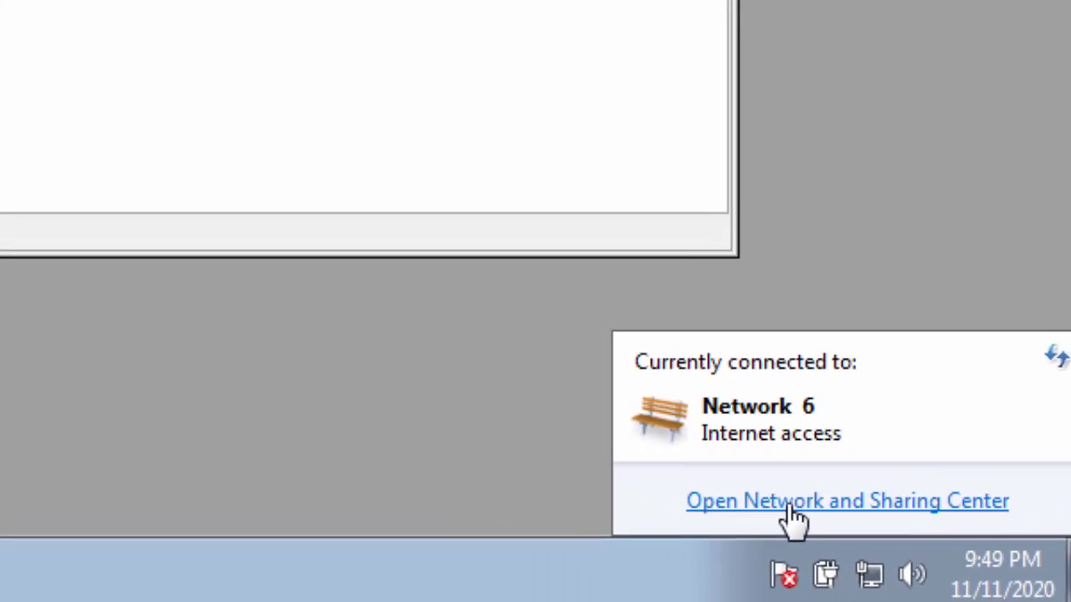
{"action": "left_click", "coordinate": [640, 448]}
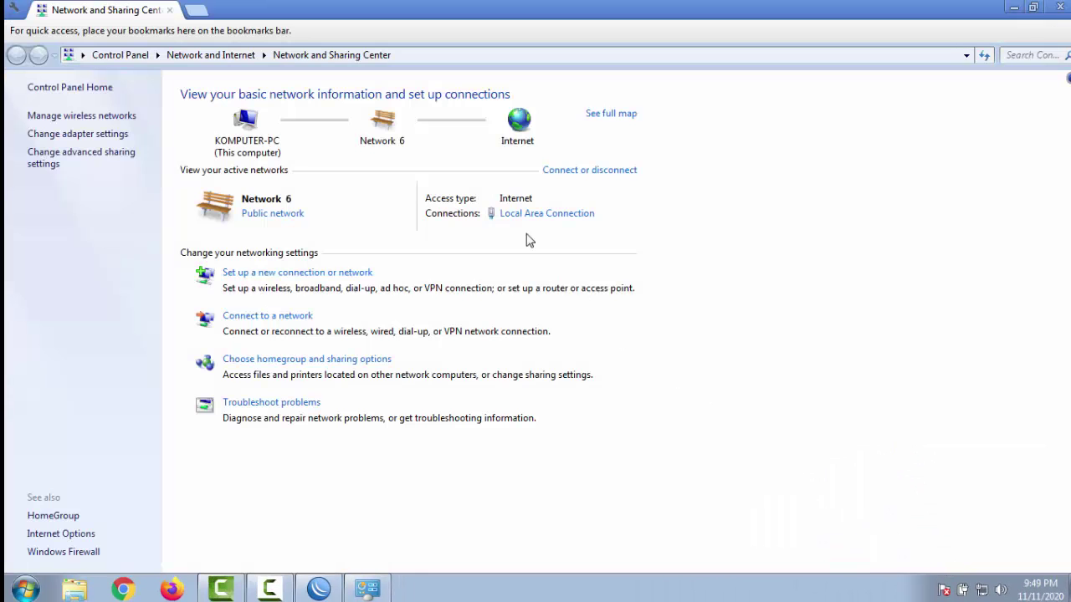
{"action": "left_click", "coordinate": [546, 215]}
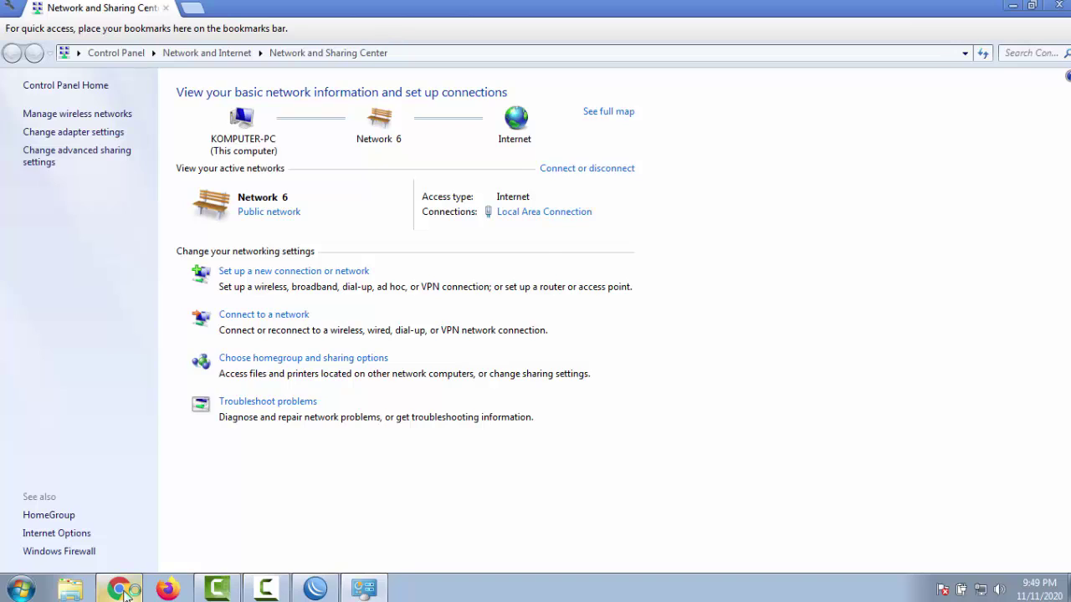
{"action": "left_click", "coordinate": [121, 590]}
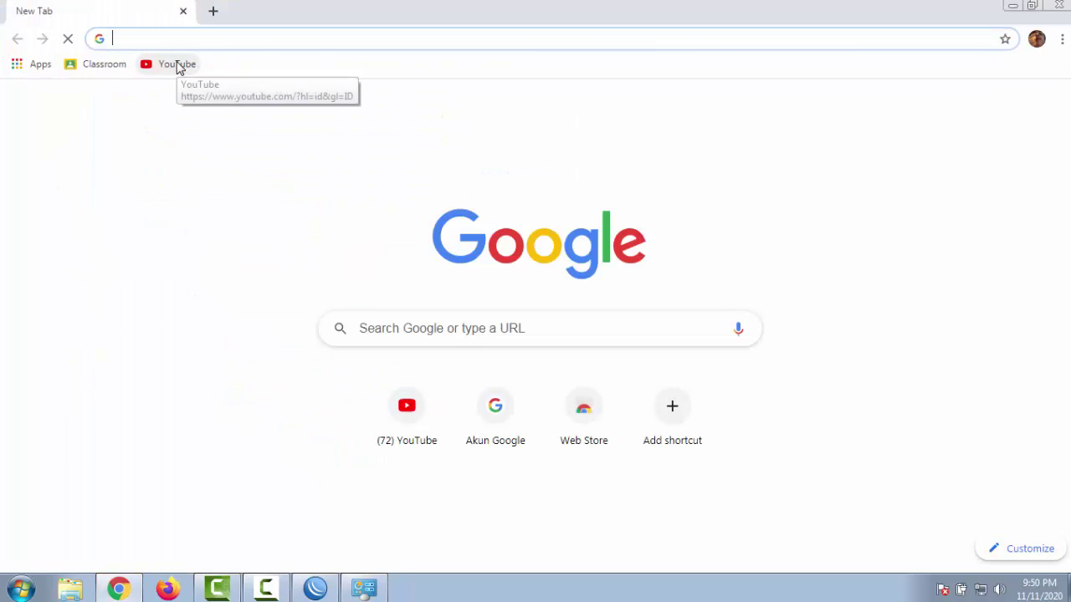
Step: Load YouTube from Chrome's bookmarks bar to confirm the internet connection works
{"action": "left_click", "coordinate": [176, 64]}
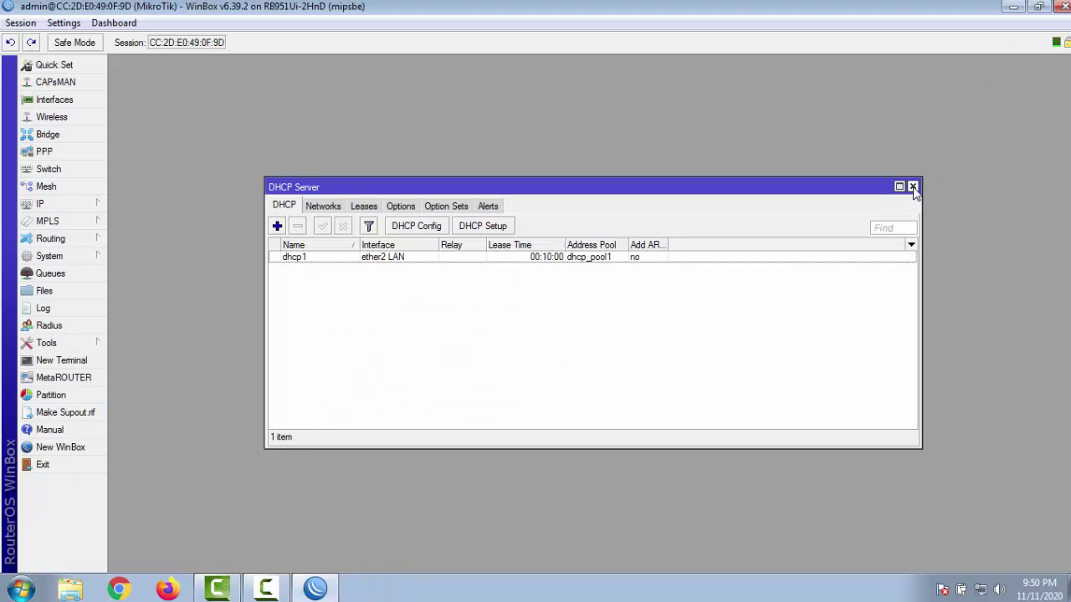
Step: Close the DHCP Server, Firewall, DHCP Client and Address List windows in turn
{"action": "left_click", "coordinate": [913, 186]}
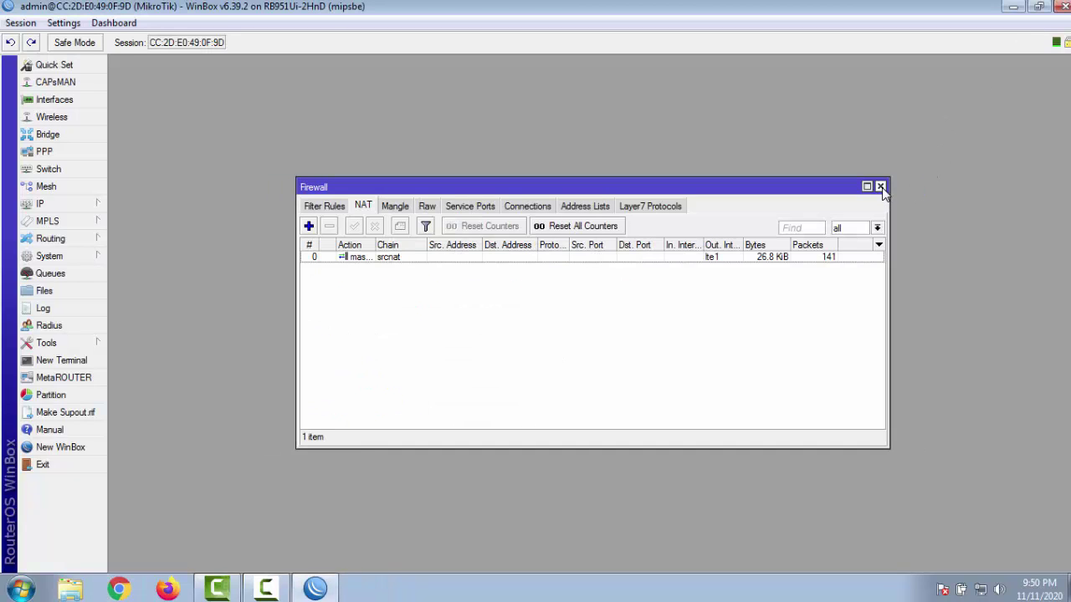
{"action": "left_click", "coordinate": [880, 187]}
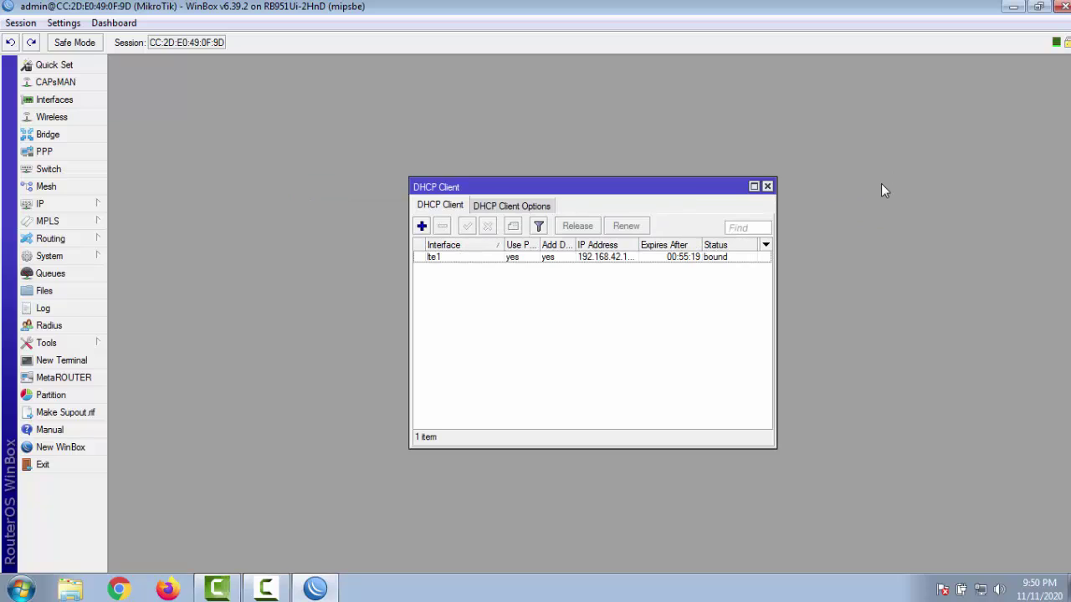
{"action": "left_click", "coordinate": [767, 185]}
{"action": "left_click", "coordinate": [762, 197]}
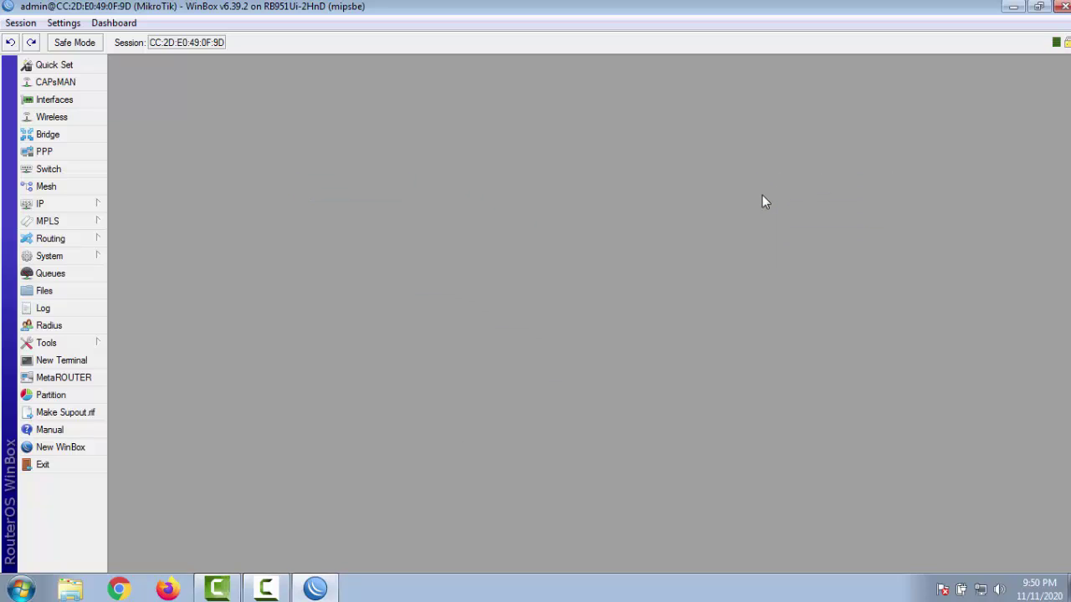
Step: Open the TOPOLOGI JARINGAN image from the Documents library in Explorer
{"action": "left_click", "coordinate": [70, 591]}
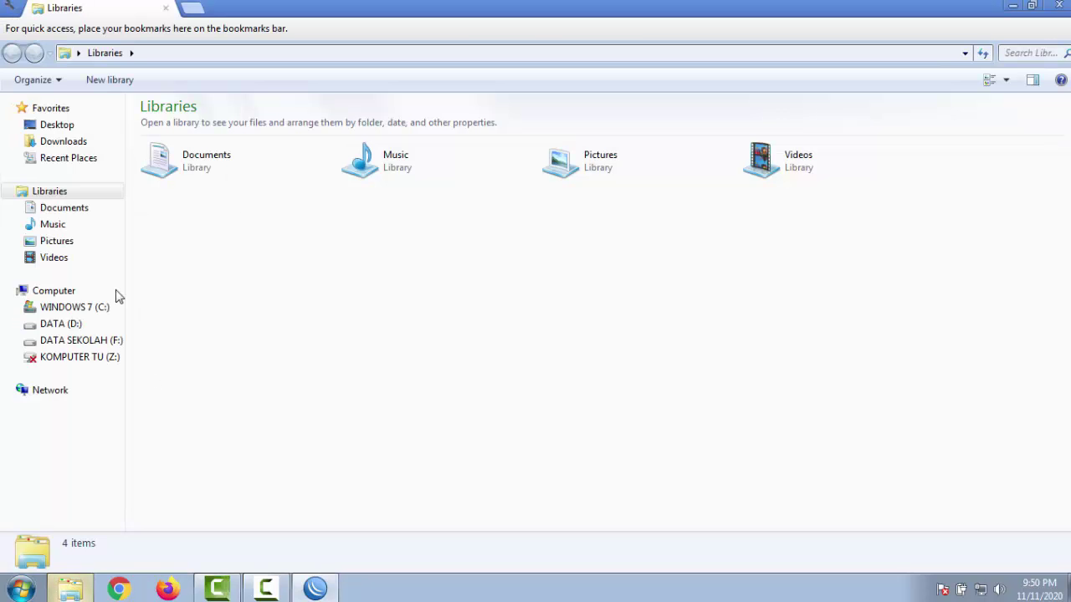
{"action": "left_click", "coordinate": [60, 209]}
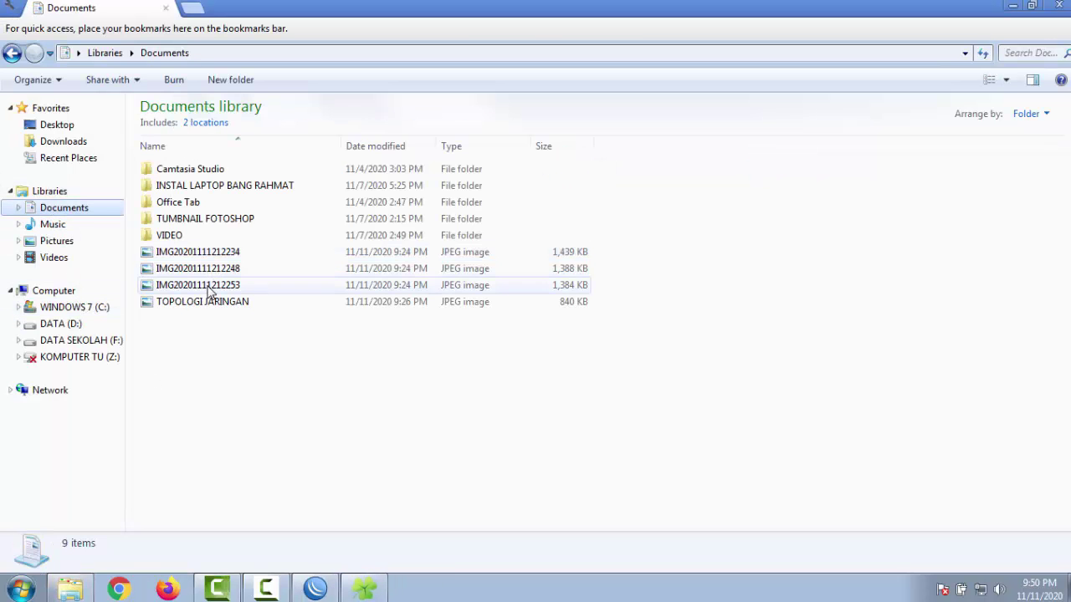
{"action": "double_click", "coordinate": [210, 301]}
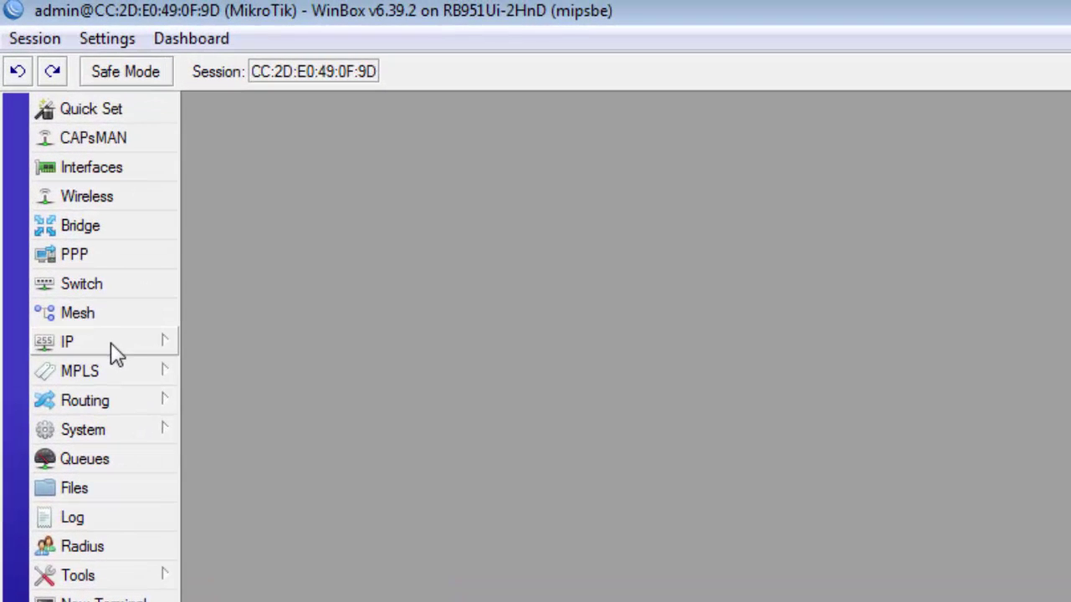
Step: Add address 192.168.200.1/24 on interface wlan1 in IP > Addresses
{"action": "left_click", "coordinate": [115, 352]}
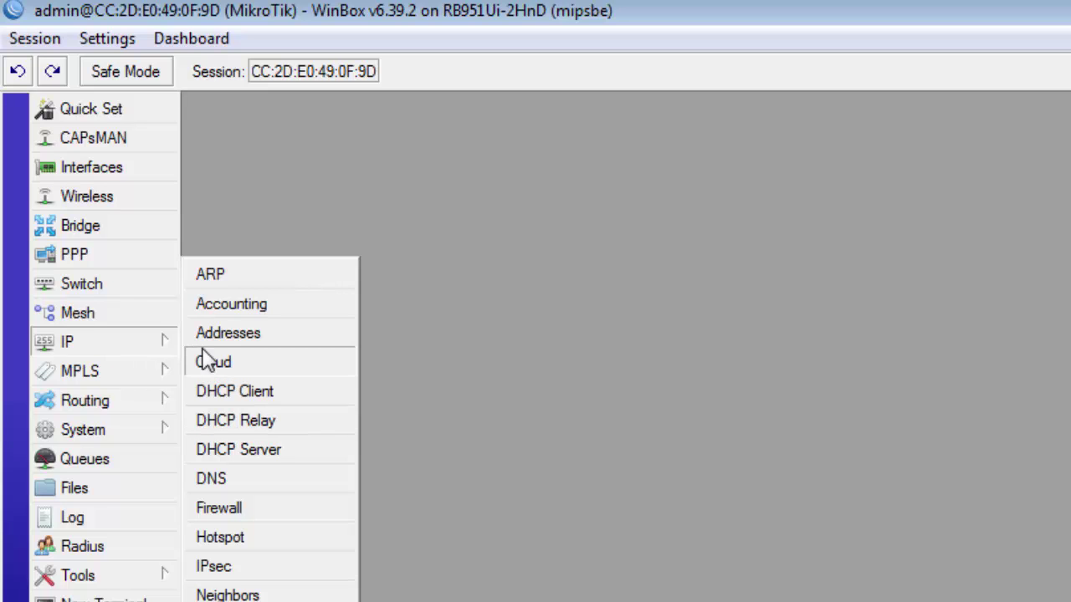
{"action": "left_click", "coordinate": [286, 337]}
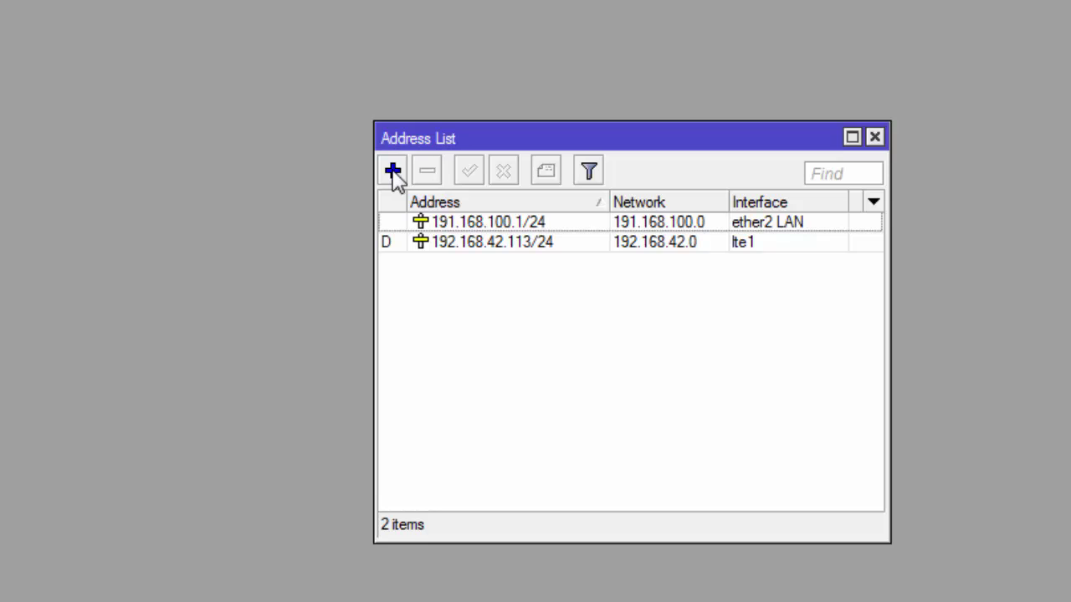
{"action": "left_click", "coordinate": [394, 174]}
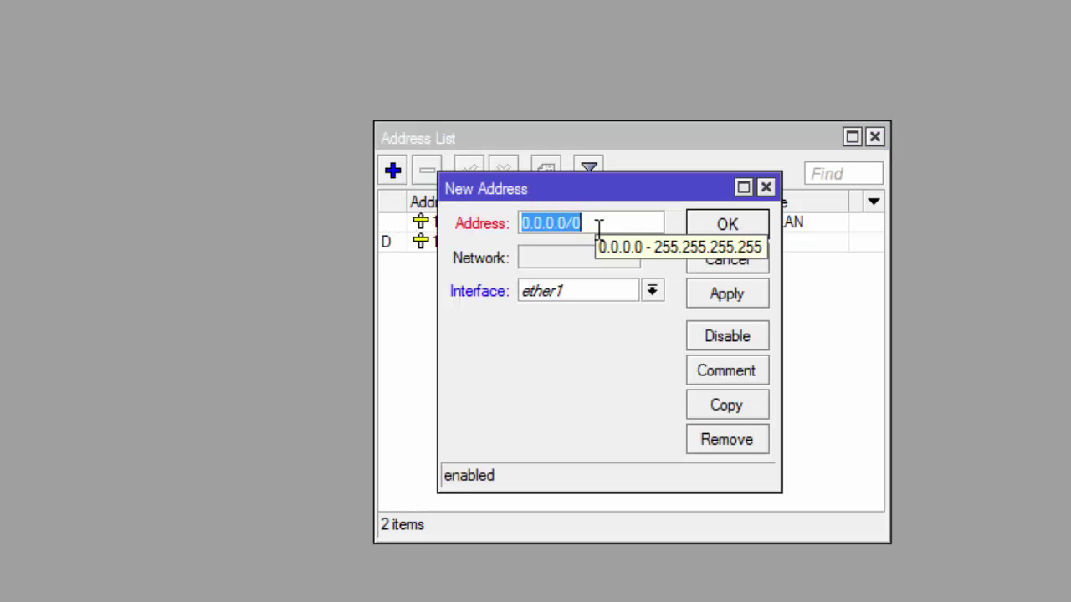
{"action": "type", "text": "19"}
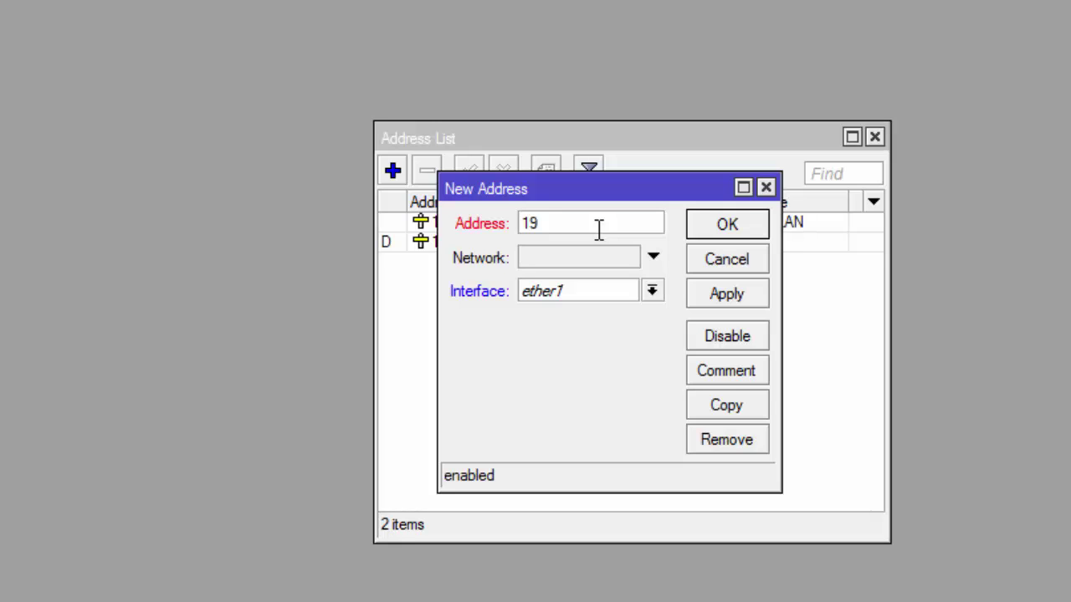
{"action": "type", "text": "2.168.200"}
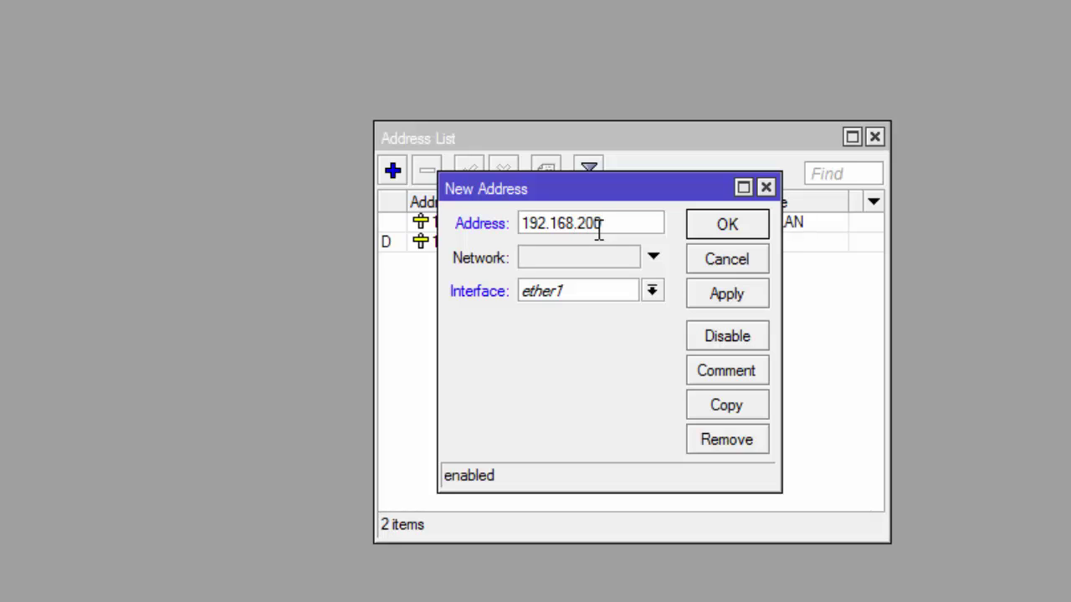
{"action": "type", "text": ".1/24"}
{"action": "left_click", "coordinate": [651, 292]}
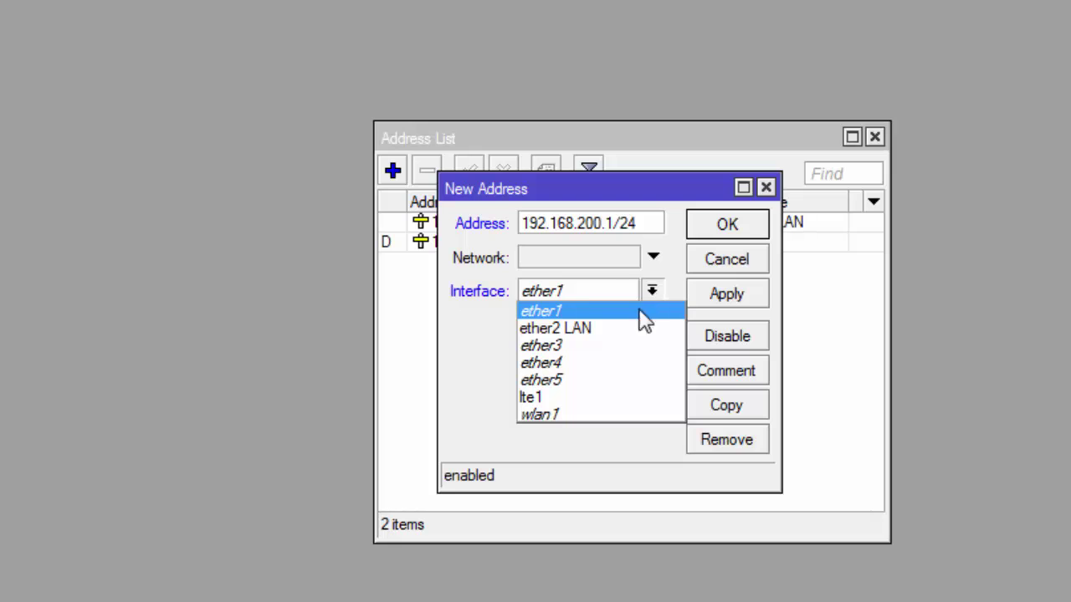
{"action": "left_click", "coordinate": [627, 415]}
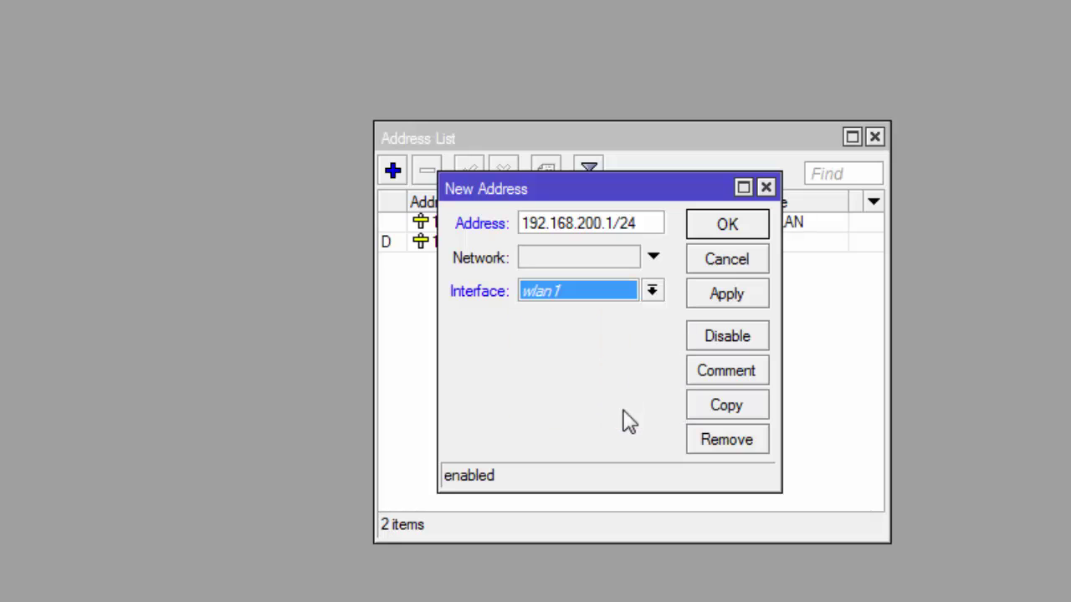
{"action": "left_click", "coordinate": [755, 298]}
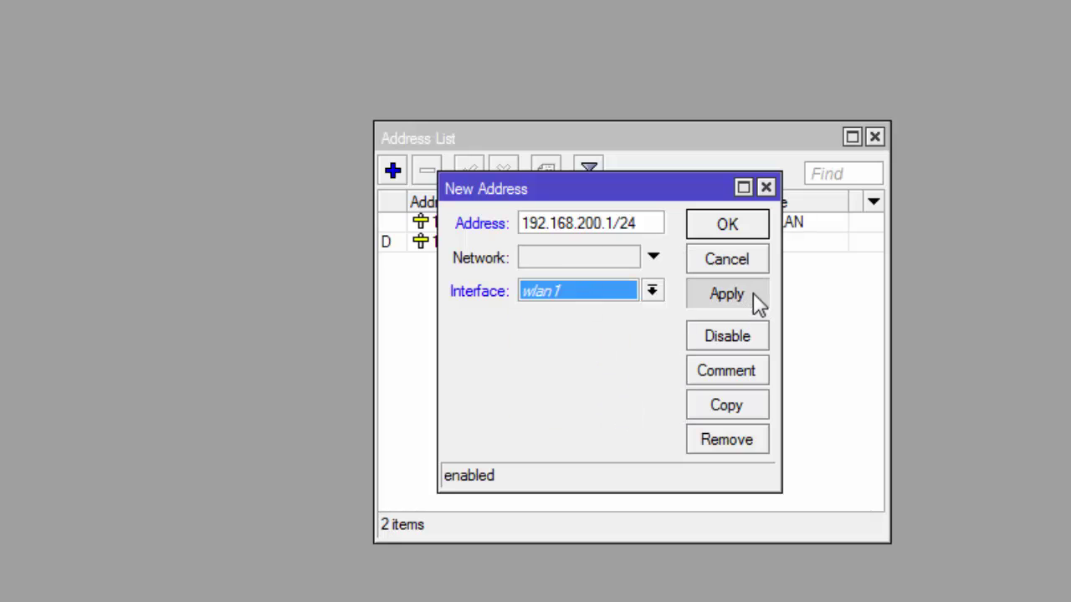
{"action": "left_click", "coordinate": [749, 225]}
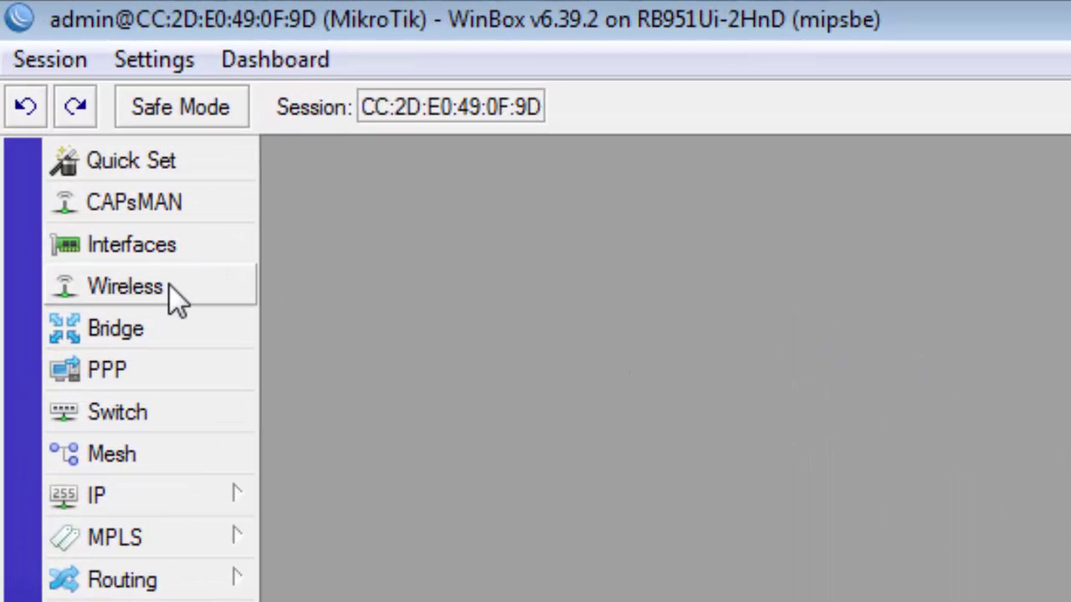
Step: Enable the disabled wlan1 interface in the Wireless list
{"action": "left_click", "coordinate": [167, 287]}
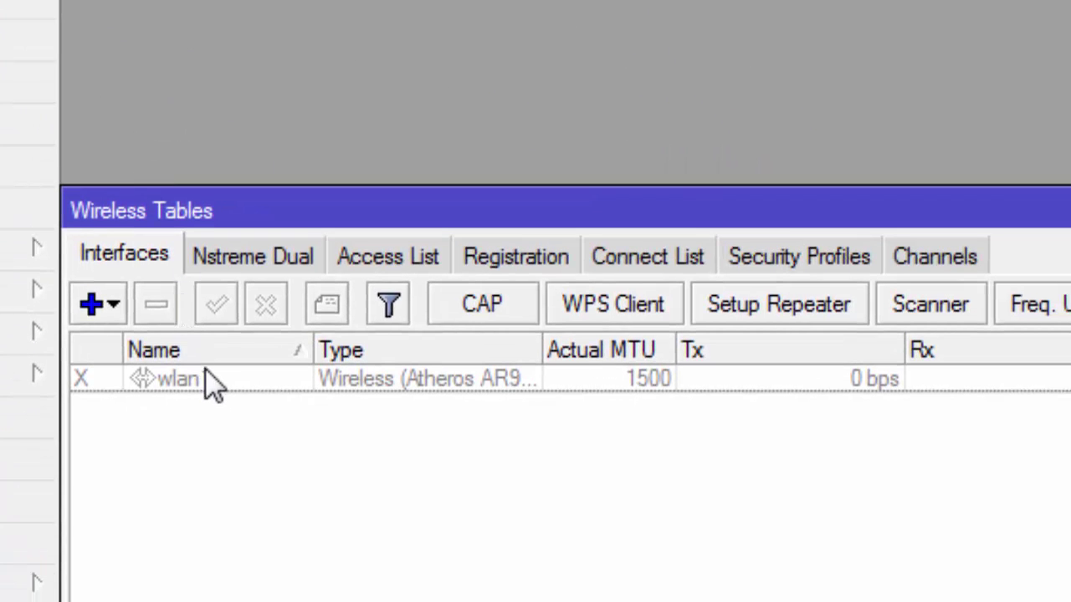
{"action": "left_click", "coordinate": [207, 377]}
{"action": "left_click", "coordinate": [216, 303]}
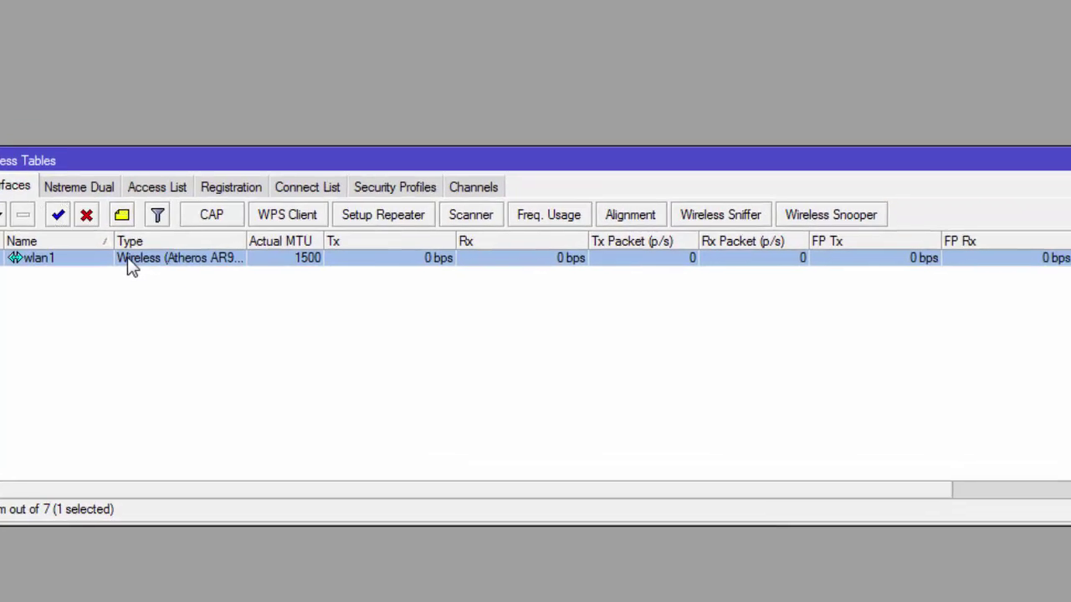
Step: Set wlan1 to ap bridge mode on the 2GHz-B/G/N band
{"action": "double_click", "coordinate": [195, 224]}
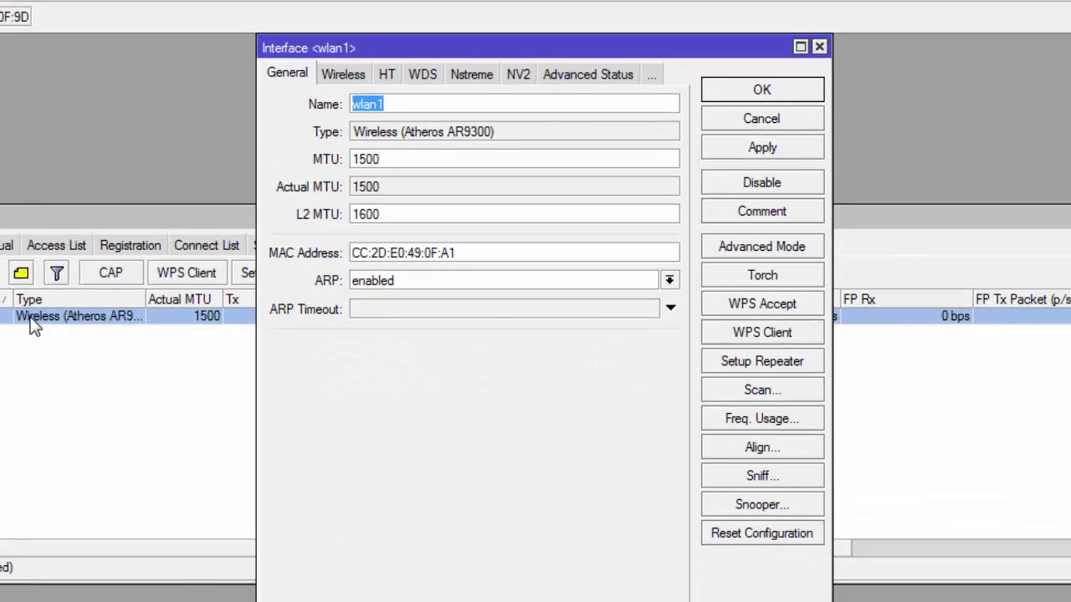
{"action": "left_click", "coordinate": [357, 73]}
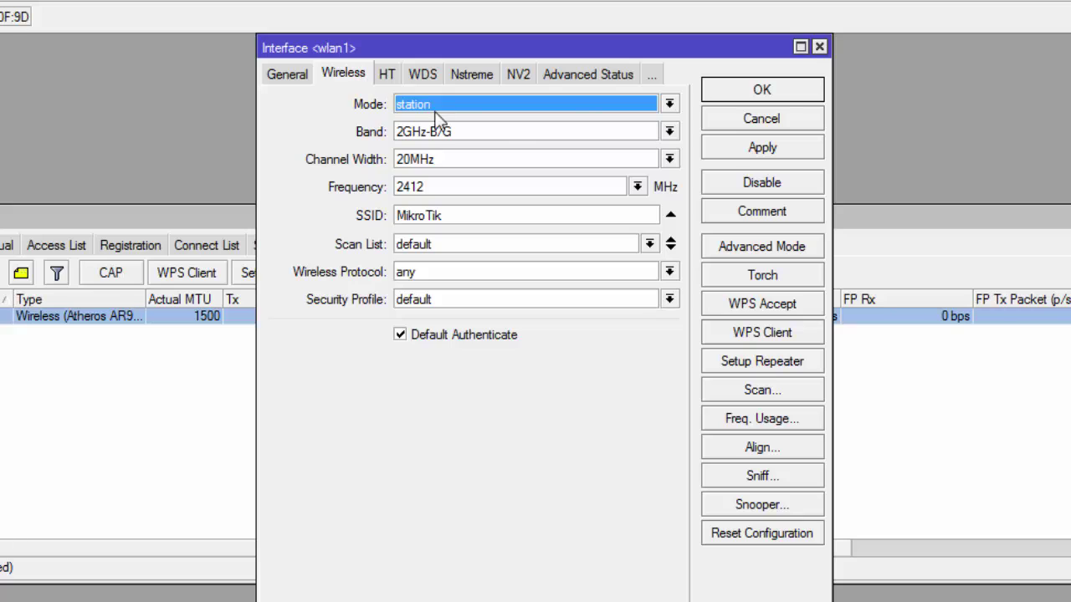
{"action": "left_click", "coordinate": [586, 115]}
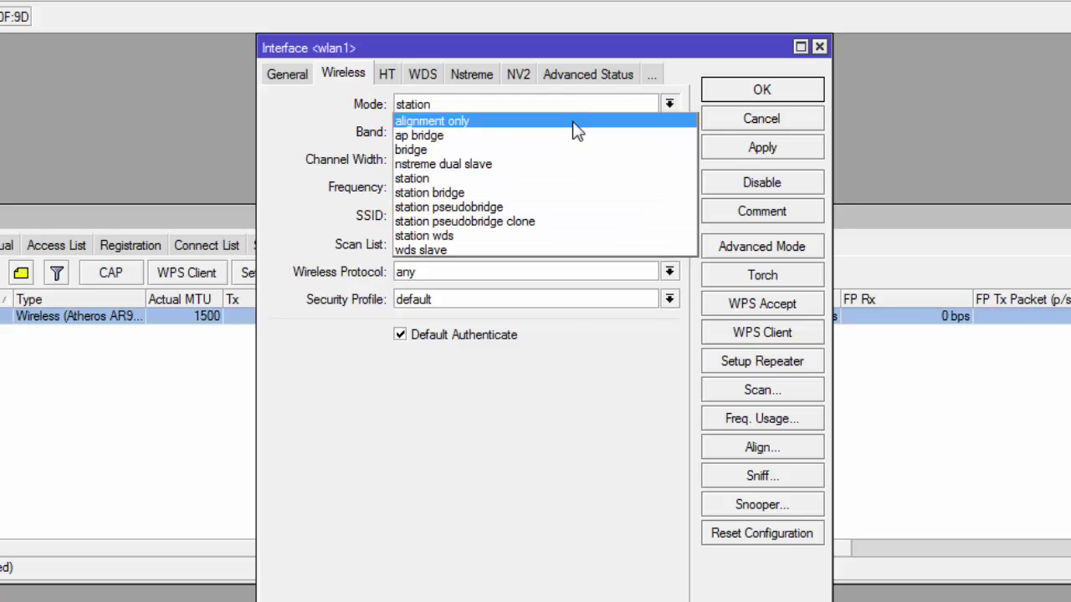
{"action": "left_click", "coordinate": [573, 135]}
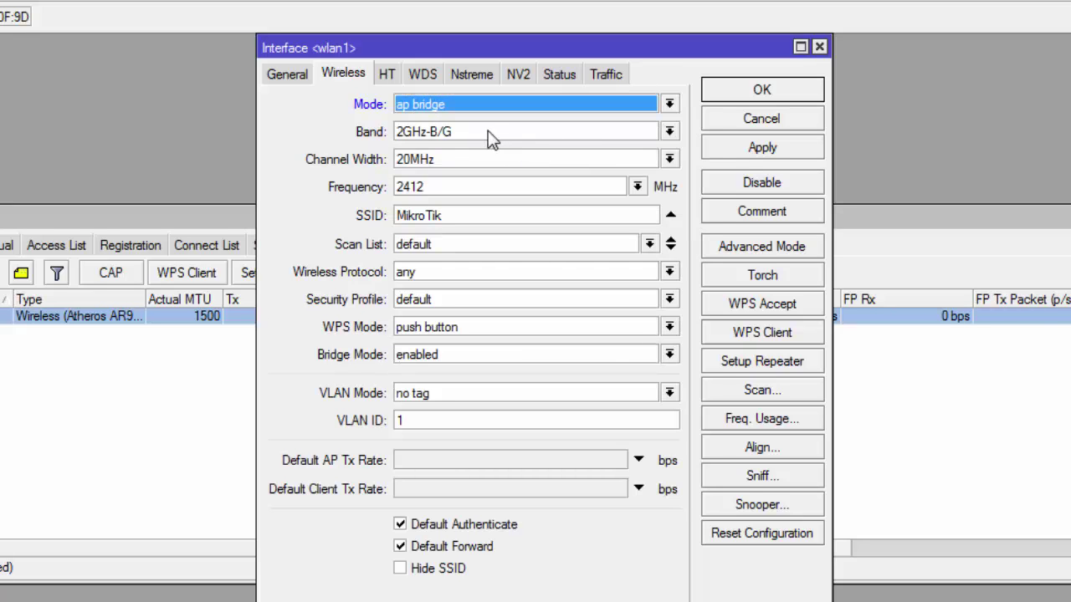
{"action": "left_click", "coordinate": [665, 132]}
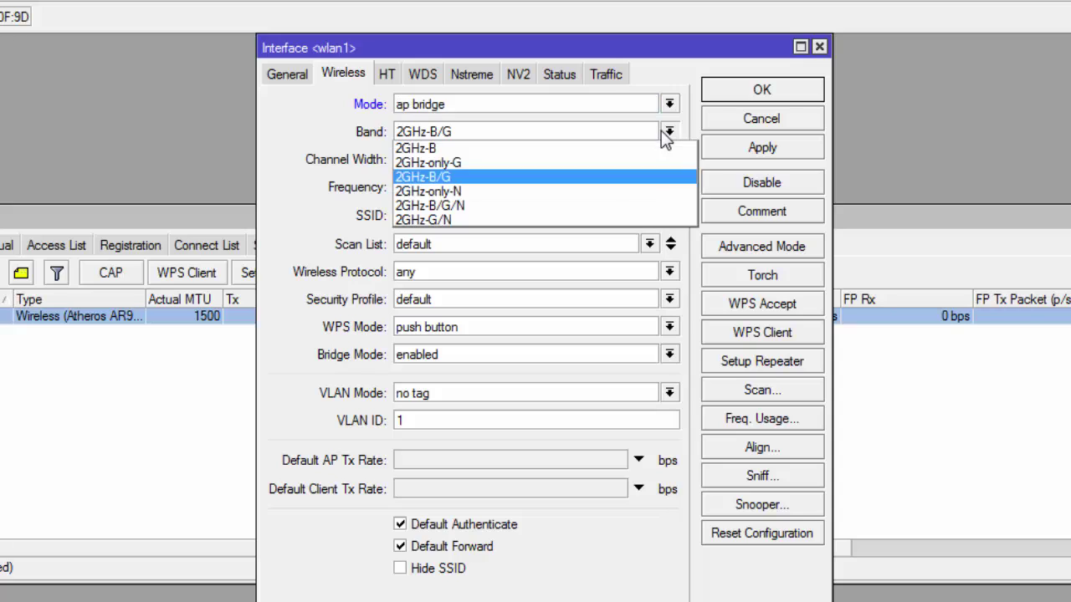
{"action": "left_click", "coordinate": [644, 206]}
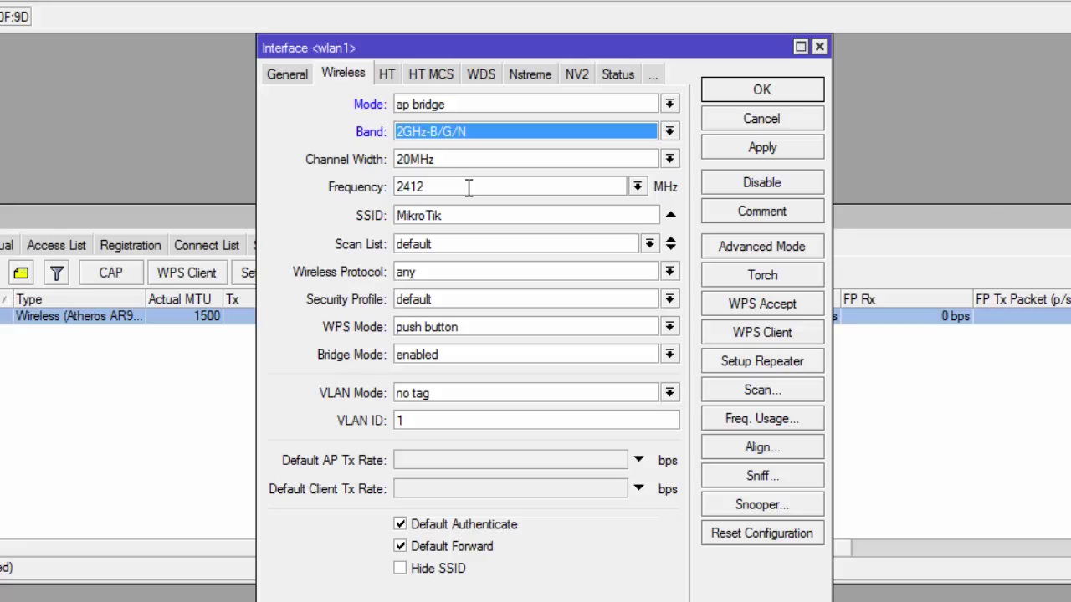
Step: Replace the MikroTik SSID with HOTSPOT and apply wlan1's settings
{"action": "left_click", "coordinate": [465, 215]}
{"action": "left_click_drag", "start_coordinate": [450, 216], "coordinate": [379, 203]}
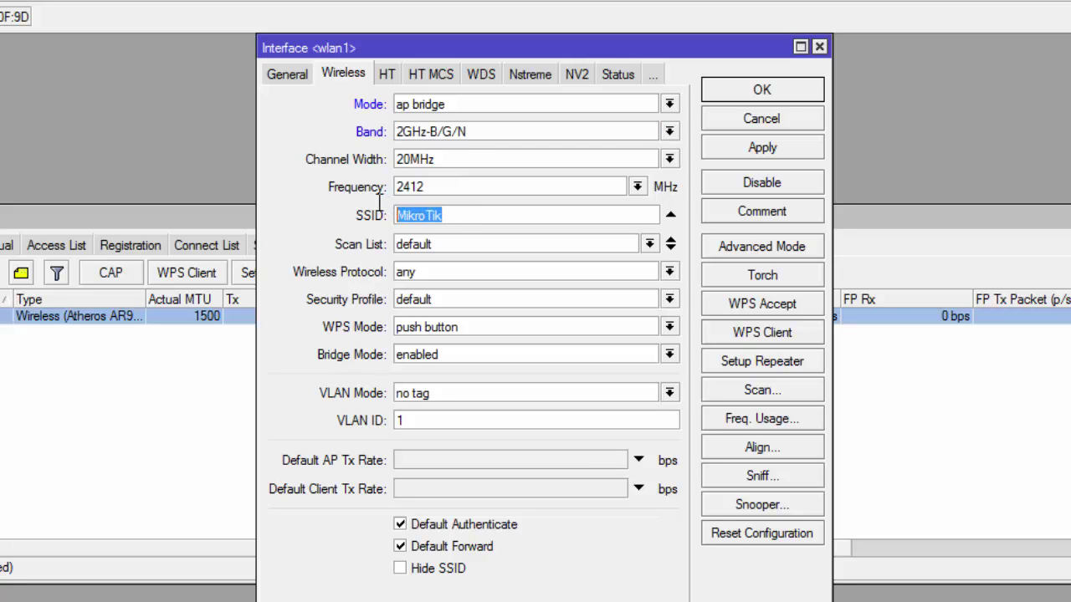
{"action": "key", "text": "Delete"}
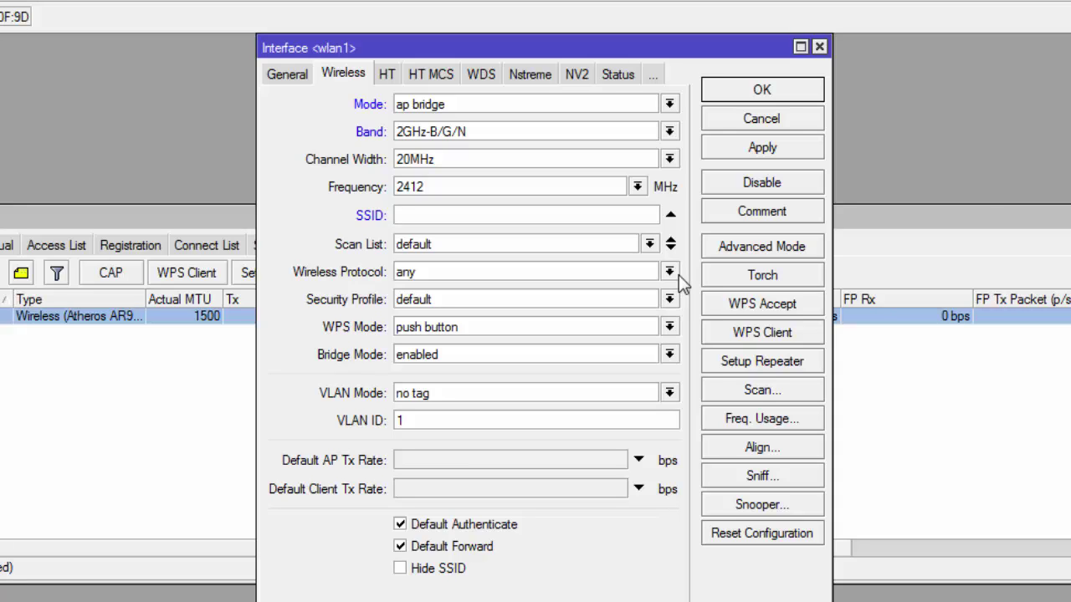
{"action": "type", "text": "HOTSPOT"}
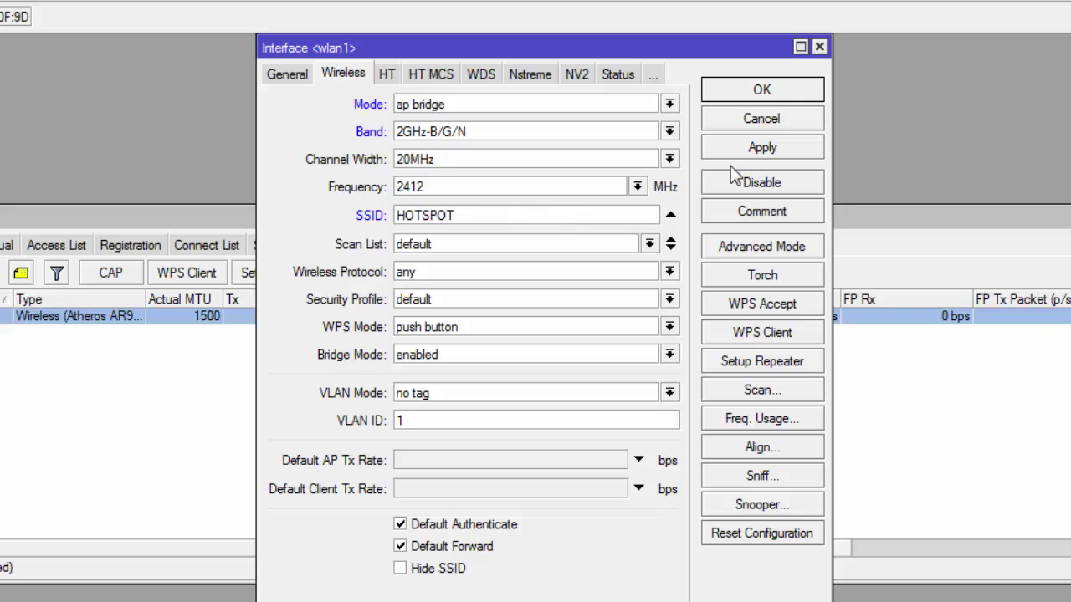
{"action": "left_click", "coordinate": [790, 153]}
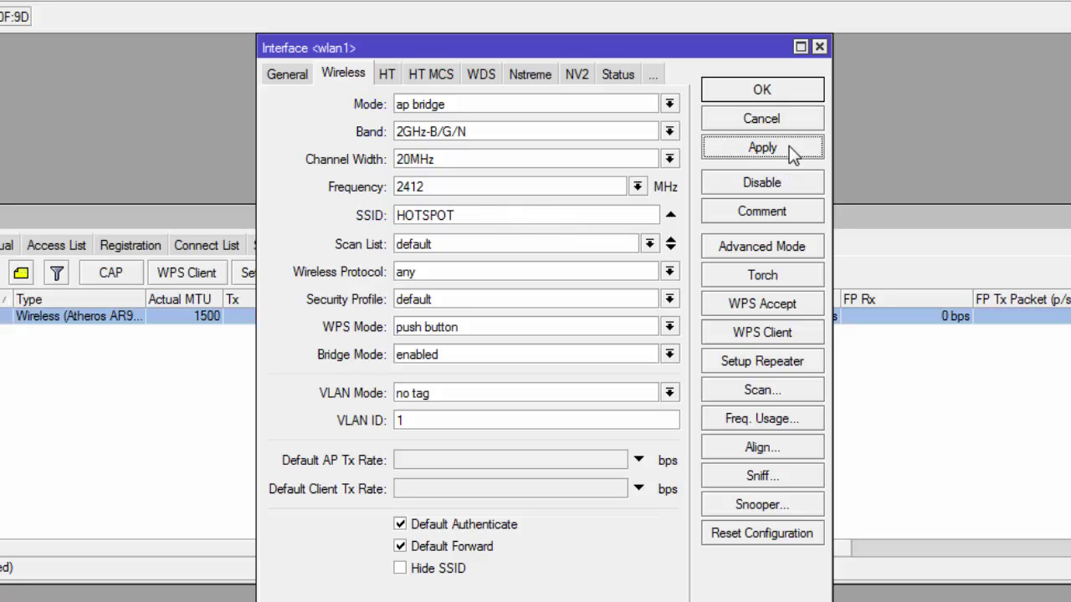
{"action": "left_click", "coordinate": [791, 92]}
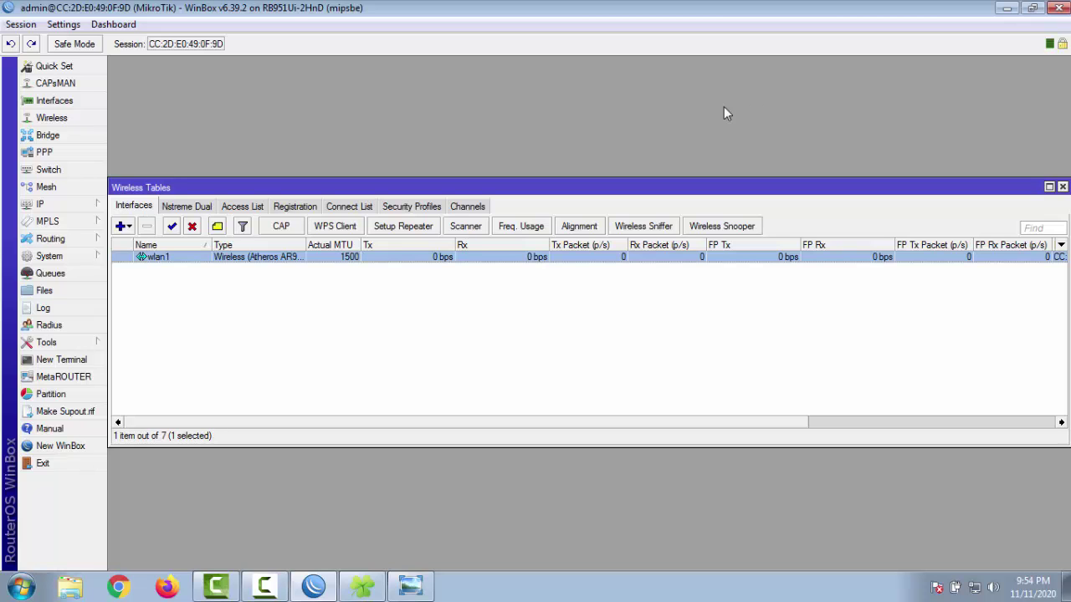
Step: Start Hotspot Setup on wlan1 and accept 192.168.200.1/24 with masquerading
{"action": "left_click", "coordinate": [99, 209]}
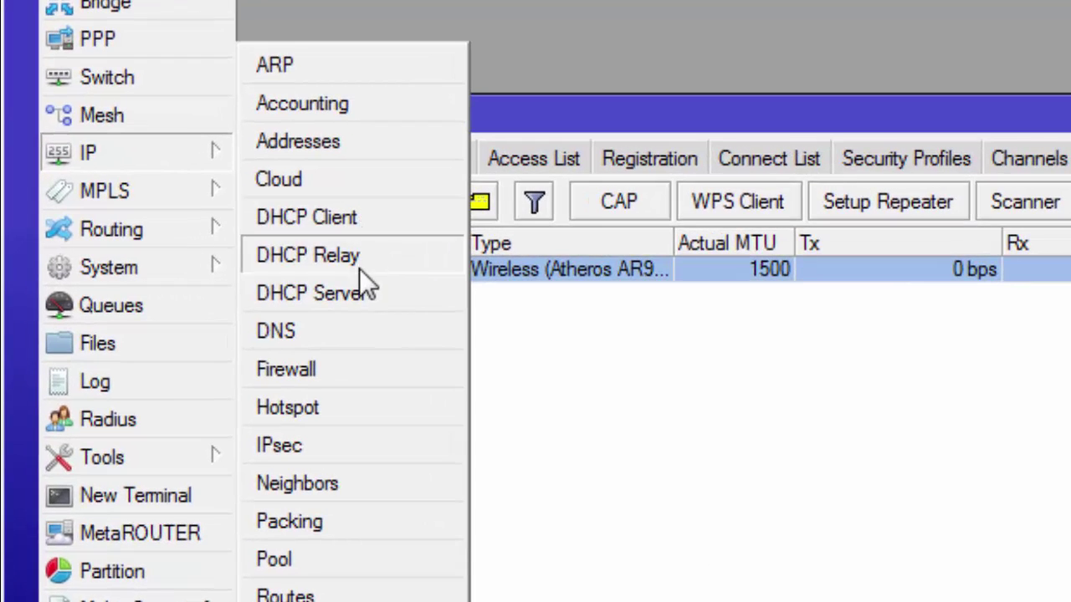
{"action": "left_click", "coordinate": [380, 407]}
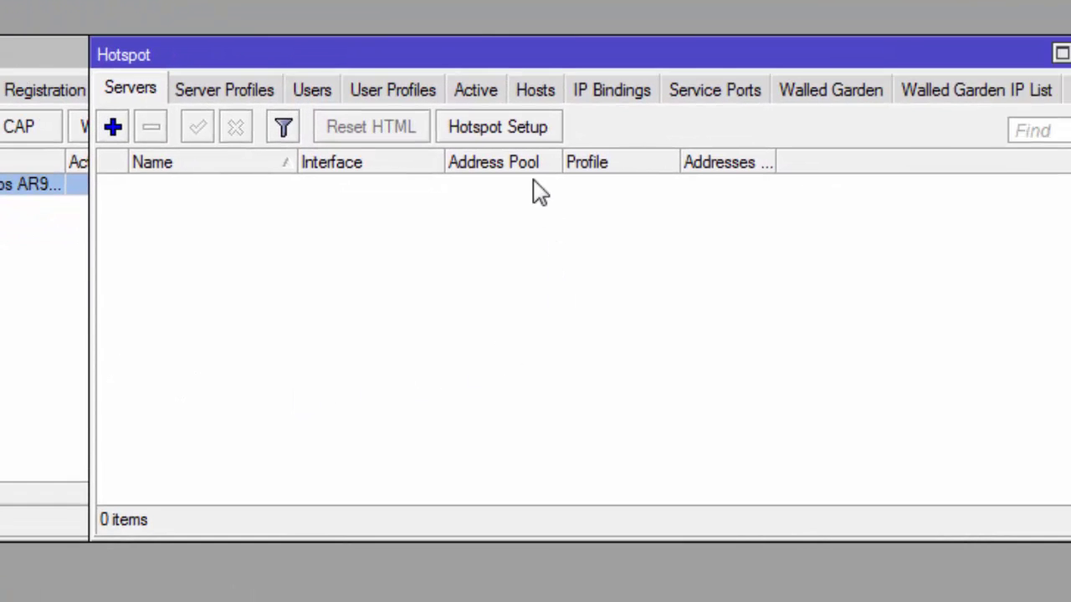
{"action": "left_click", "coordinate": [540, 135]}
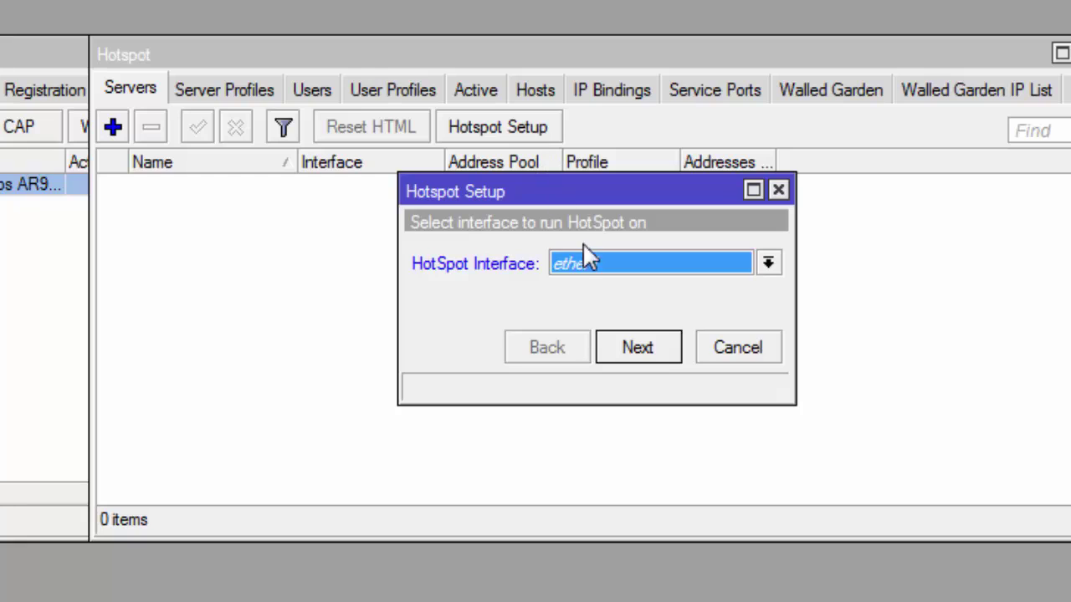
{"action": "left_click", "coordinate": [721, 271]}
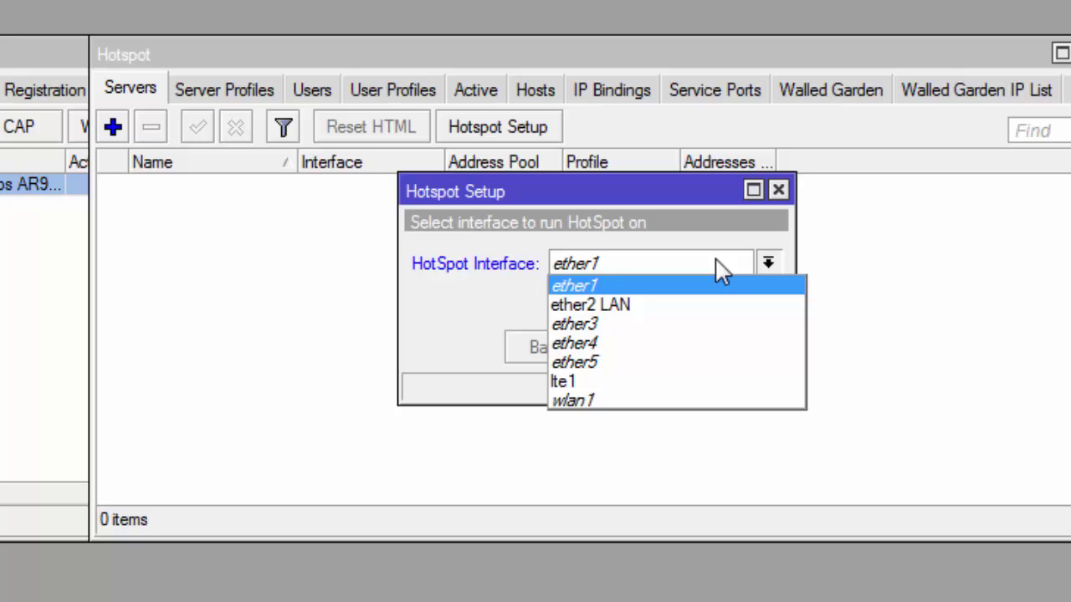
{"action": "left_click", "coordinate": [715, 406]}
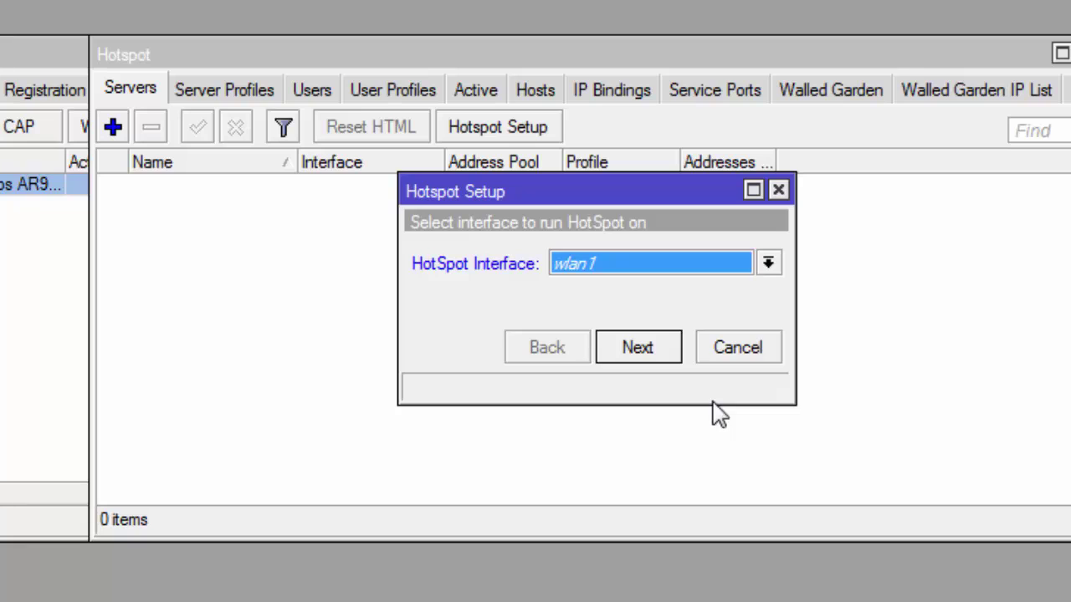
{"action": "left_click", "coordinate": [661, 351]}
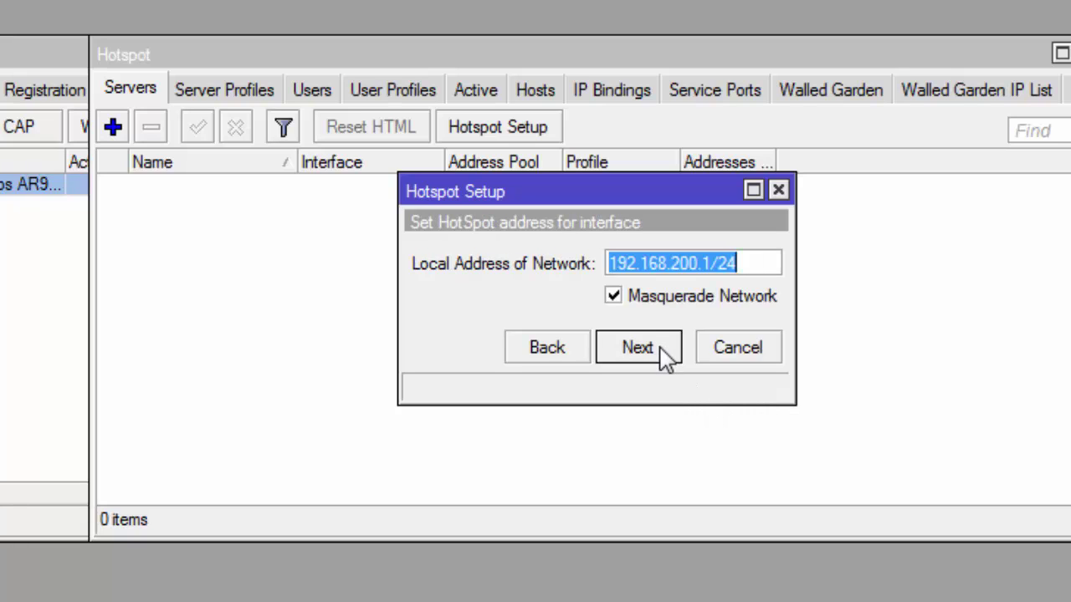
{"action": "left_click", "coordinate": [638, 348]}
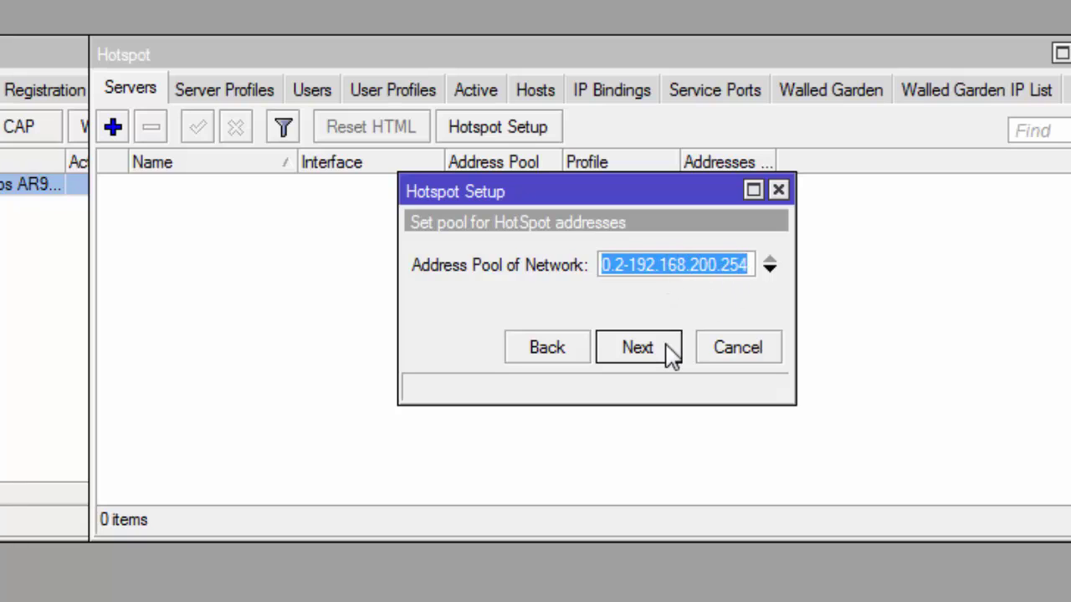
Step: Accept the suggested address pool, no SSL certificate, no SMTP, and DNS 8.8.8.8/8.8.4.4
{"action": "left_click", "coordinate": [637, 347]}
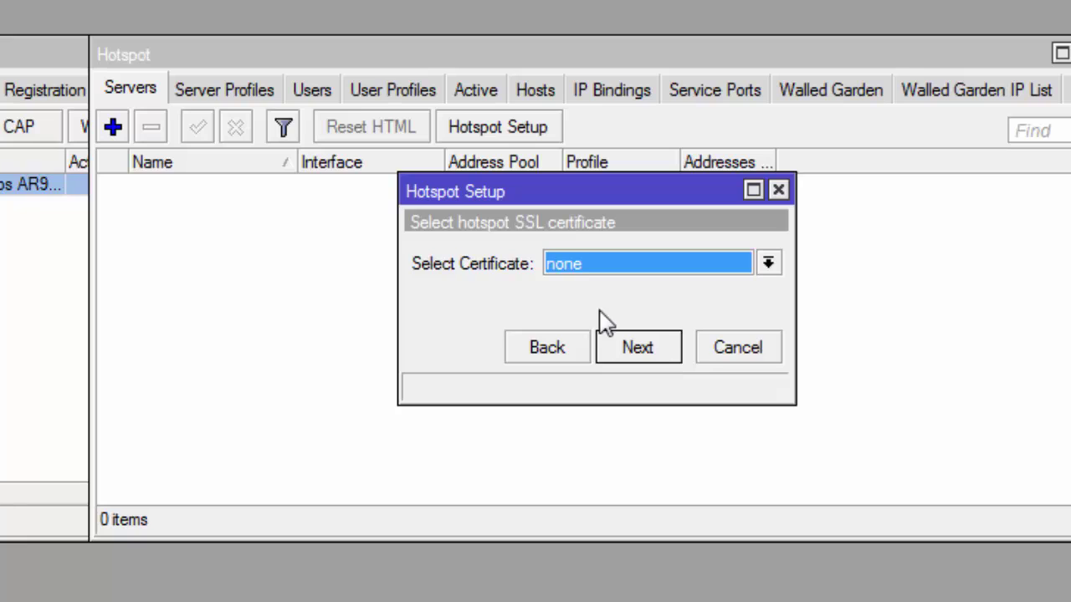
{"action": "left_click", "coordinate": [674, 356]}
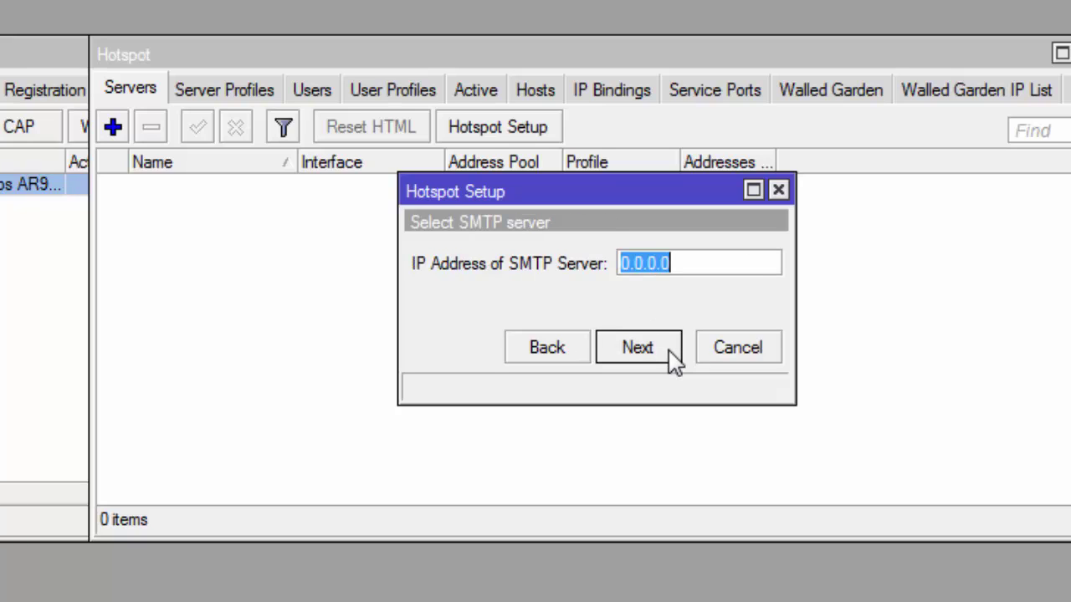
{"action": "left_click", "coordinate": [662, 359]}
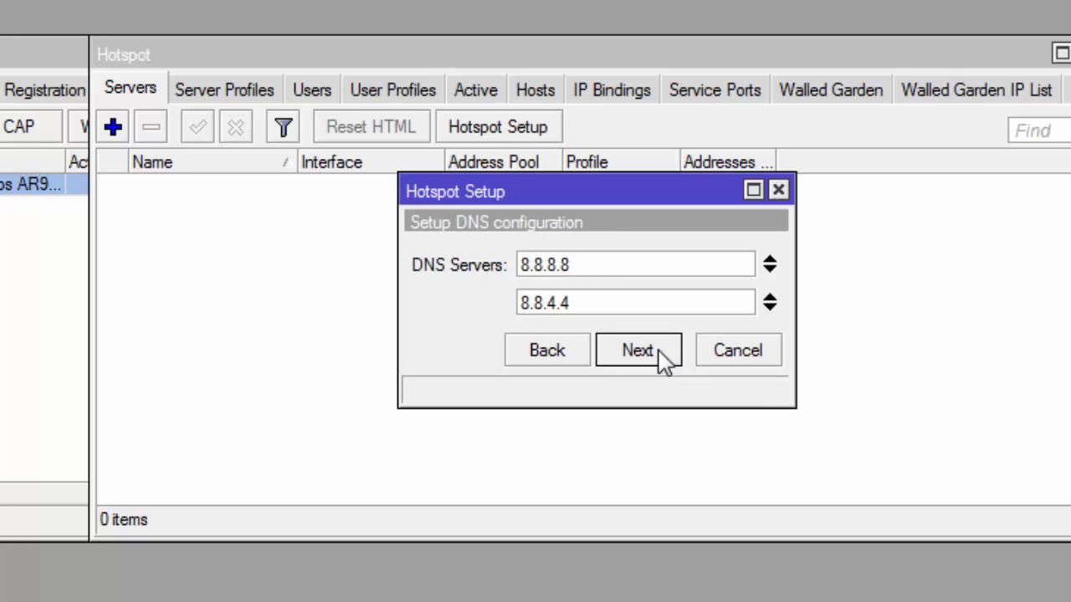
{"action": "left_click", "coordinate": [663, 358]}
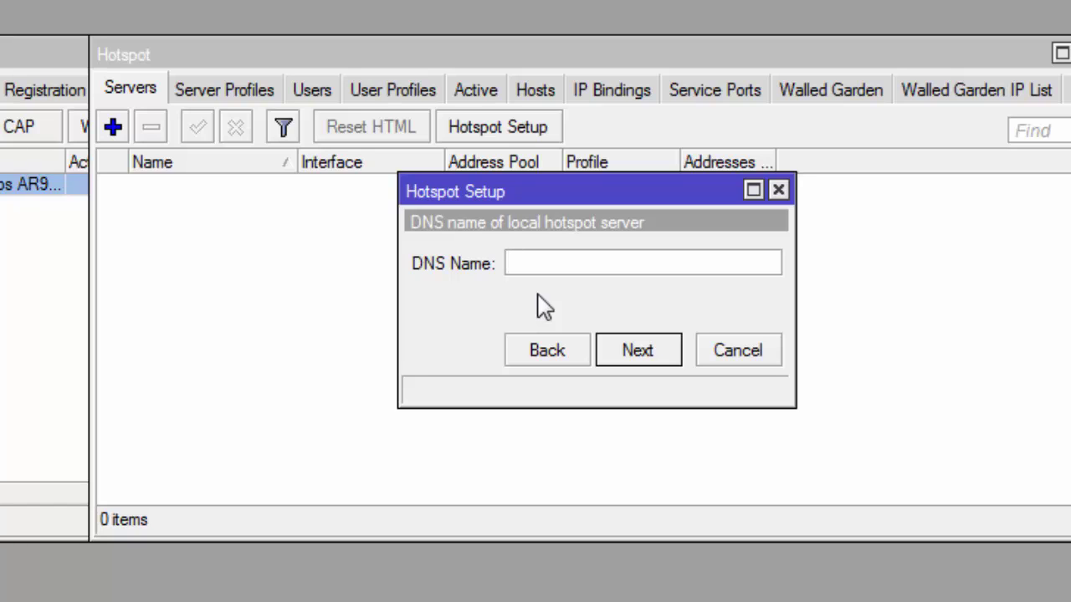
Step: Set DNS name hotspot.id, give the local hotspot user a password, and finish setup
{"action": "type", "text": "hotspot.id"}
{"action": "left_click", "coordinate": [674, 368]}
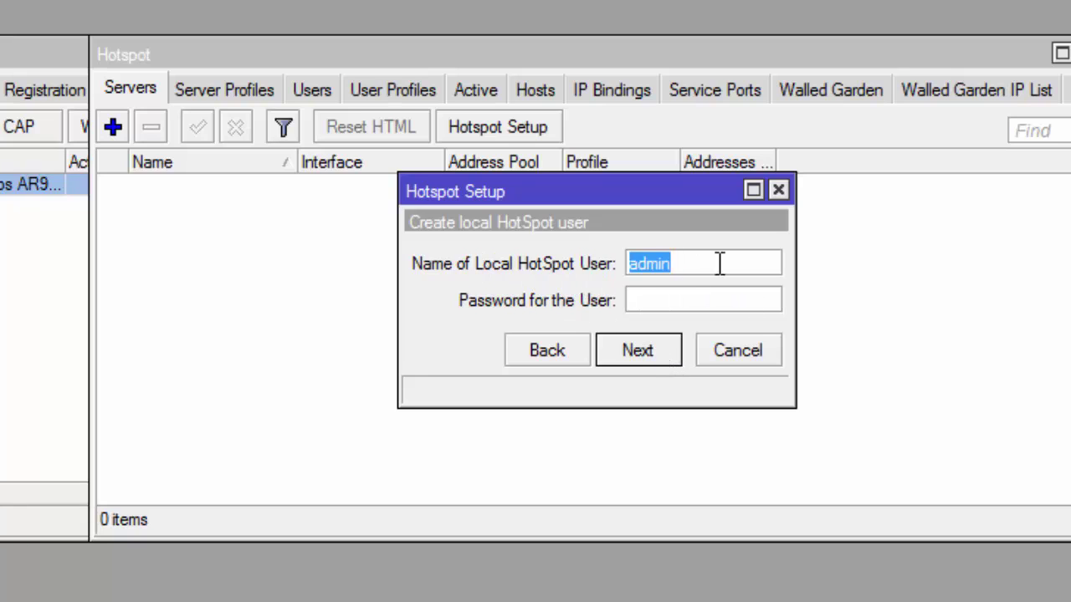
{"action": "left_click", "coordinate": [636, 301]}
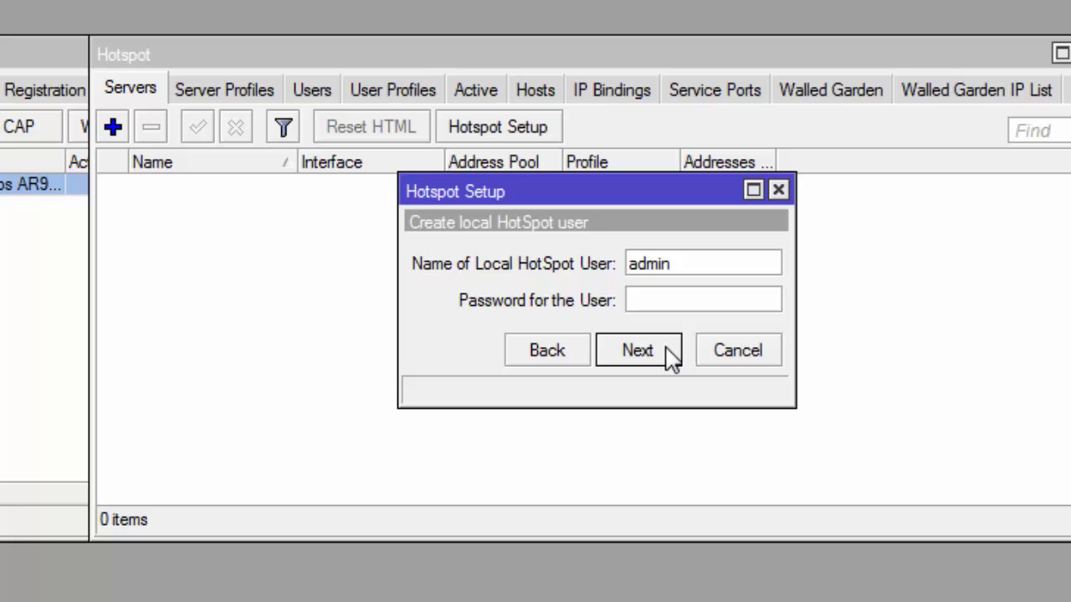
{"action": "left_click", "coordinate": [638, 350]}
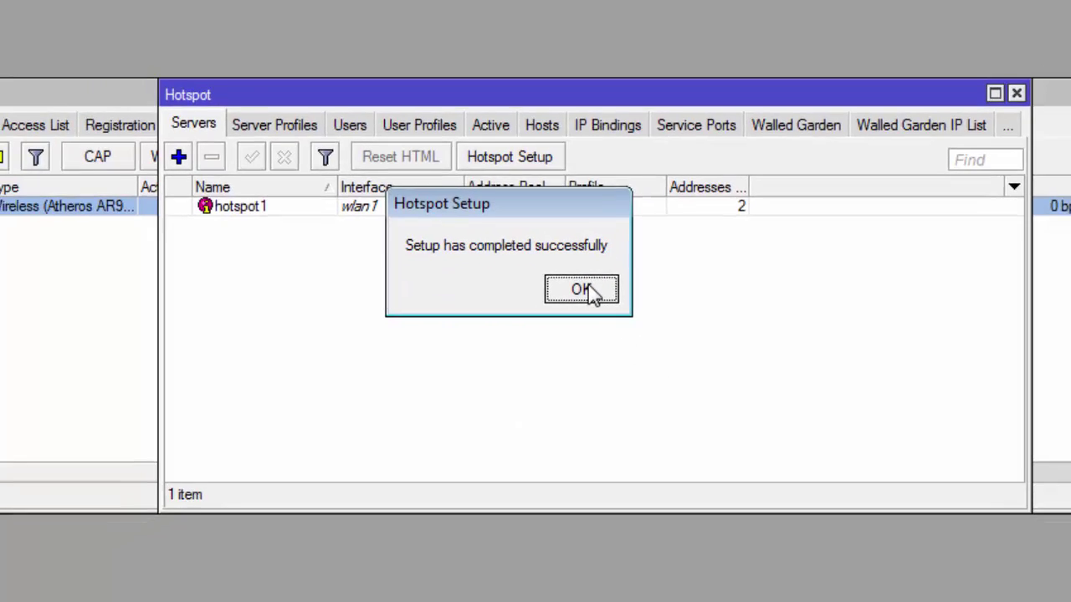
{"action": "left_click", "coordinate": [588, 285]}
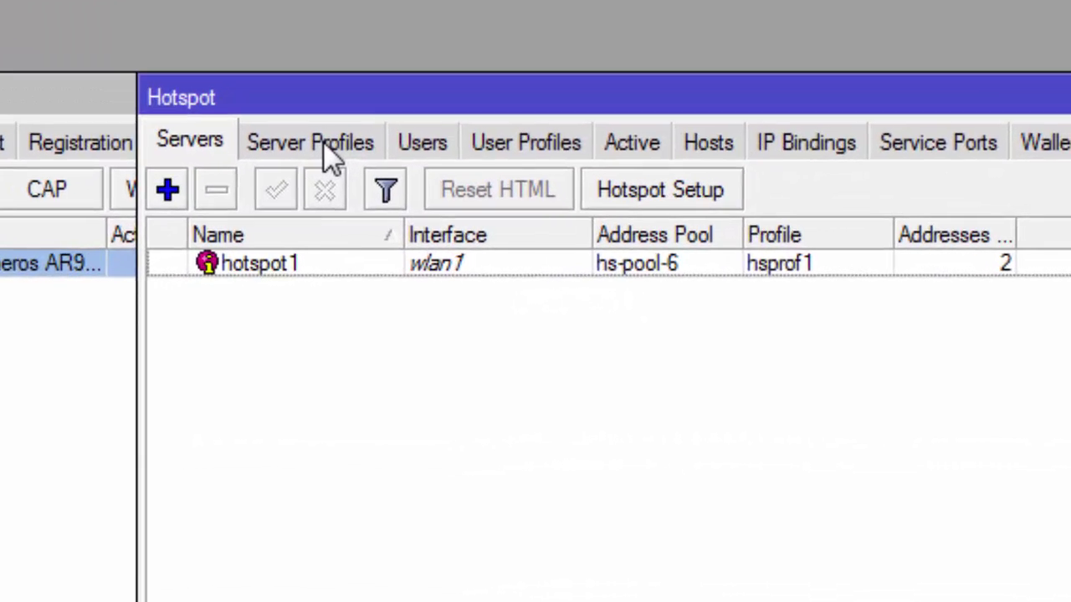
Step: On hsprof1's Login tab, uncheck Cookie and enable MAC, HTTP PAP and HTTPS
{"action": "left_click", "coordinate": [324, 152]}
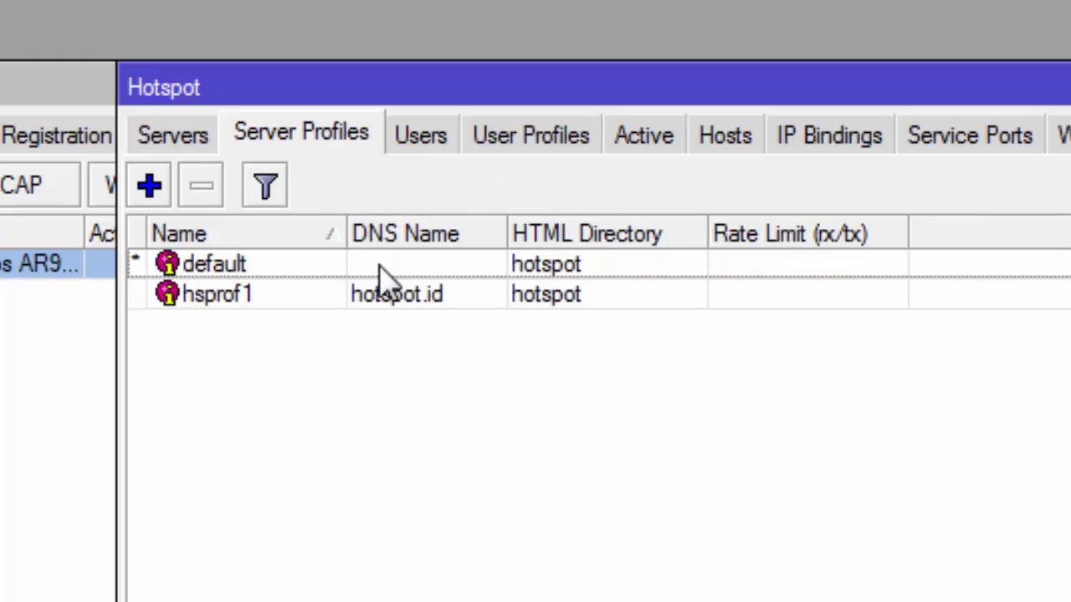
{"action": "left_click", "coordinate": [471, 297]}
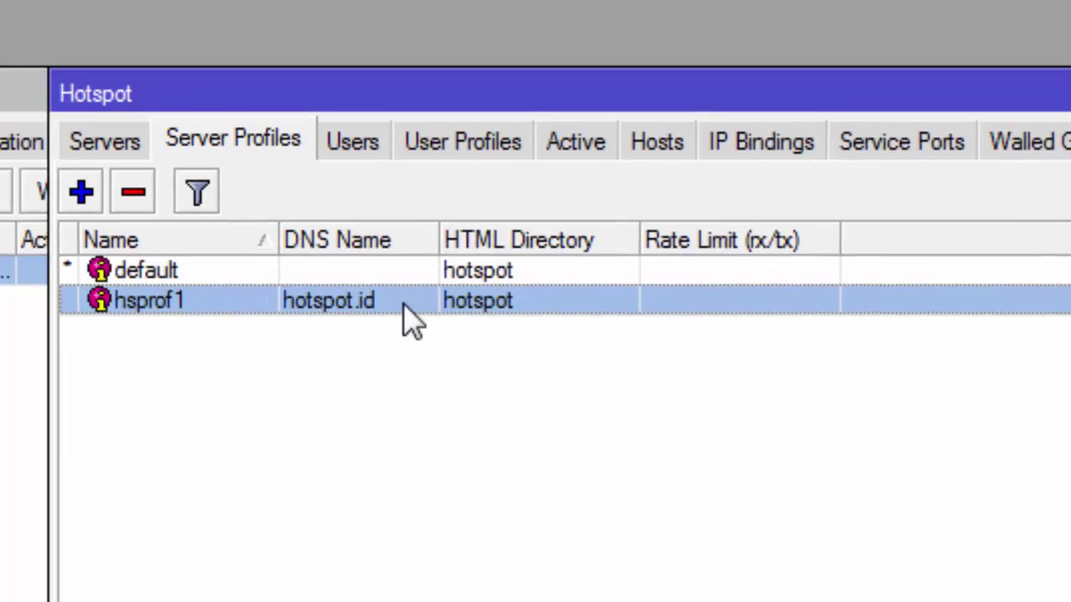
{"action": "double_click", "coordinate": [471, 297]}
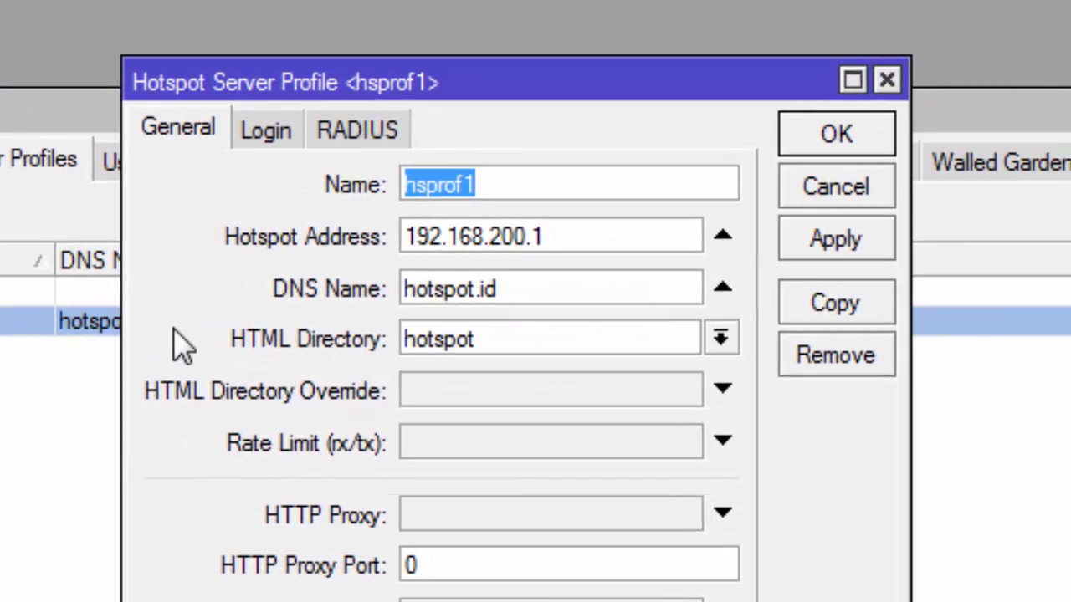
{"action": "left_click", "coordinate": [264, 134]}
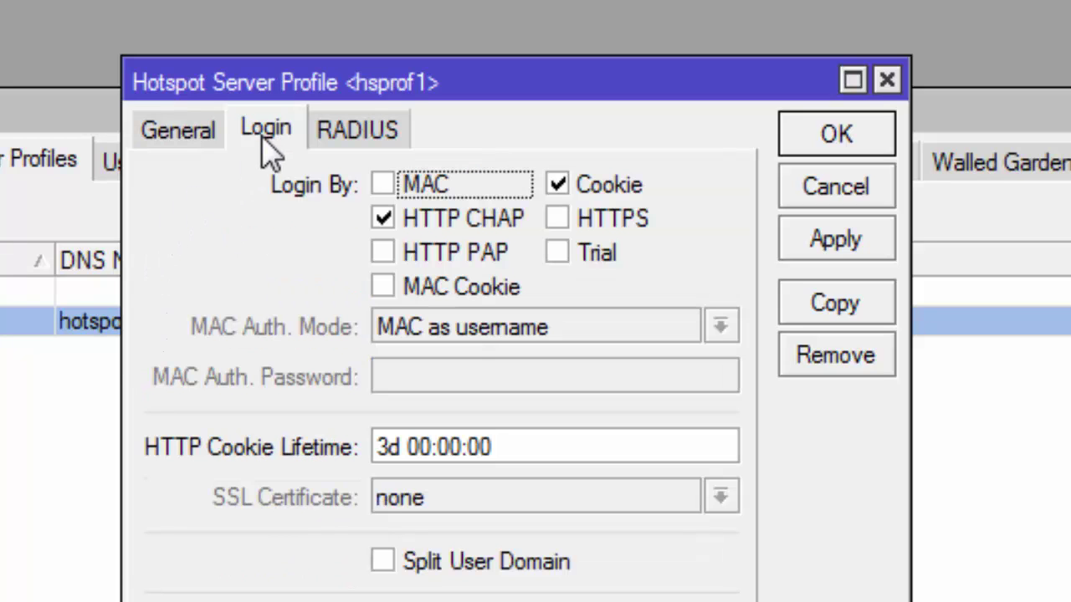
{"action": "left_click", "coordinate": [557, 186]}
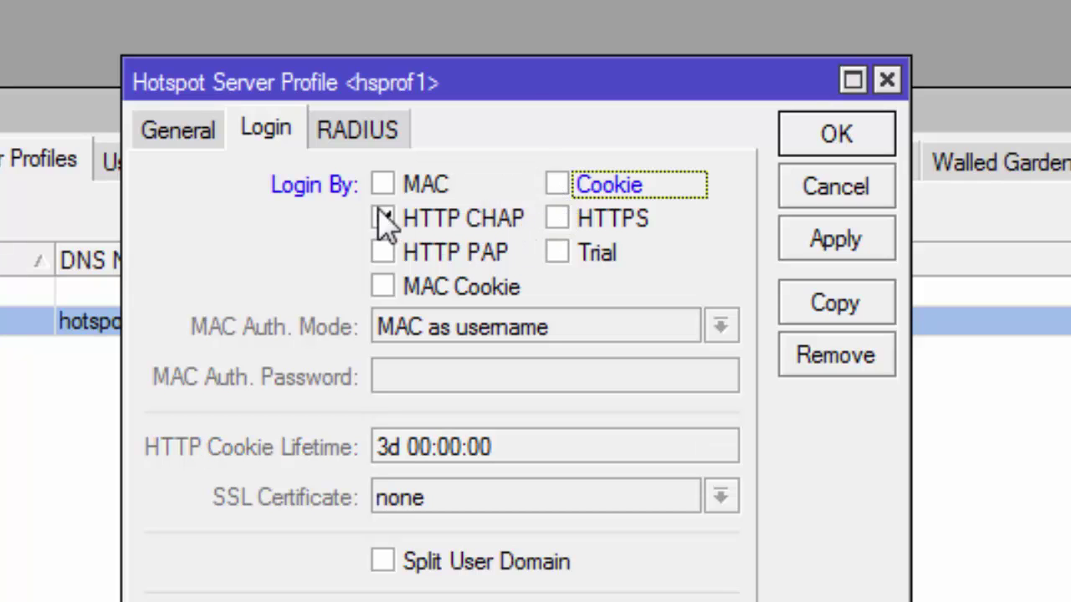
{"action": "left_click", "coordinate": [382, 185]}
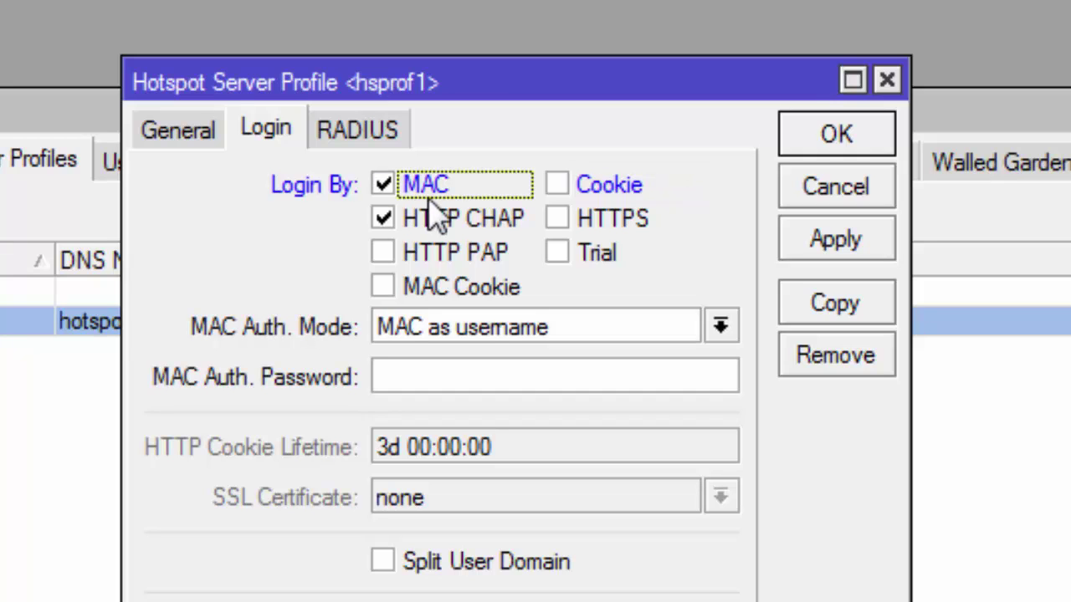
{"action": "left_click", "coordinate": [382, 253]}
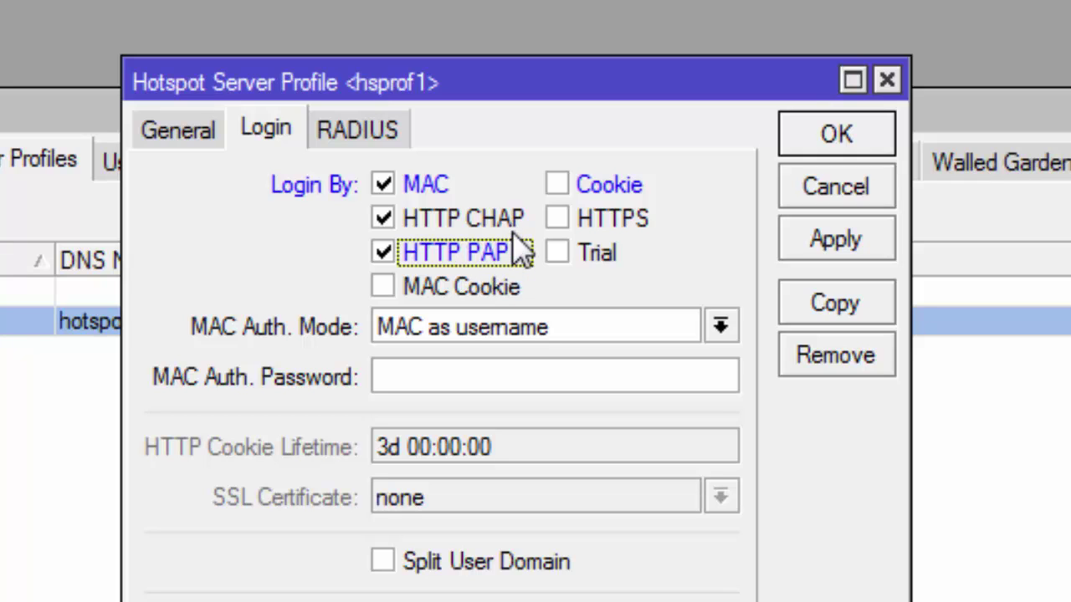
{"action": "left_click", "coordinate": [558, 219]}
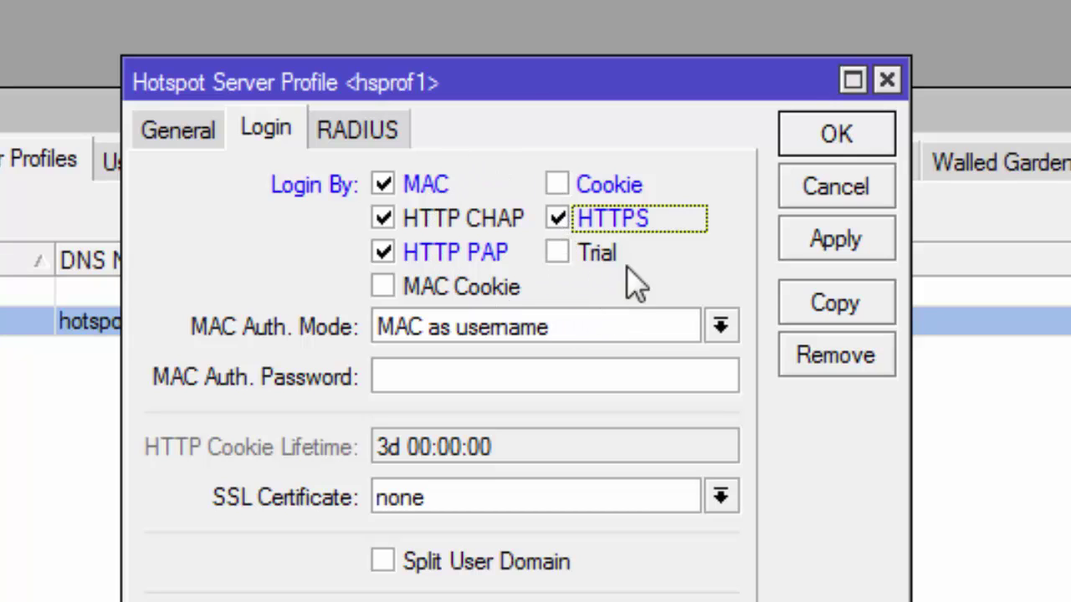
{"action": "left_click", "coordinate": [865, 242]}
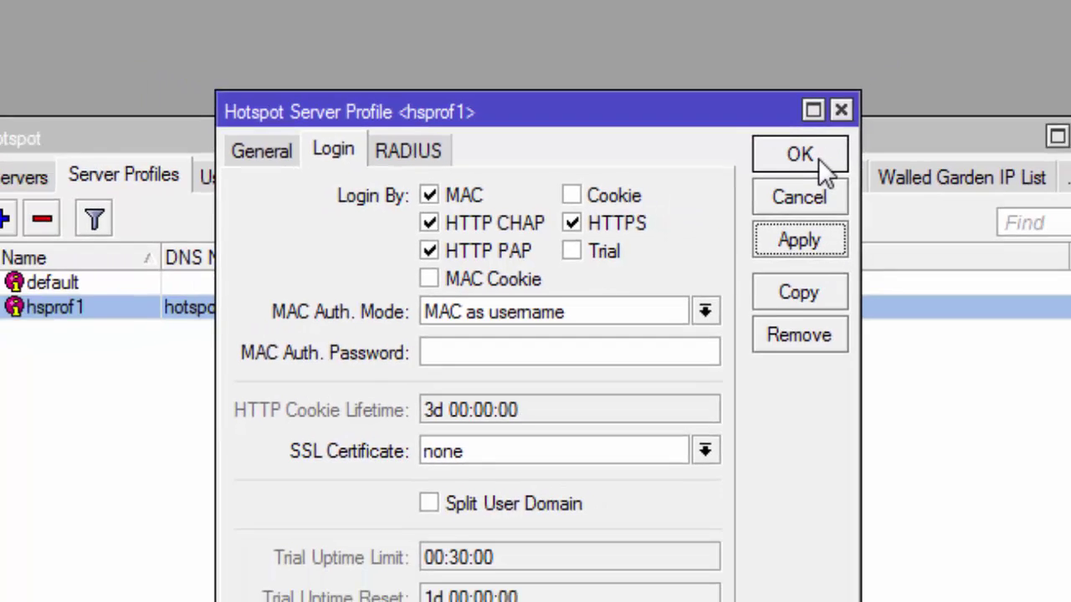
{"action": "left_click", "coordinate": [853, 133]}
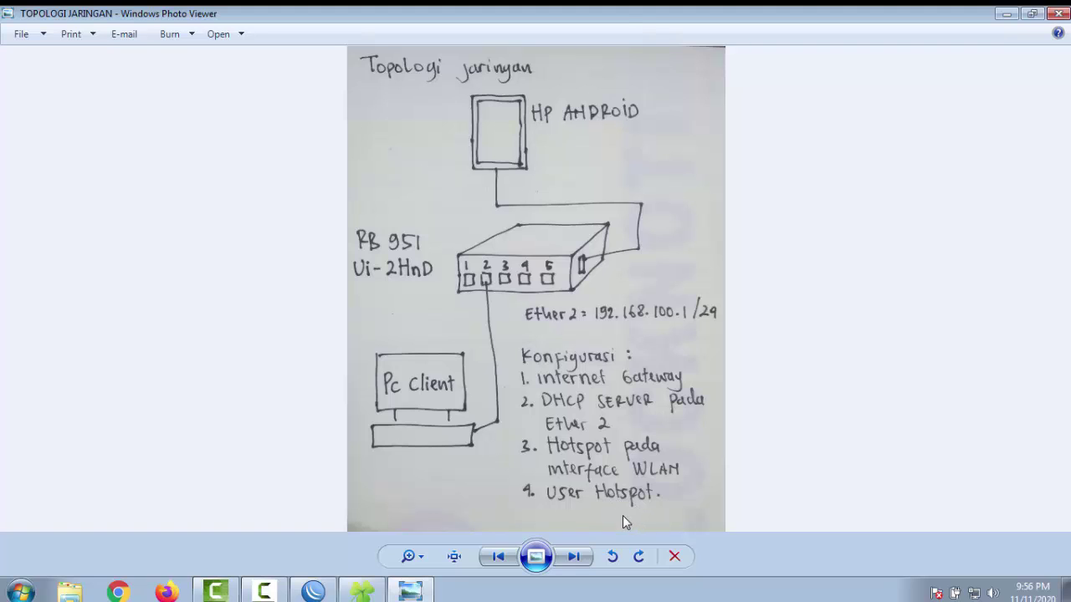
Step: Minimize the topology diagram in Photo Viewer to return to WinBox
{"action": "left_click", "coordinate": [1008, 14]}
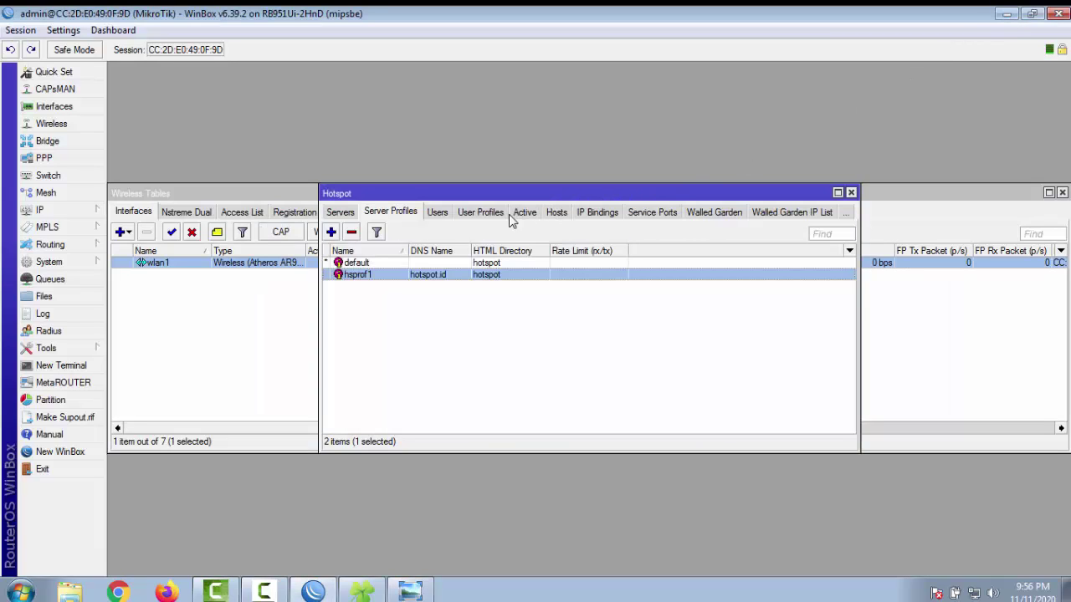
Step: Close the Hotspot, Wireless Tables and Address List windows
{"action": "left_click", "coordinate": [851, 193]}
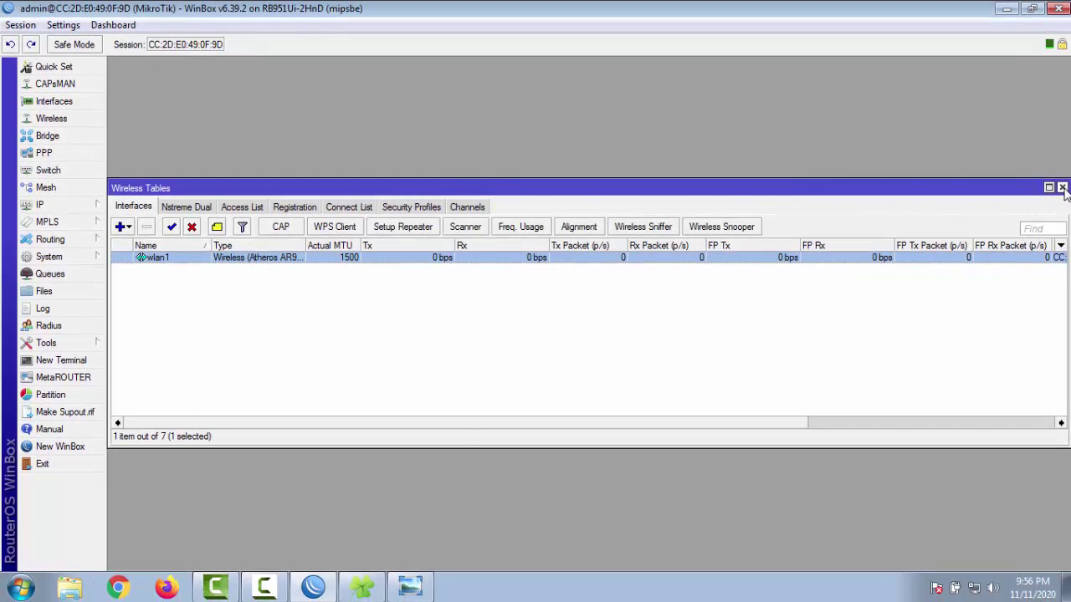
{"action": "left_click", "coordinate": [1061, 192]}
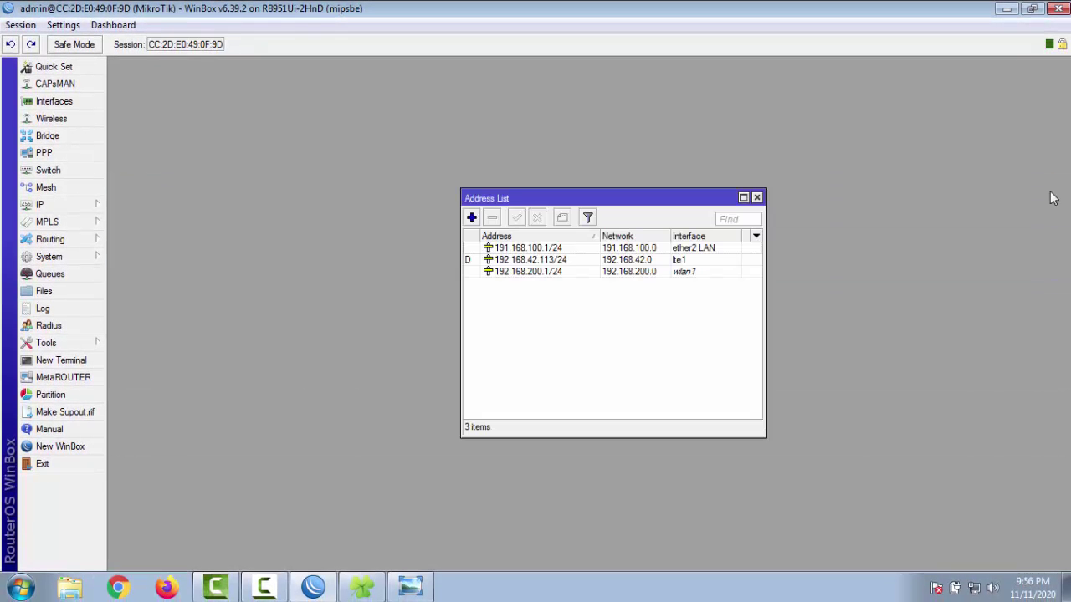
{"action": "left_click", "coordinate": [757, 197]}
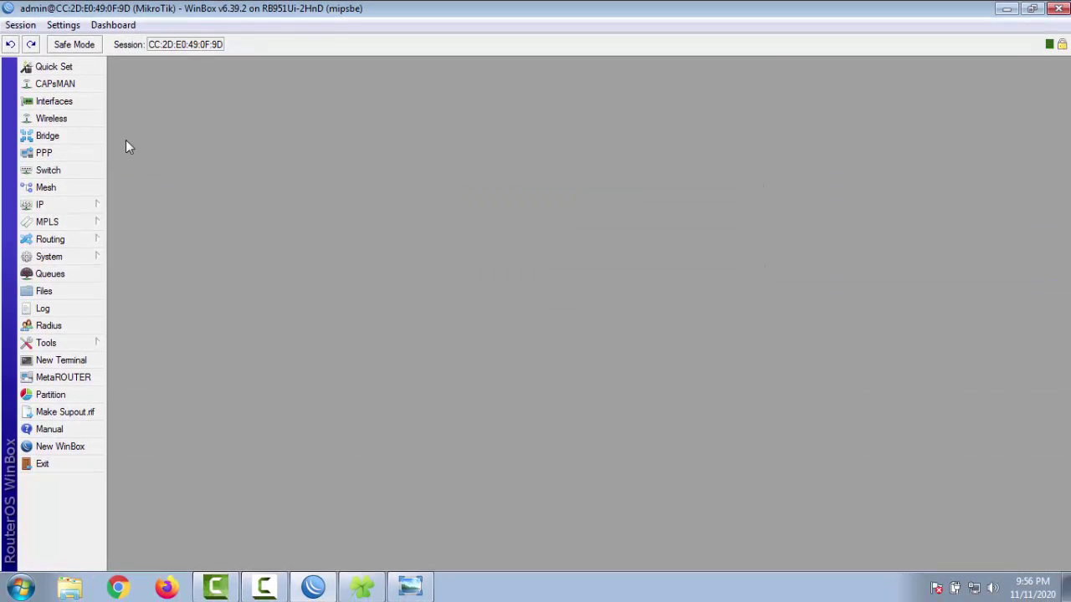
Step: Reopen IP > Hotspot showing the User Profiles list
{"action": "left_click", "coordinate": [65, 208]}
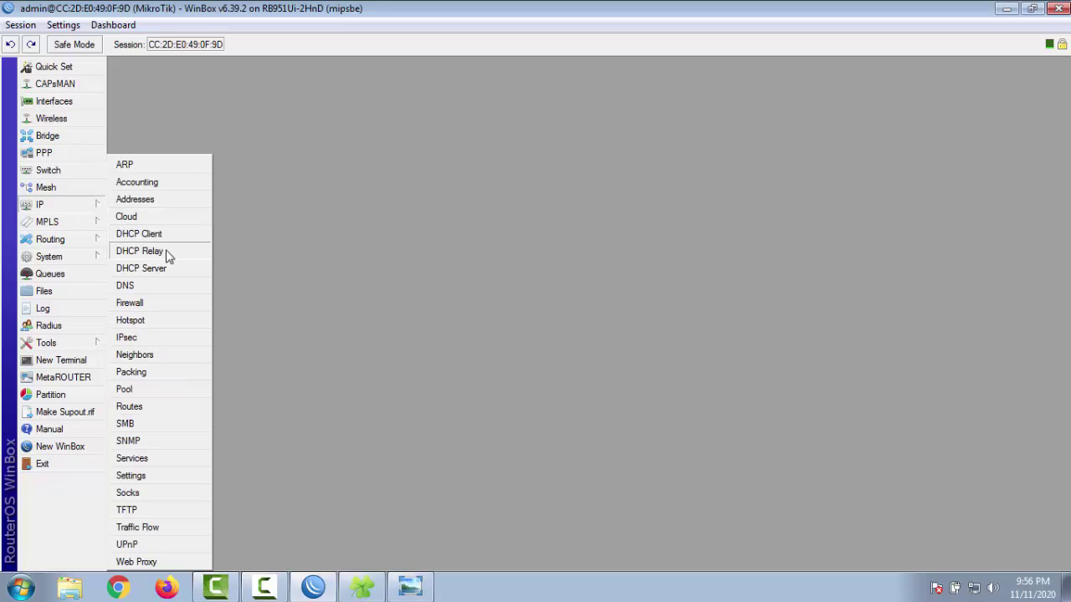
{"action": "left_click", "coordinate": [185, 321]}
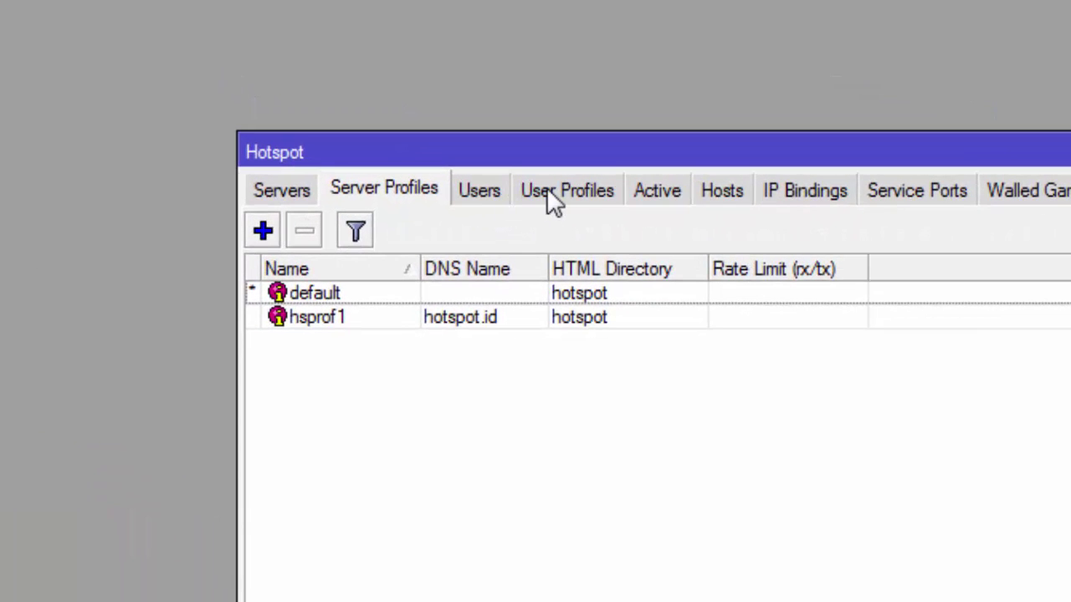
{"action": "left_click", "coordinate": [547, 190]}
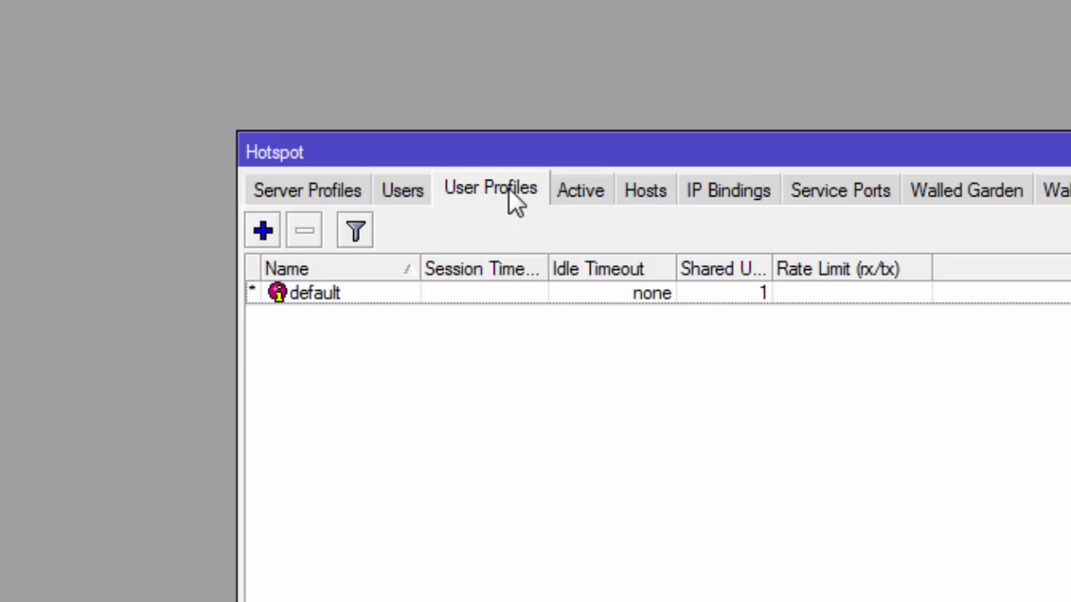
Step: Create the siswa user profile with a 512k/512k rate limit and save it
{"action": "left_click", "coordinate": [264, 232]}
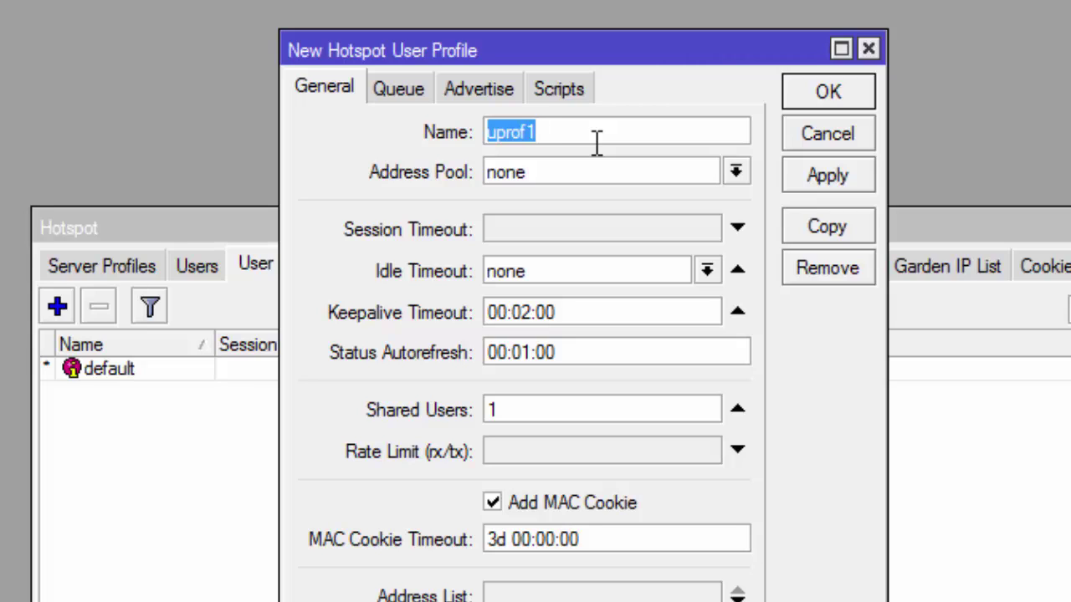
{"action": "type", "text": "siswa"}
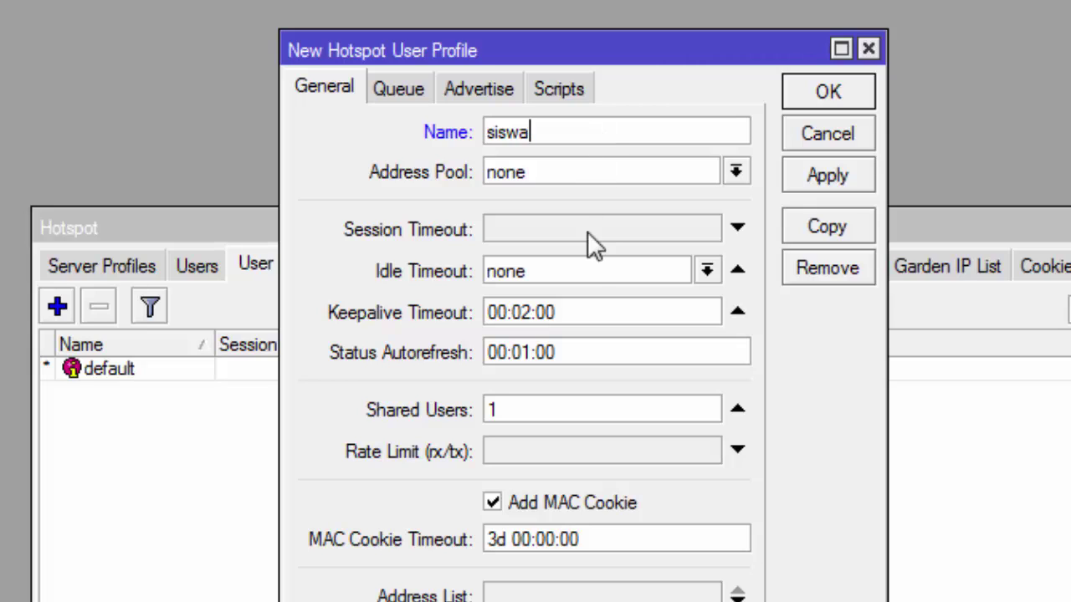
{"action": "left_click", "coordinate": [521, 452]}
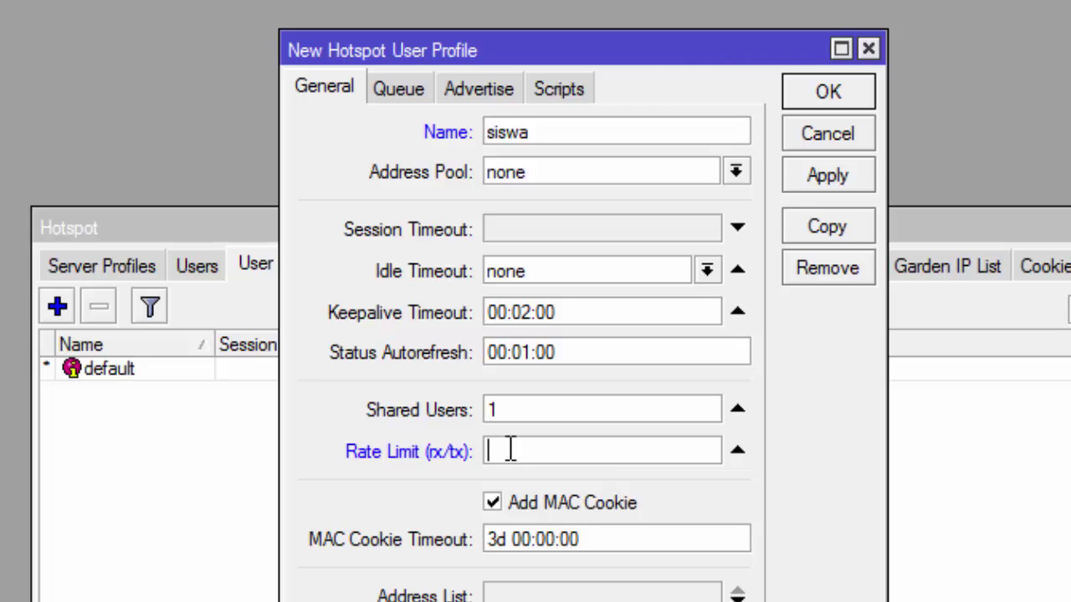
{"action": "type", "text": "512k/512k"}
{"action": "left_click", "coordinate": [851, 171]}
{"action": "left_click", "coordinate": [855, 92]}
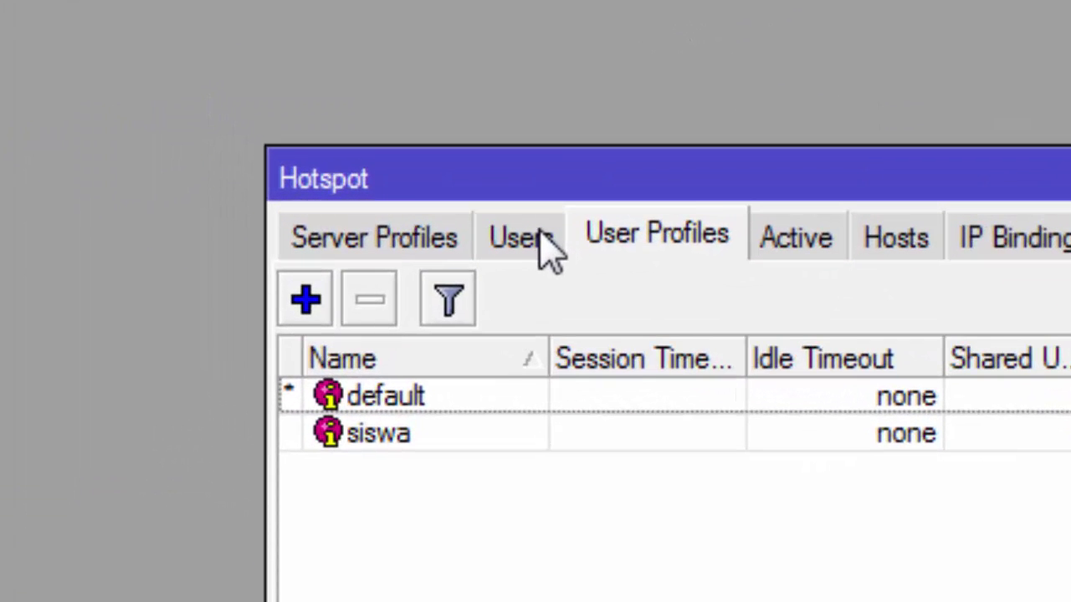
Step: Create a new hotspot user named siswa with a password on server hotspot1
{"action": "left_click", "coordinate": [548, 247]}
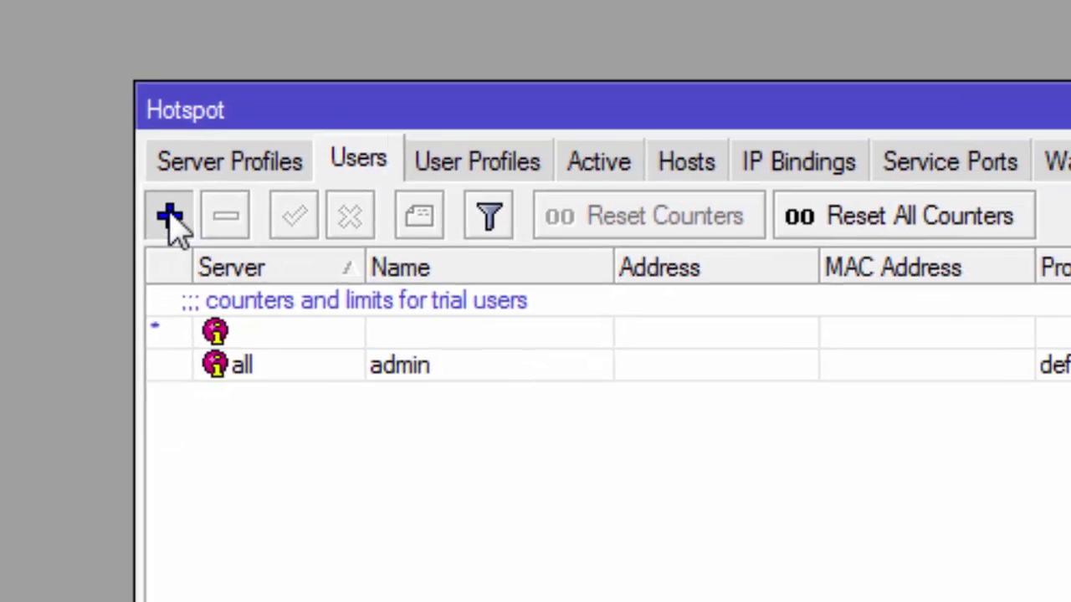
{"action": "left_click", "coordinate": [170, 218]}
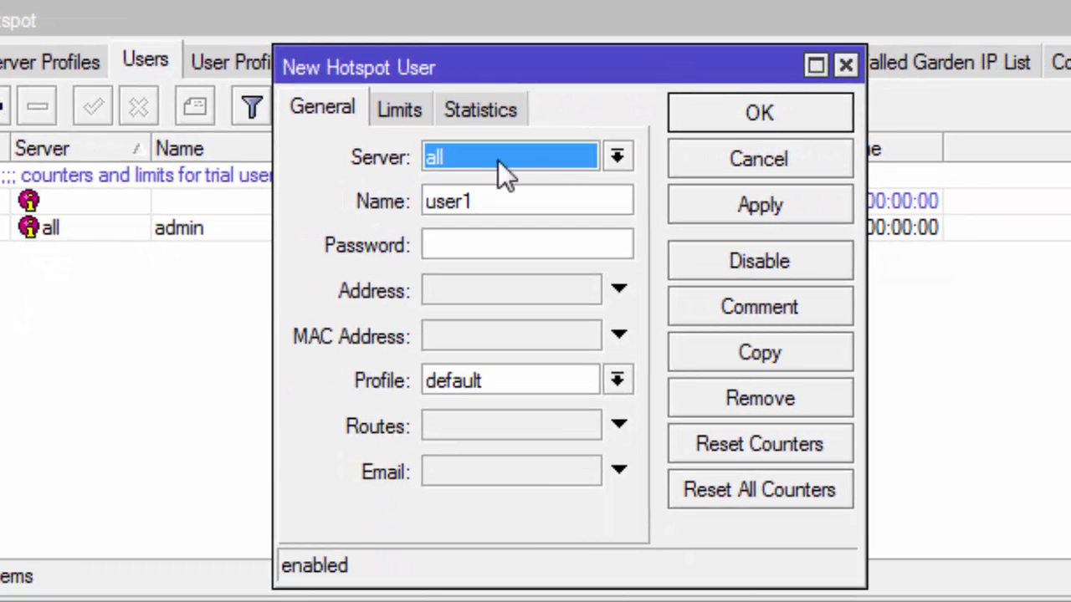
{"action": "left_click_drag", "start_coordinate": [514, 204], "coordinate": [389, 210]}
{"action": "type", "text": "s"}
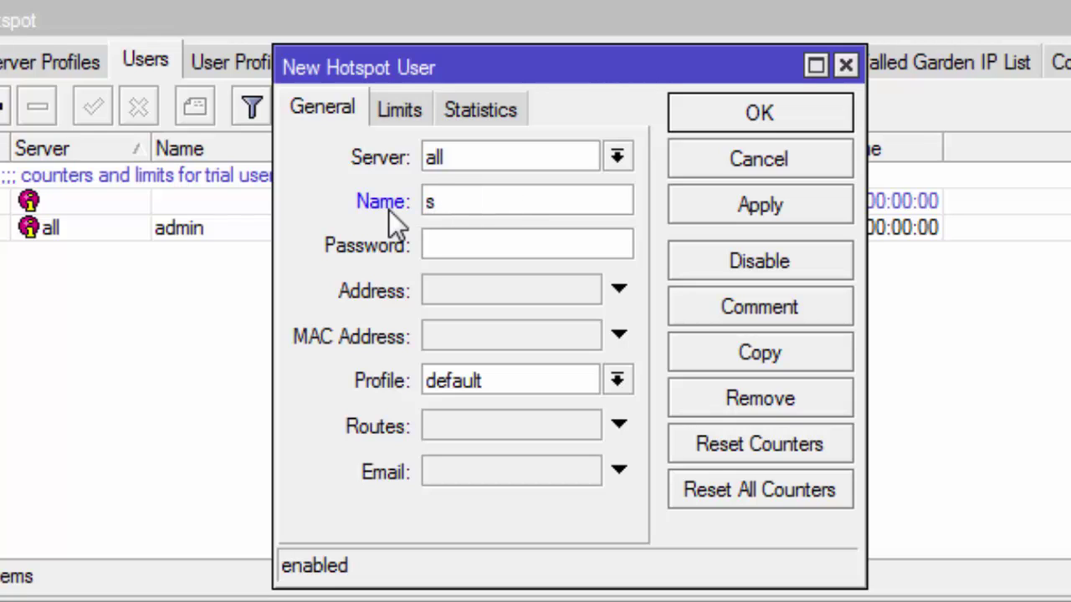
{"action": "type", "text": "iswa"}
{"action": "left_click", "coordinate": [515, 246]}
{"action": "type", "text": "**swa"}
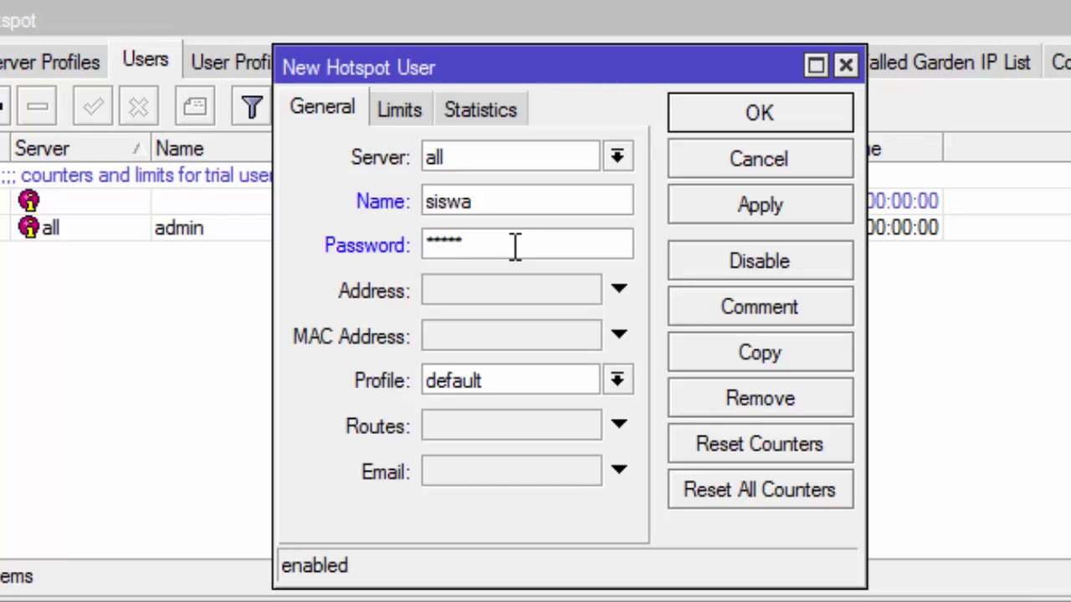
{"action": "left_click", "coordinate": [617, 156]}
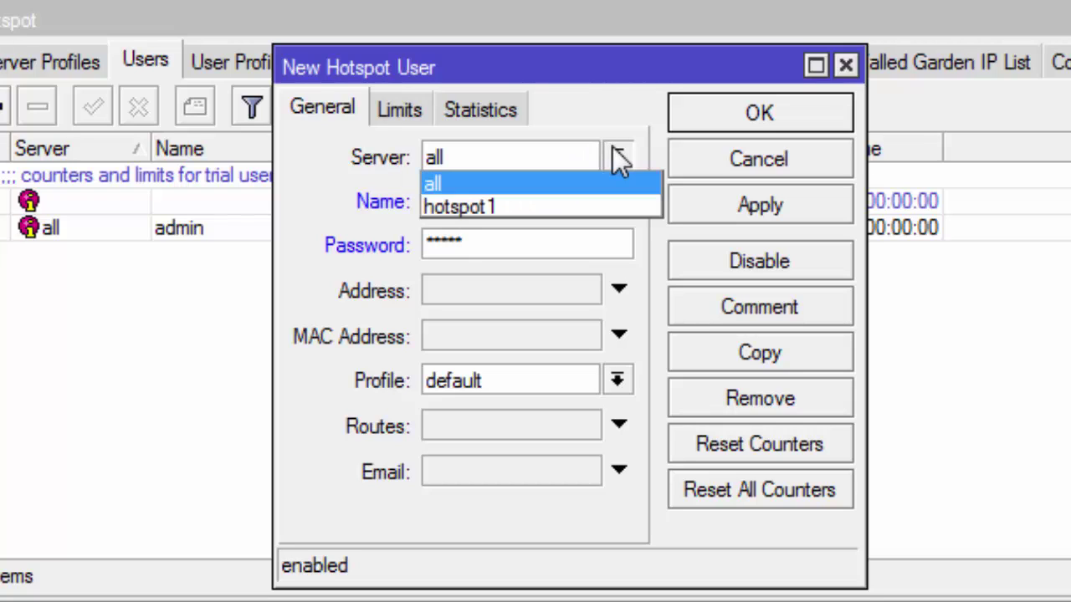
{"action": "left_click", "coordinate": [508, 201]}
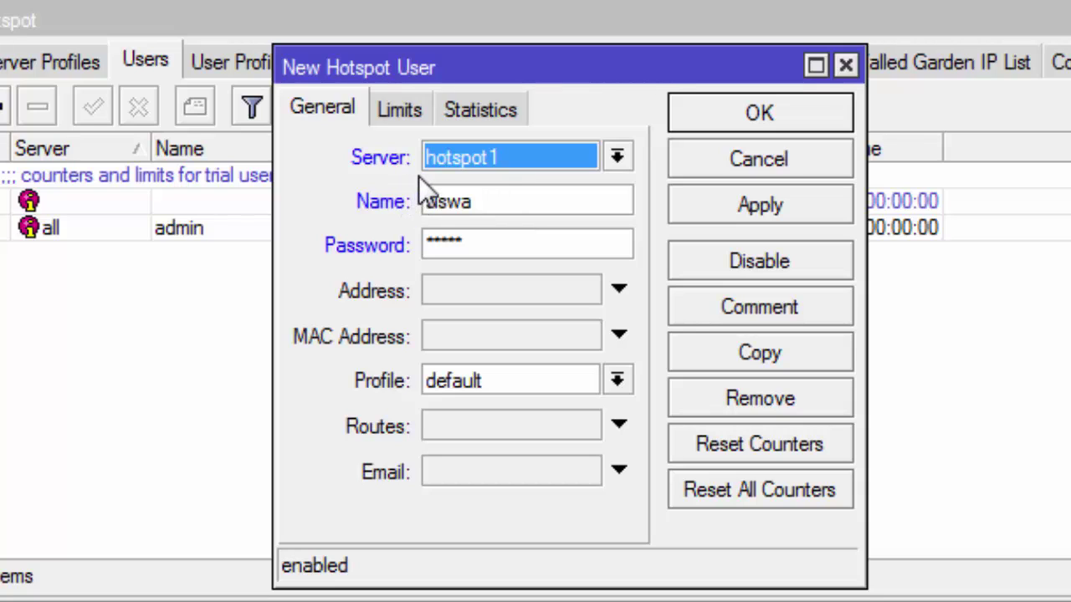
{"action": "left_click", "coordinate": [470, 206]}
{"action": "left_click", "coordinate": [483, 251]}
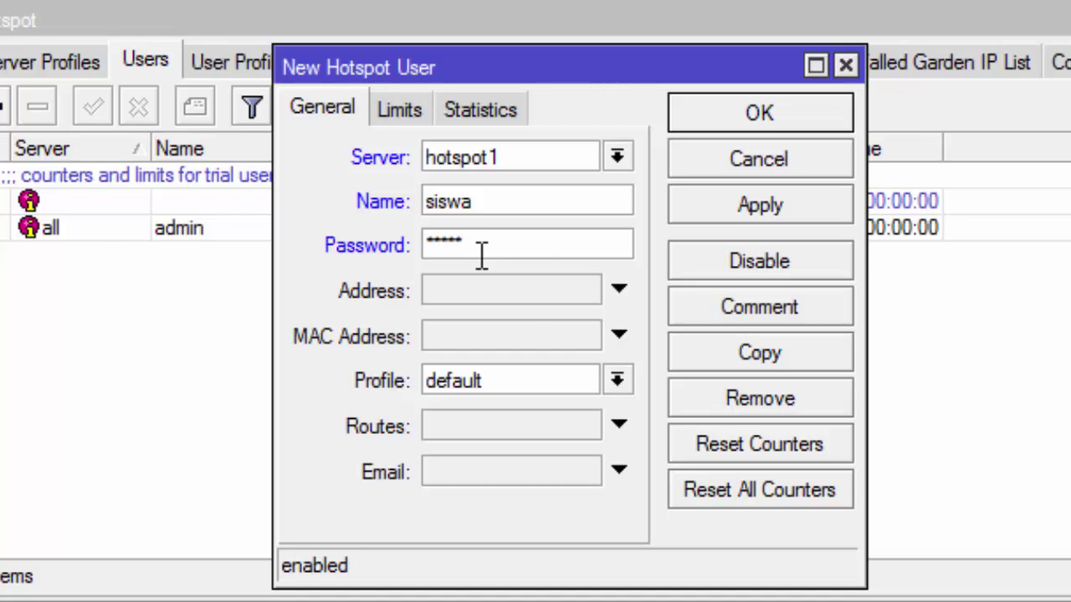
Step: Save the user, assign it the siswa profile, apply and close its settings
{"action": "left_click", "coordinate": [759, 205]}
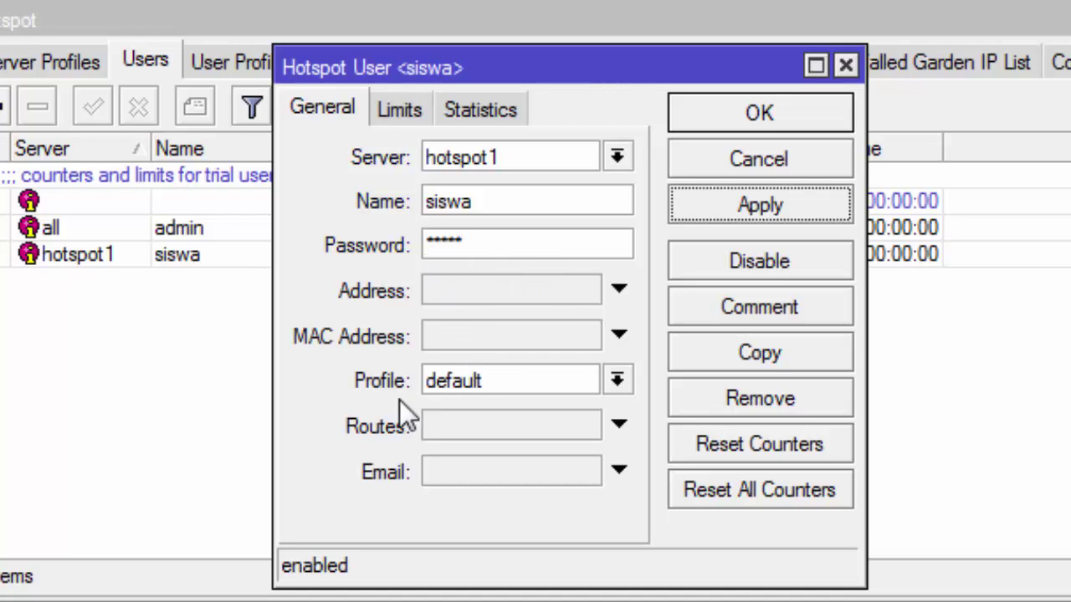
{"action": "left_click", "coordinate": [616, 383]}
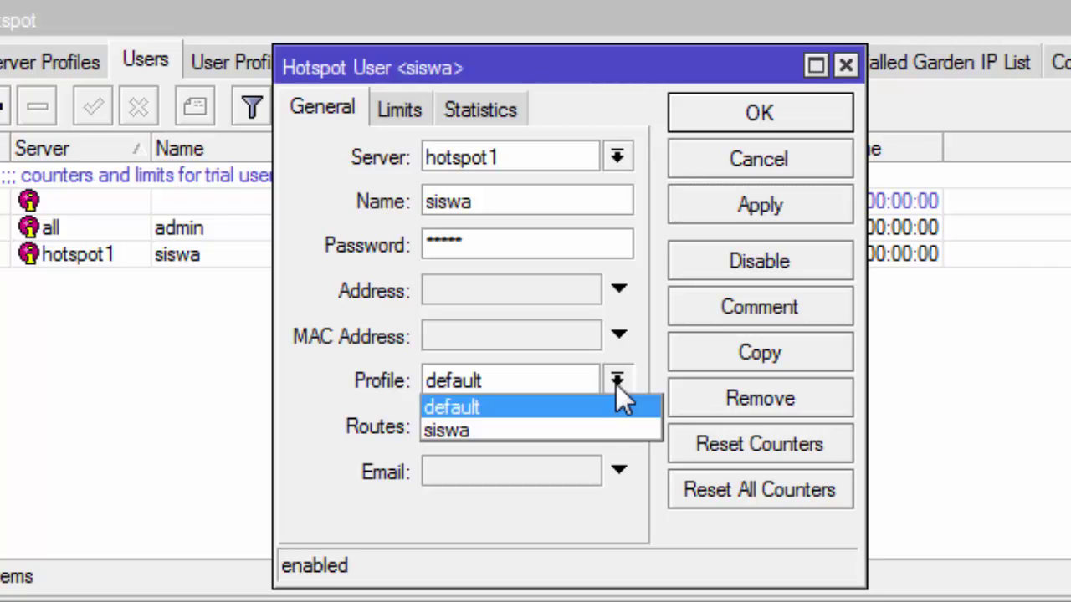
{"action": "left_click", "coordinate": [586, 431]}
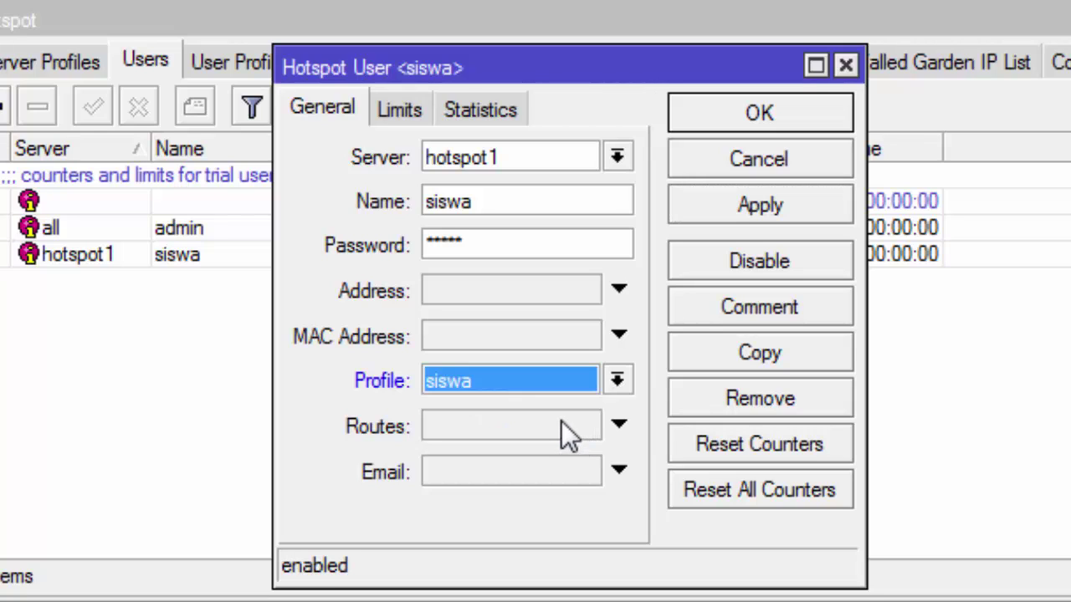
{"action": "left_click", "coordinate": [824, 201]}
{"action": "left_click", "coordinate": [823, 111]}
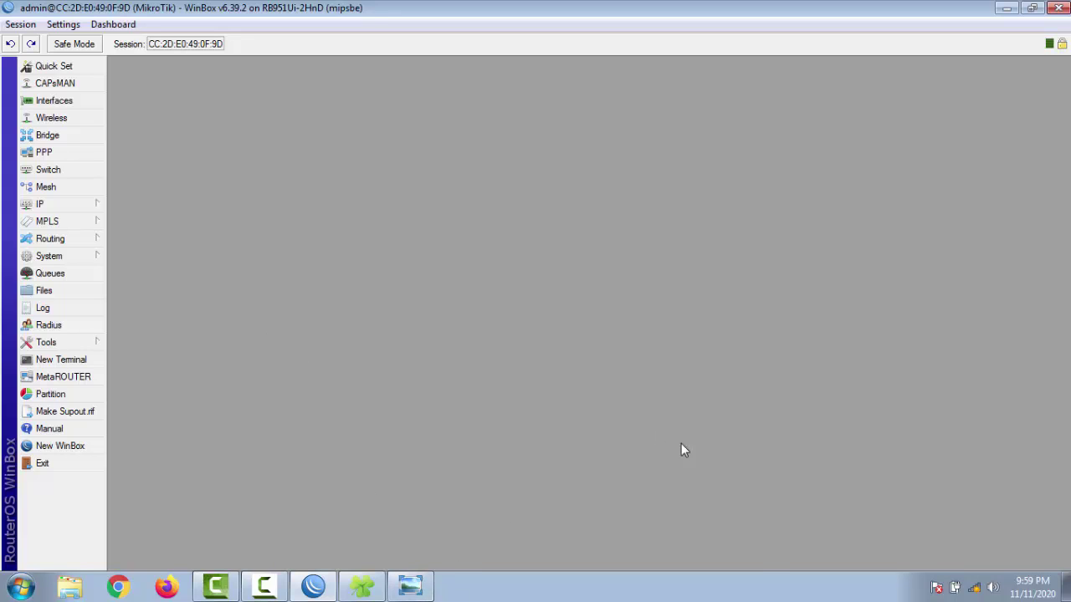
Step: Connect to the HOTSPOT wireless network with Connect automatically enabled
{"action": "left_click", "coordinate": [975, 588]}
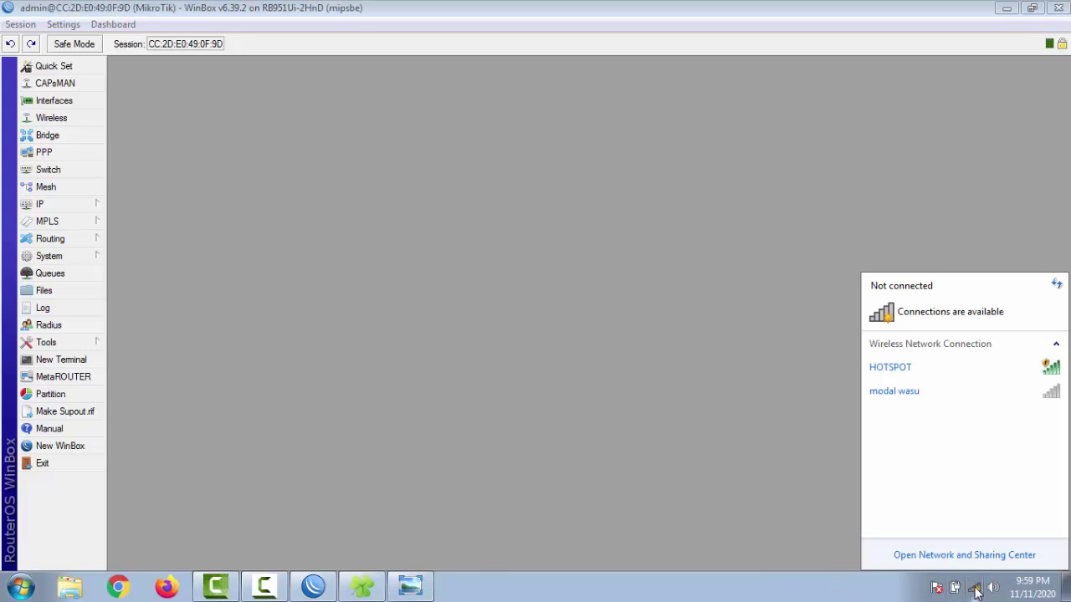
{"action": "left_click", "coordinate": [924, 376]}
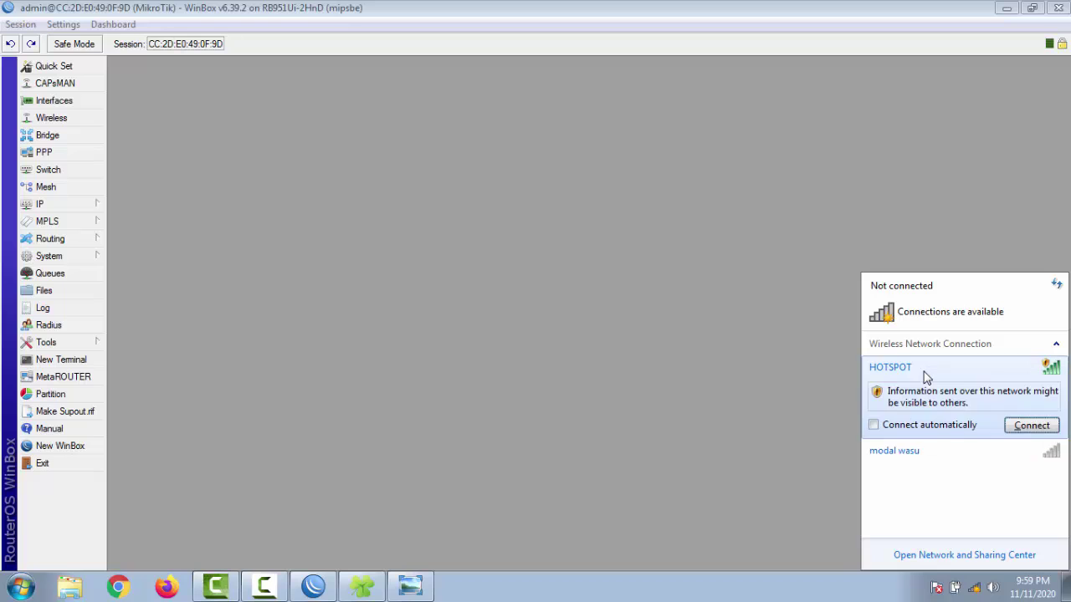
{"action": "left_click", "coordinate": [951, 426]}
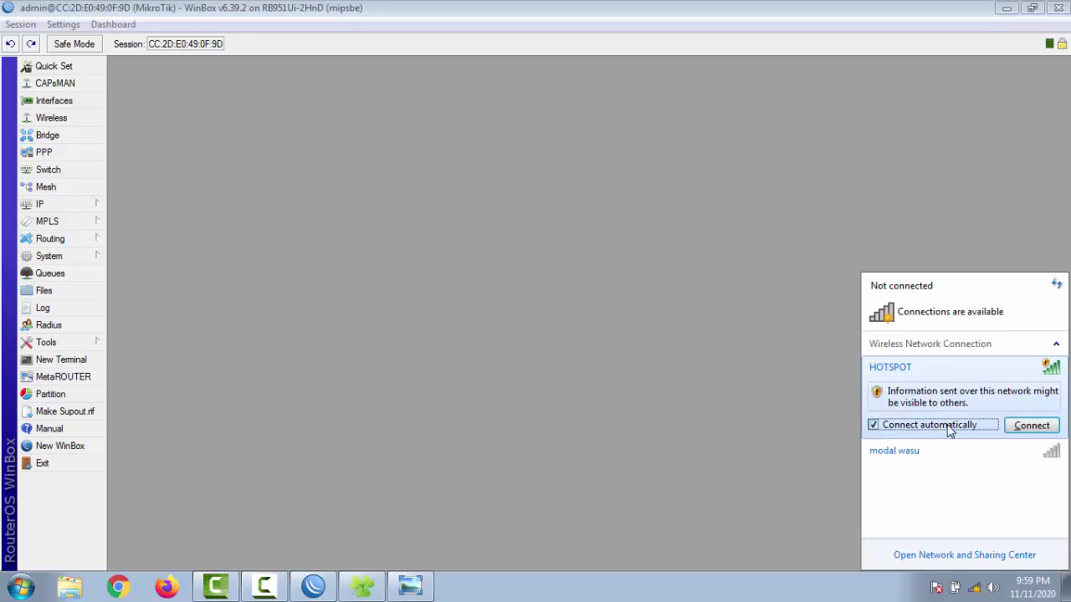
{"action": "left_click", "coordinate": [1016, 427]}
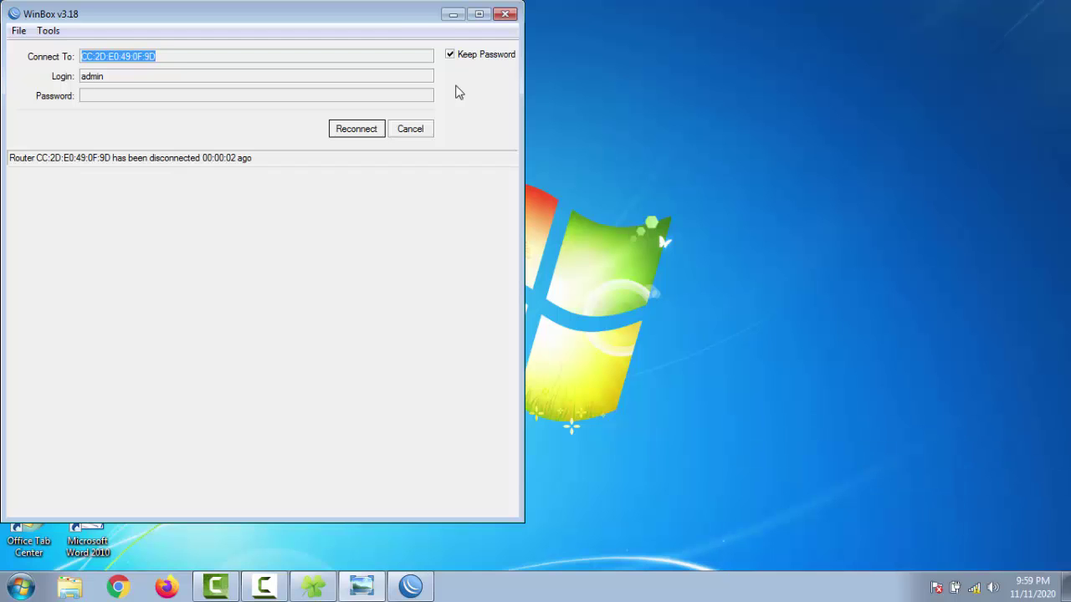
Step: Close WinBox and set HOTSPOT as a Public network location
{"action": "left_click", "coordinate": [512, 14]}
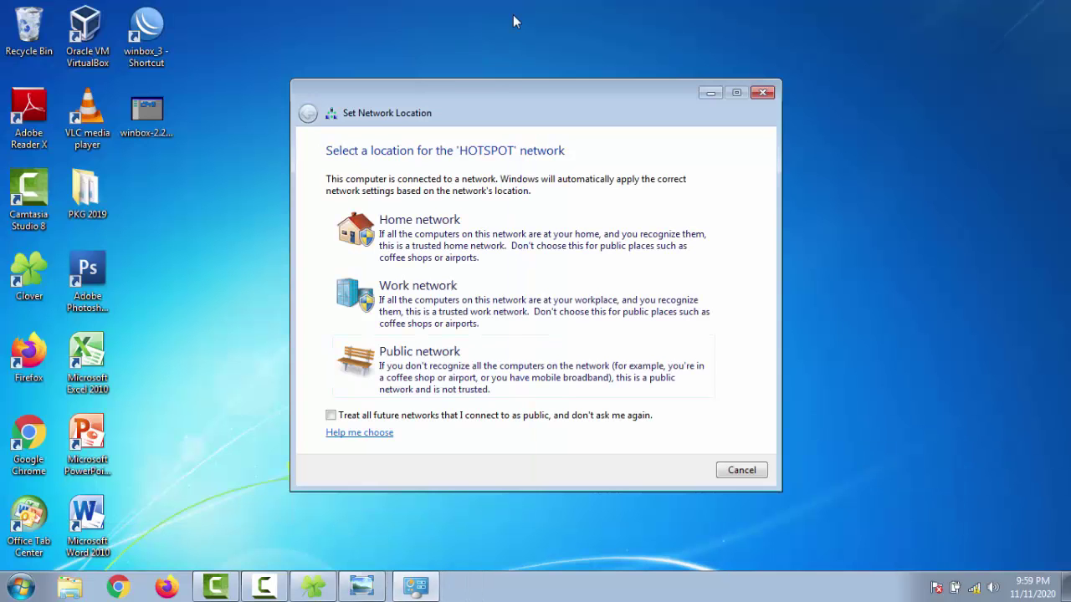
{"action": "left_click", "coordinate": [529, 371]}
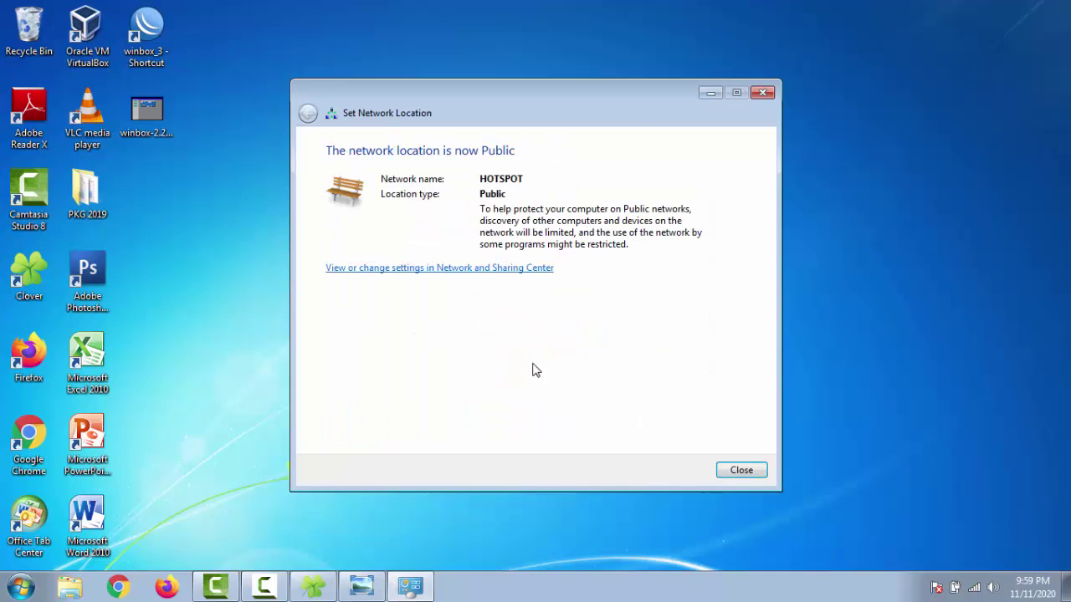
{"action": "left_click", "coordinate": [743, 471]}
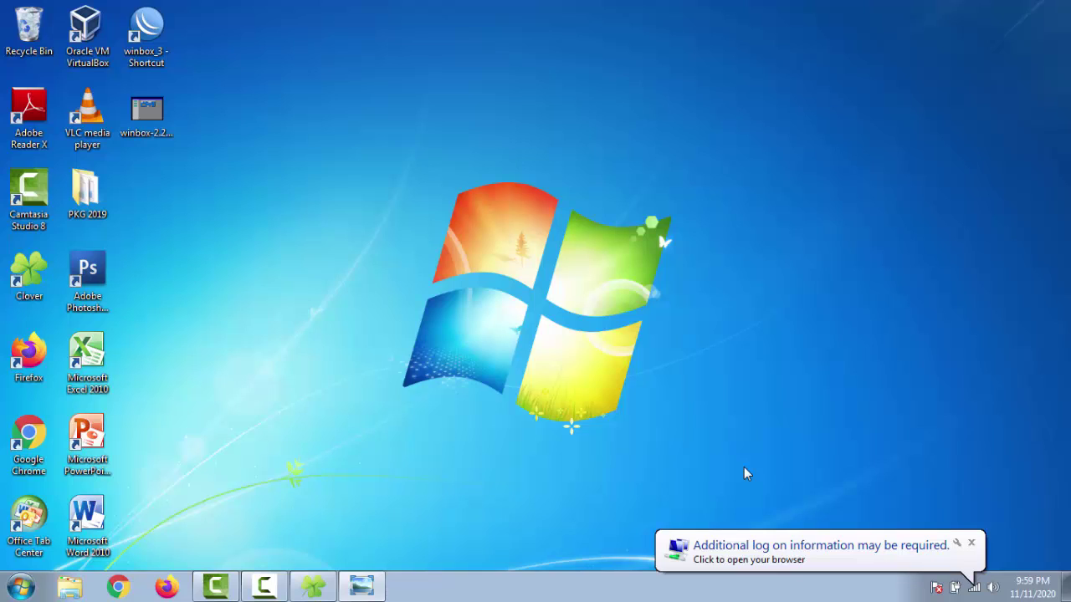
Step: Sign in at hotspot.id in Chrome with the hotspot user's credentials, declining to save the password
{"action": "left_click", "coordinate": [749, 556]}
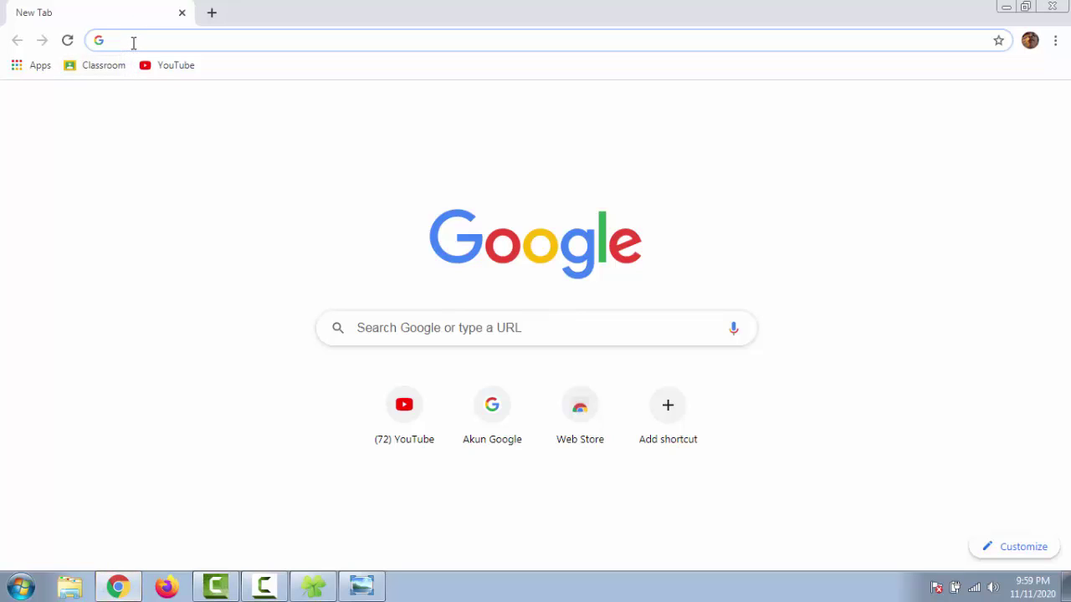
{"action": "type", "text": "hot"}
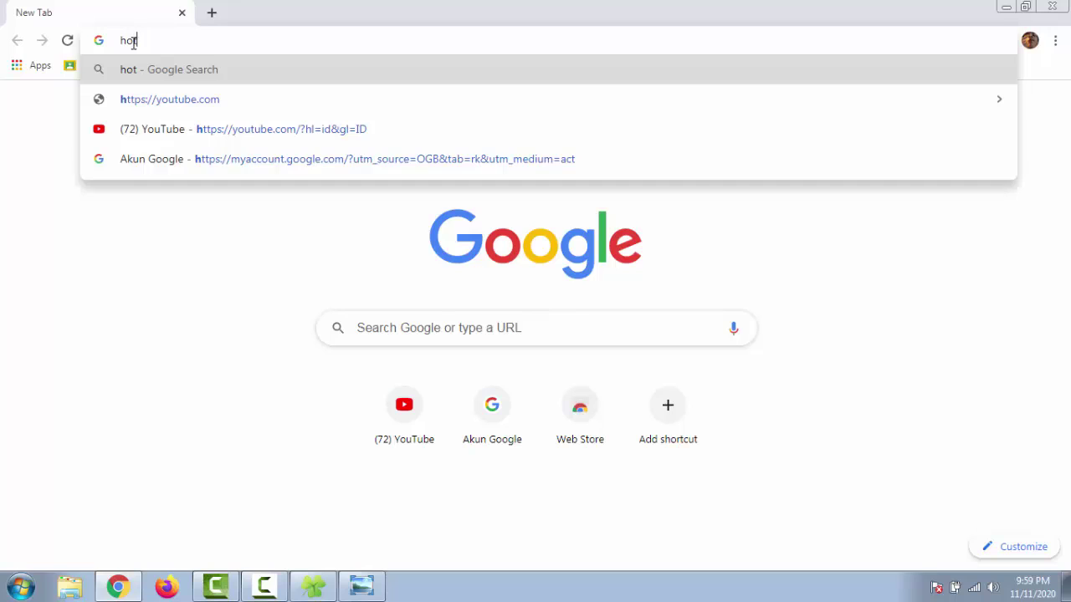
{"action": "type", "text": "spo"}
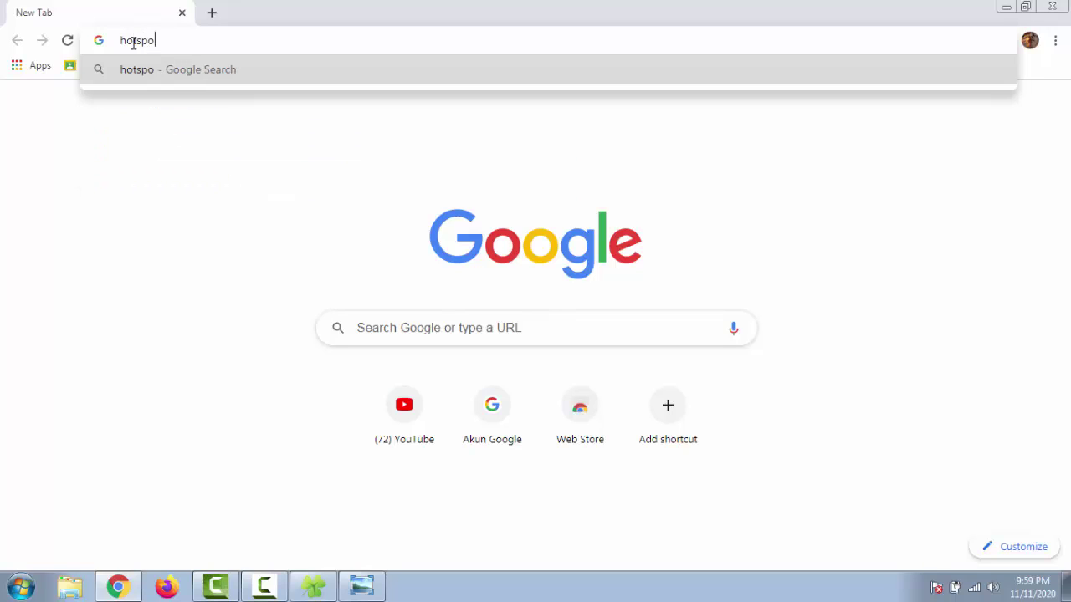
{"action": "type", "text": "t.id"}
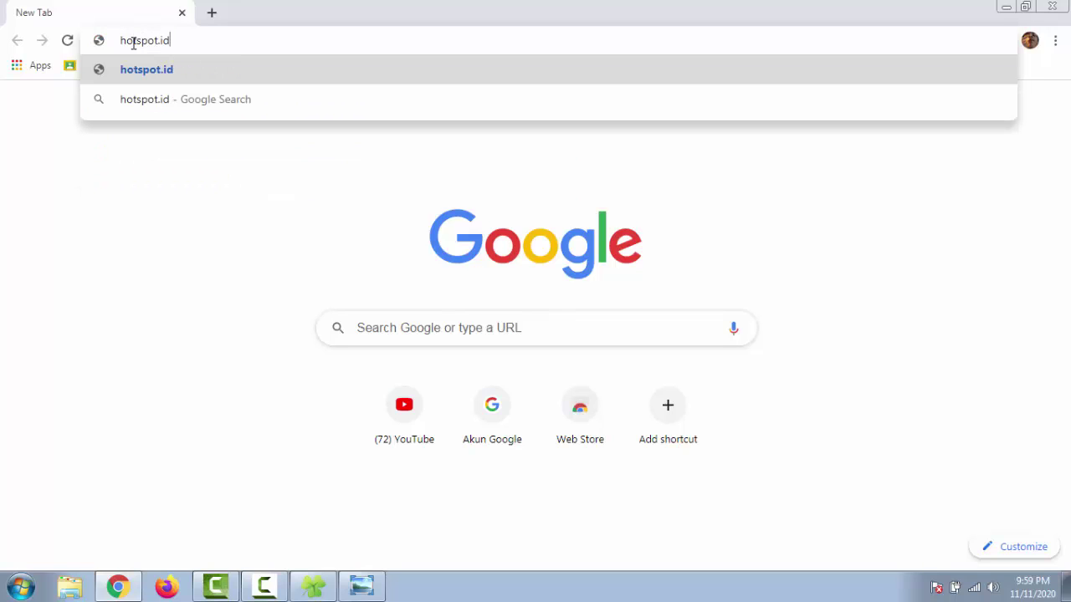
{"action": "key", "text": "Return"}
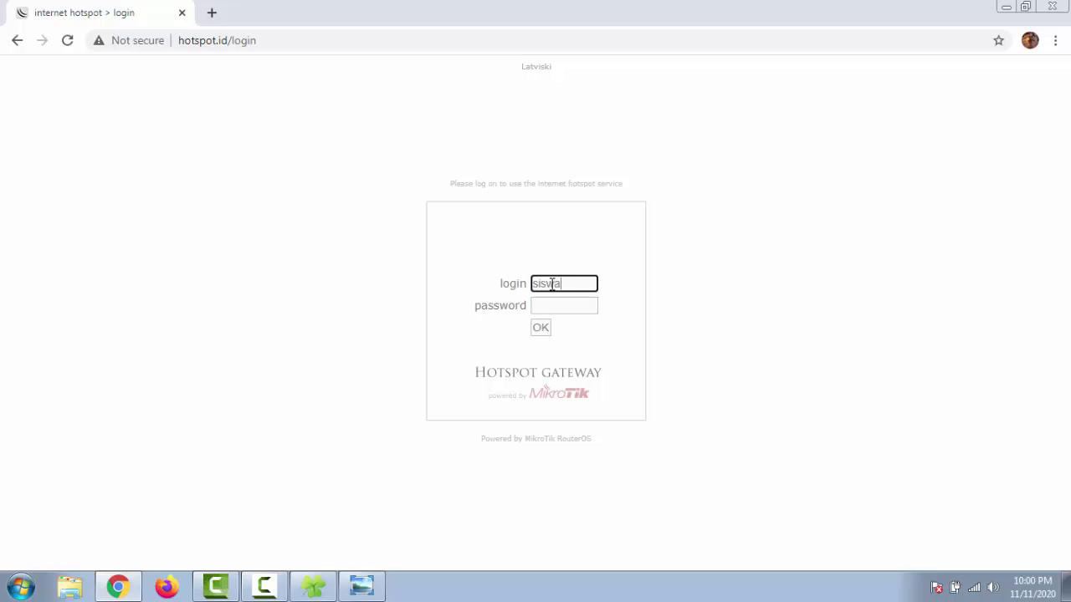
{"action": "left_click", "coordinate": [556, 302]}
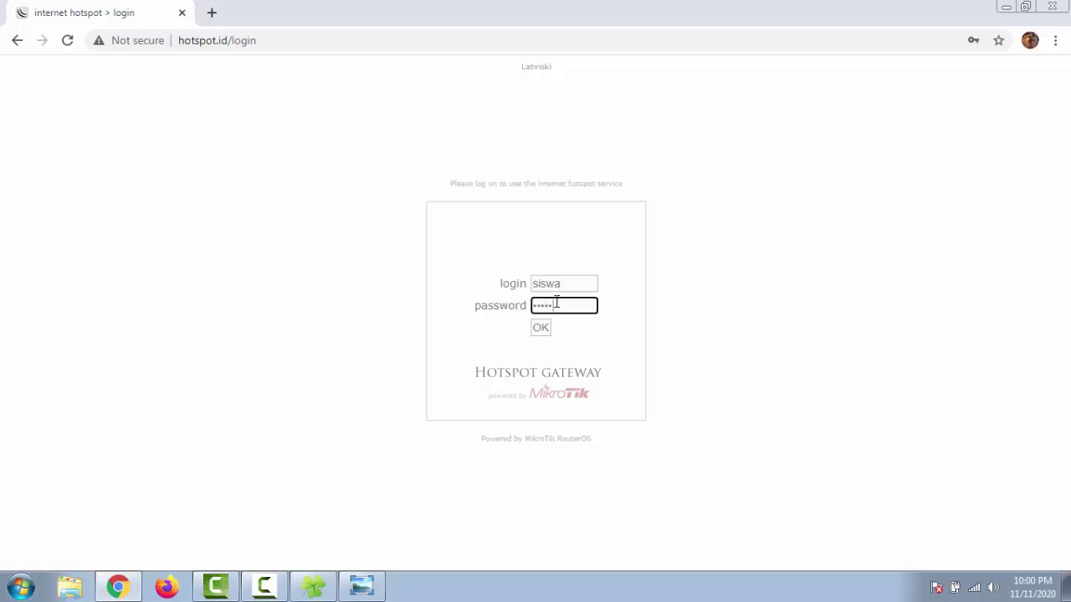
{"action": "left_click", "coordinate": [548, 329]}
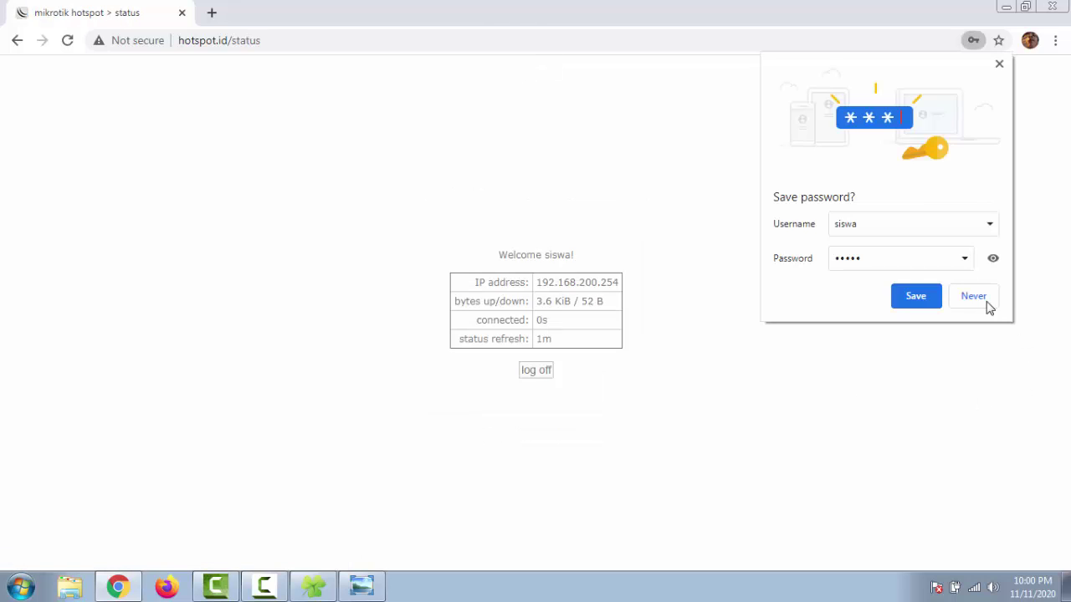
{"action": "left_click", "coordinate": [973, 298]}
Step: Open YouTube, then run the Cyberindo Aditama CBN speed test: 63 ms ping, 0.5 Mbps down/up
{"action": "left_click", "coordinate": [212, 13]}
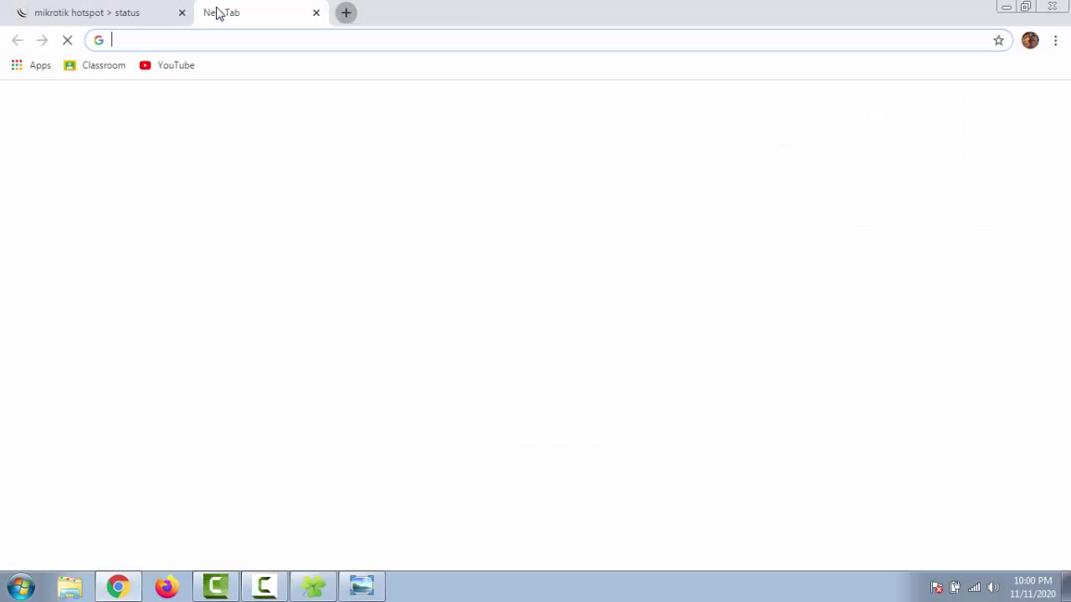
{"action": "left_click", "coordinate": [175, 65]}
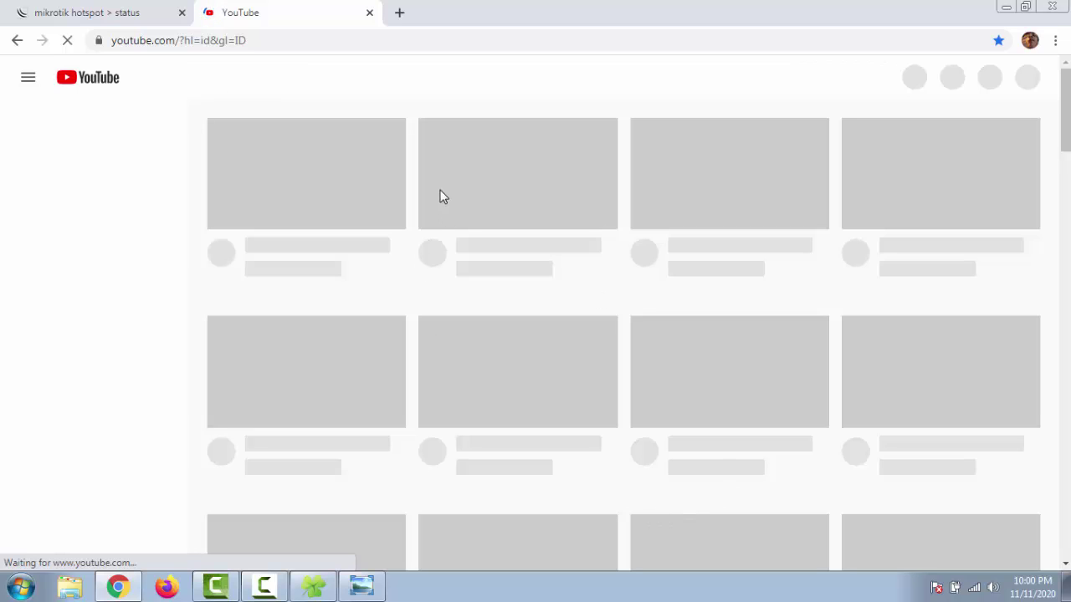
{"action": "left_click", "coordinate": [401, 13]}
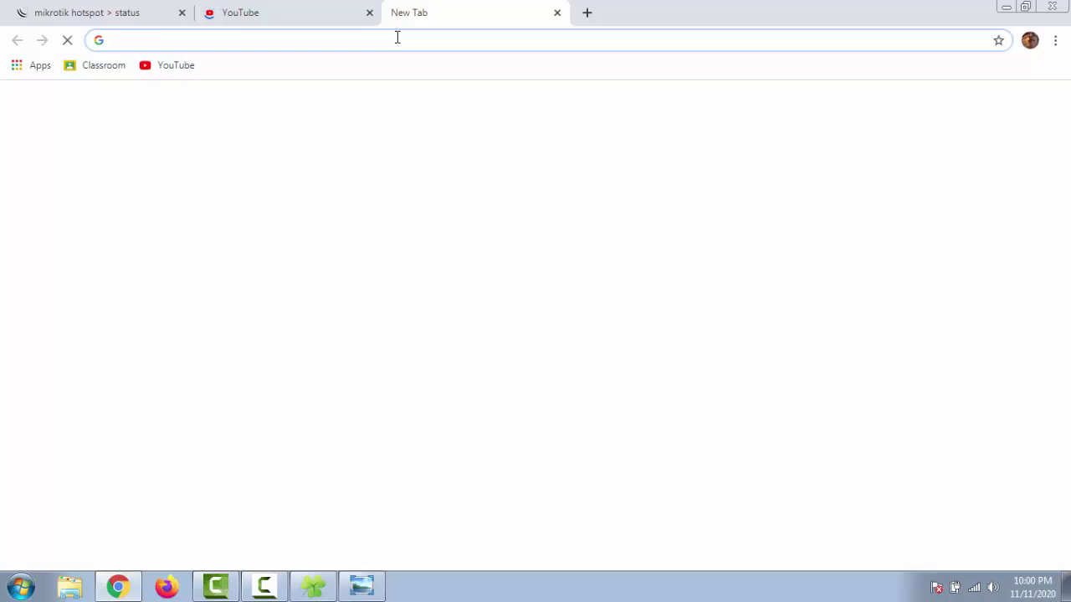
{"action": "type", "text": "speed"}
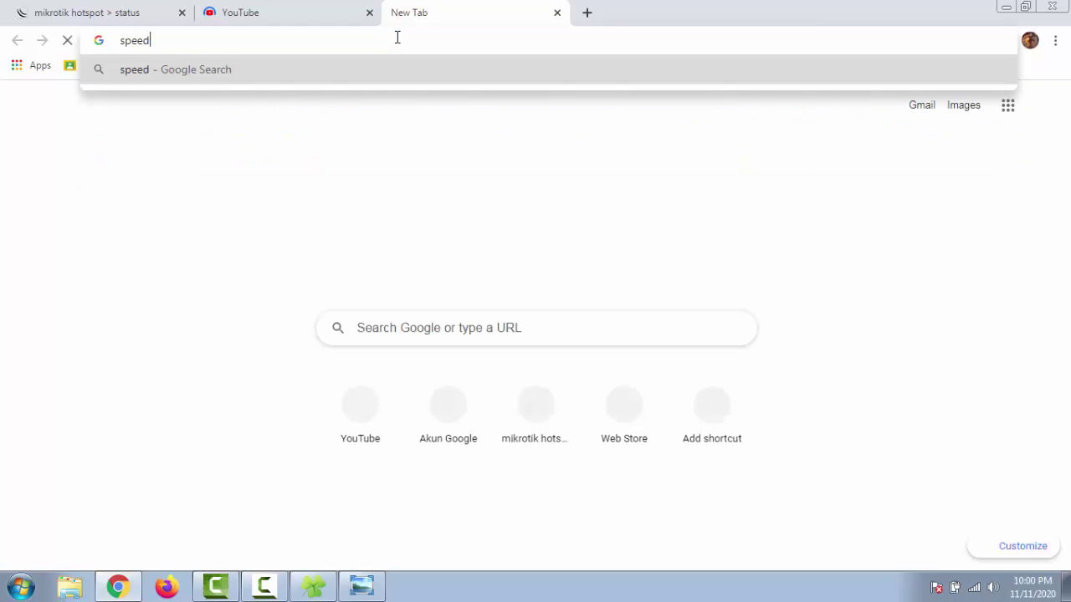
{"action": "type", "text": "test"}
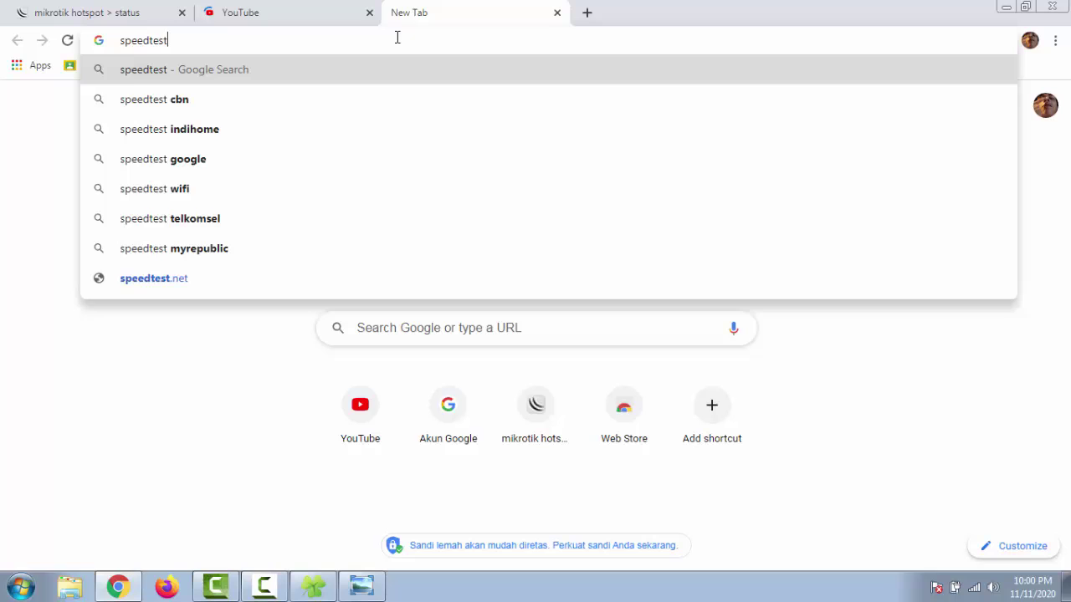
{"action": "key", "text": "Return"}
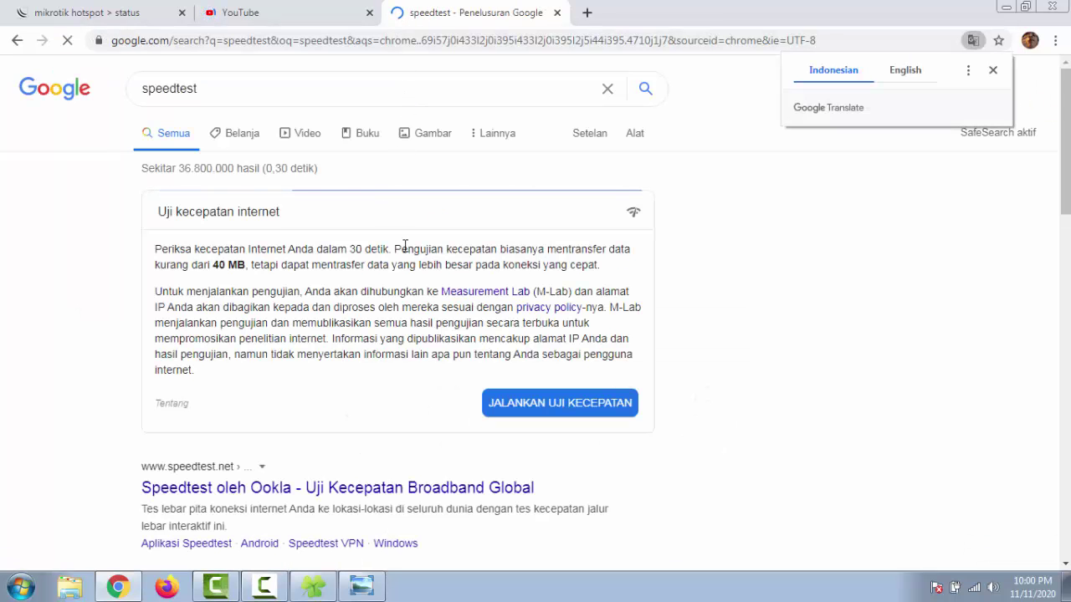
{"action": "scroll", "coordinate": [410, 263], "scroll_direction": "down", "scroll_amount": 4}
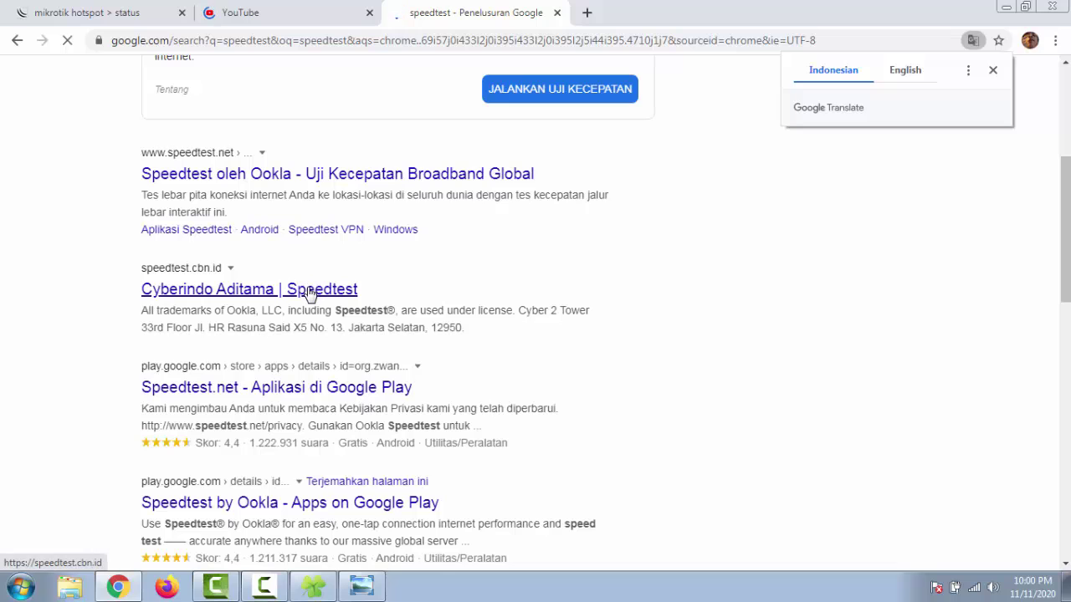
{"action": "left_click", "coordinate": [308, 290]}
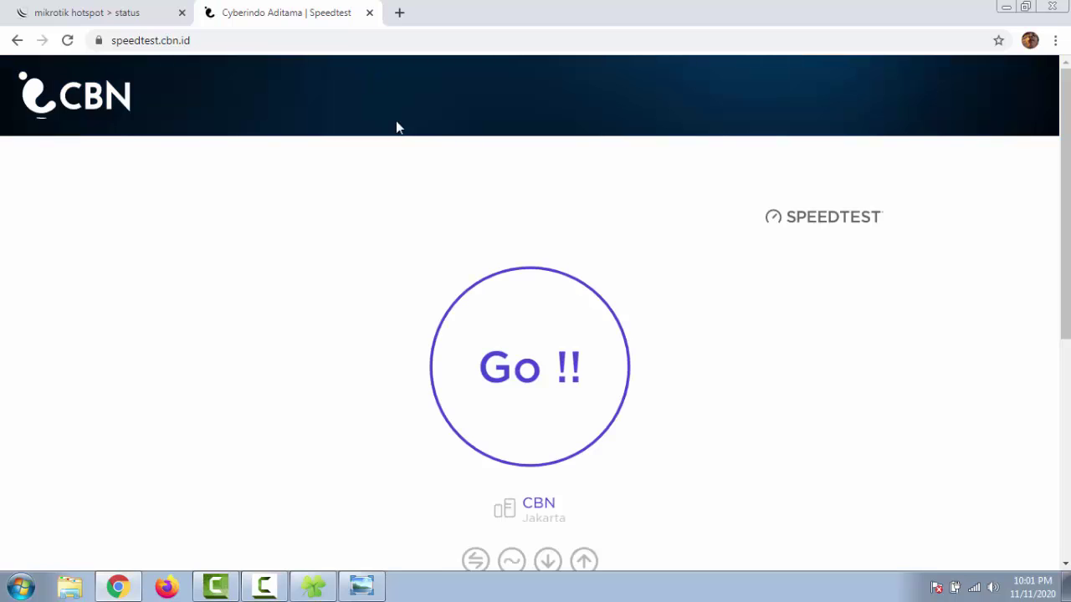
{"action": "left_click", "coordinate": [562, 335]}
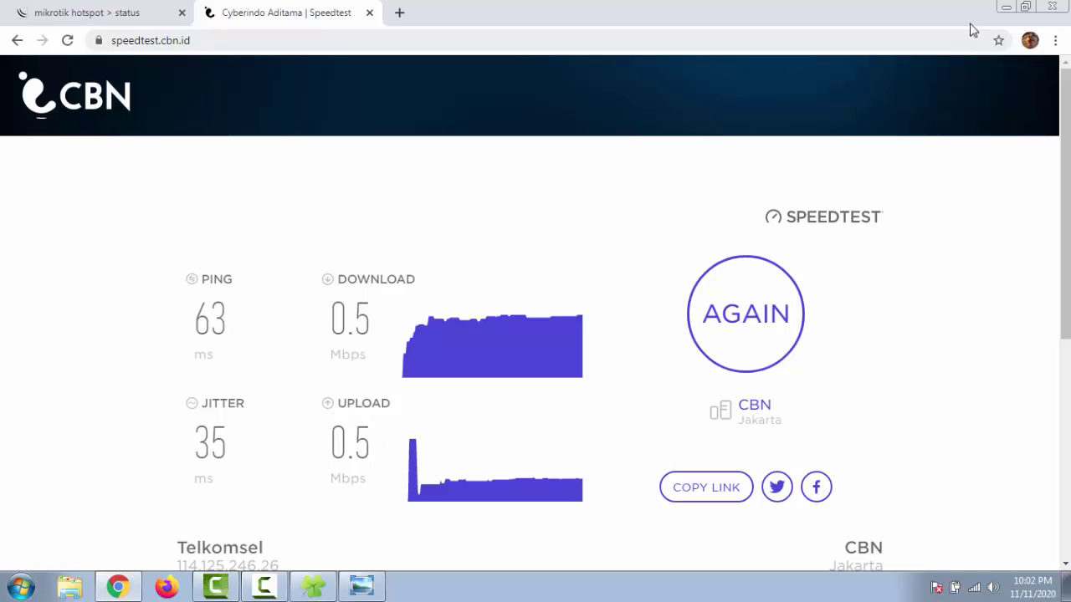
Step: Minimize Chrome, view the TOPOLOGI JARINGAN diagram in Photo Viewer, then minimize it
{"action": "left_click", "coordinate": [1007, 8]}
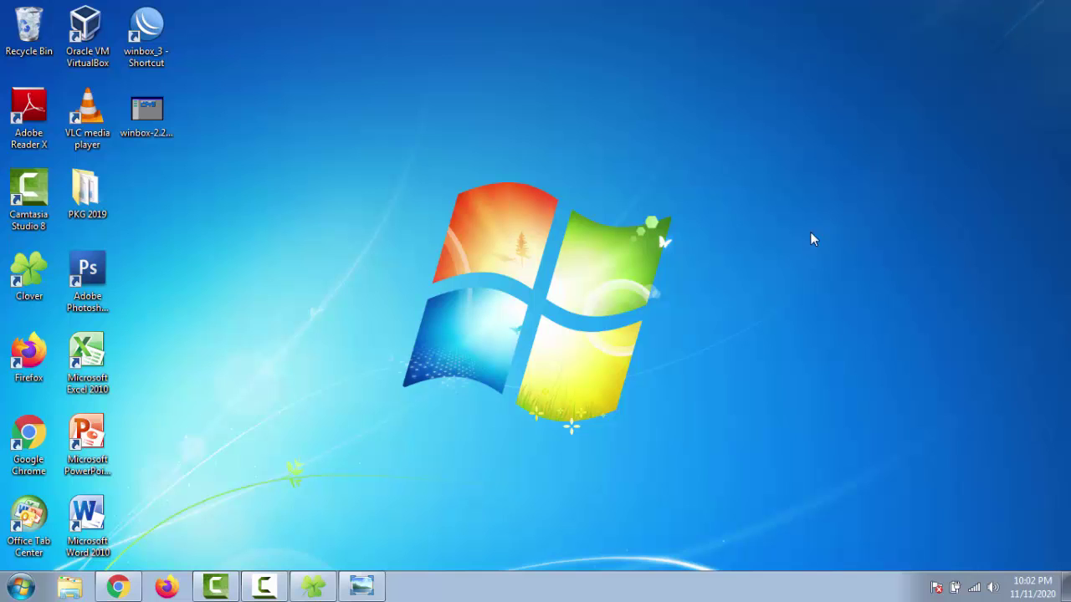
{"action": "left_click", "coordinate": [362, 589]}
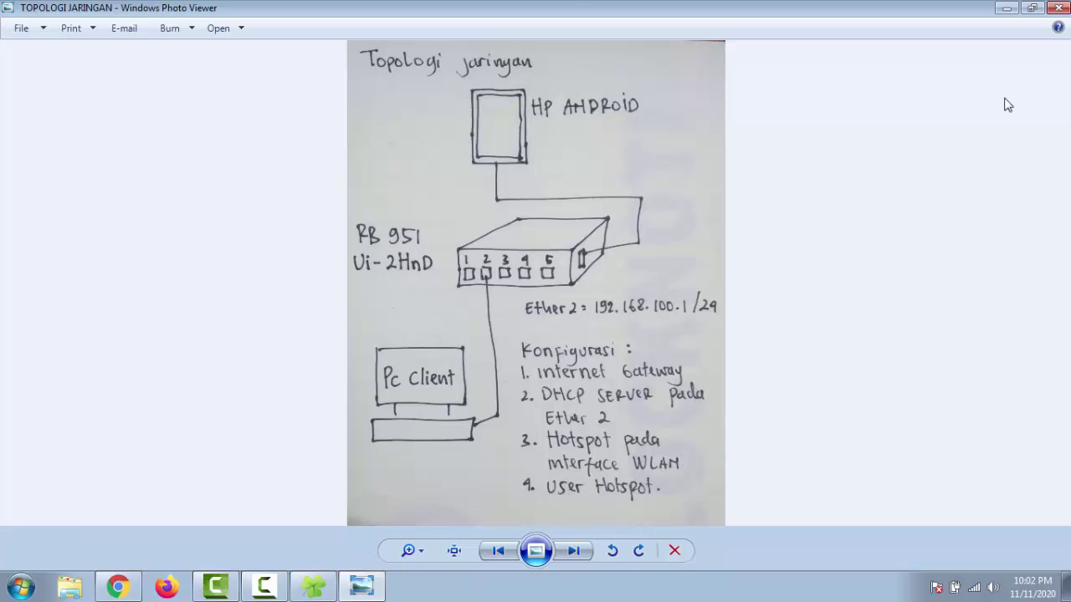
{"action": "left_click", "coordinate": [1007, 8]}
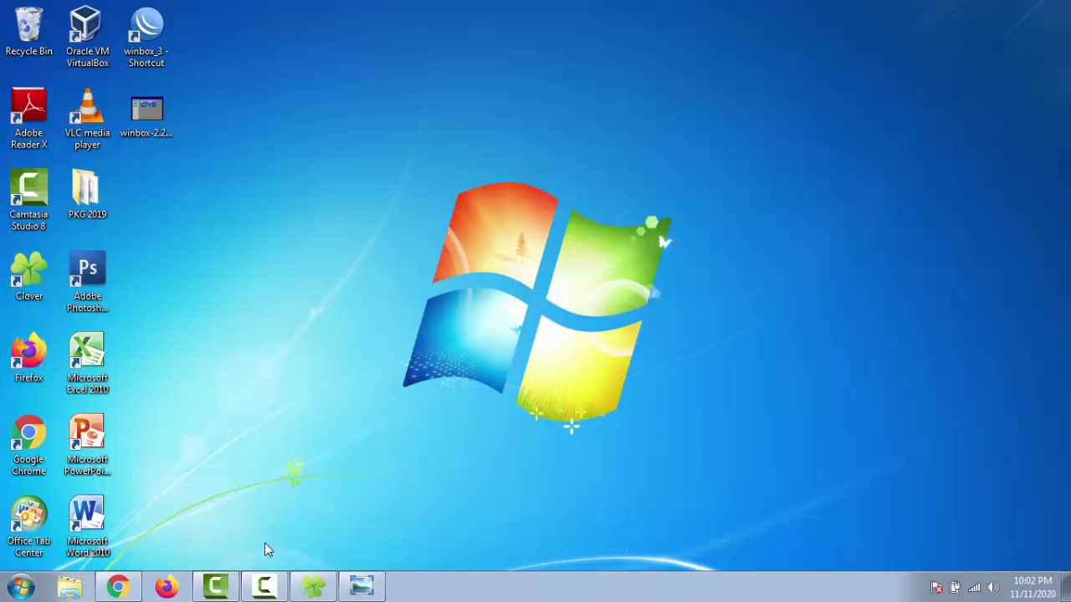